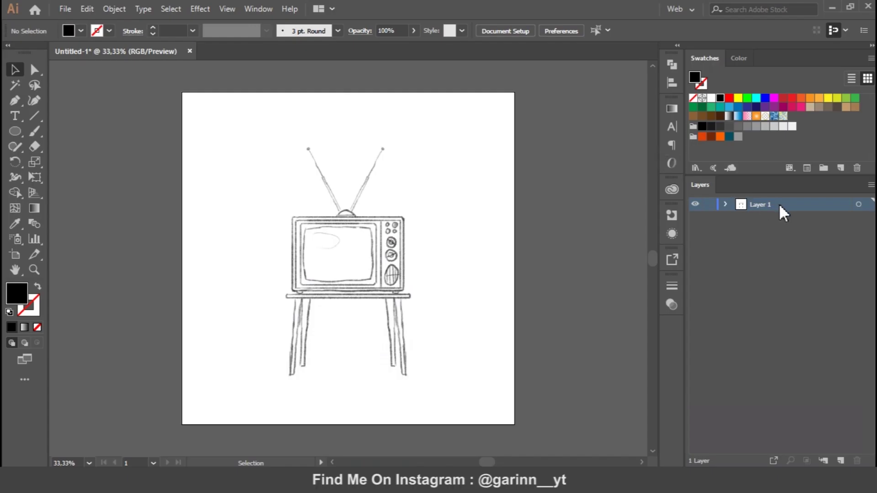
# Rename Layer 1 to 'bg' and make it a dimmed template layer.
pyautogui.doubleClick(782, 204)
pyautogui.write('bg')
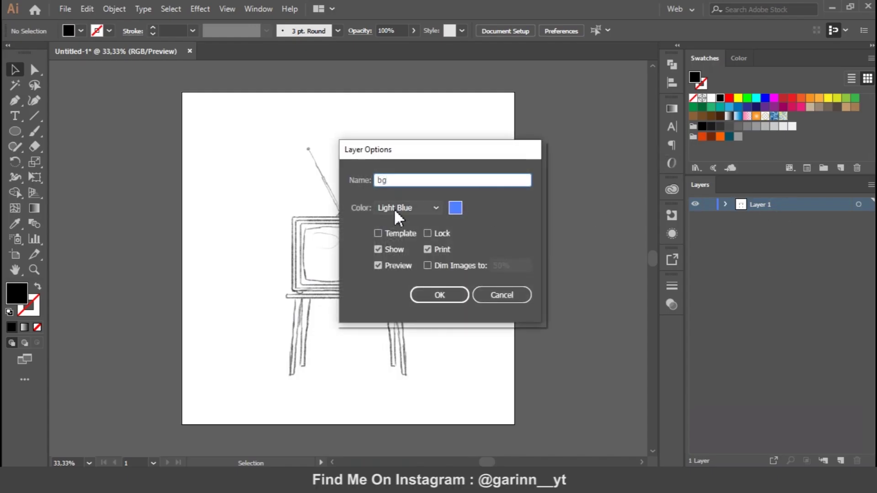
pyautogui.click(378, 233)
pyautogui.click(432, 292)
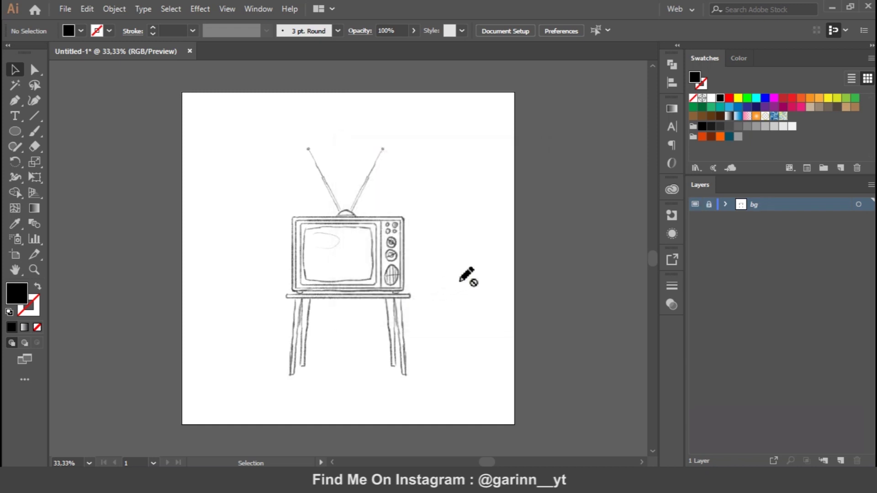
# Add a new layer named 'tv' above the bg layer.
pyautogui.click(842, 461)
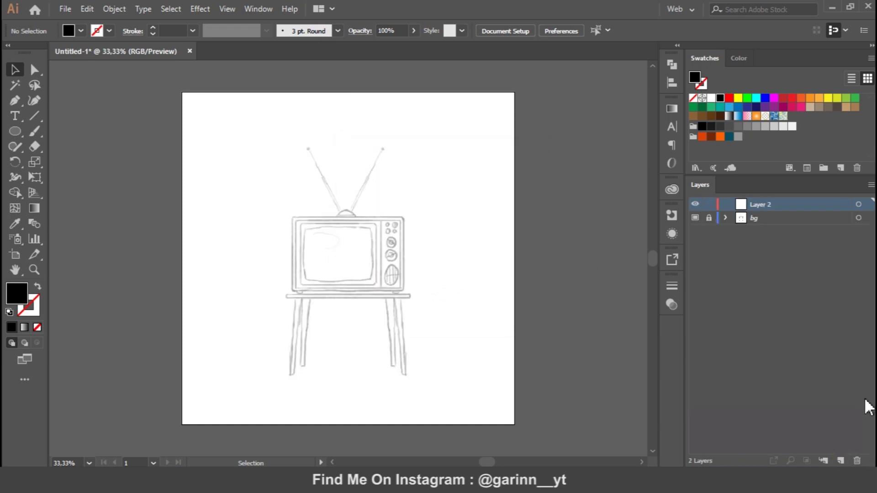
pyautogui.doubleClick(769, 204)
pyautogui.write('tv')
pyautogui.press('Return')
pyautogui.moveTo(13, 135); pyautogui.dragTo(75, 129)
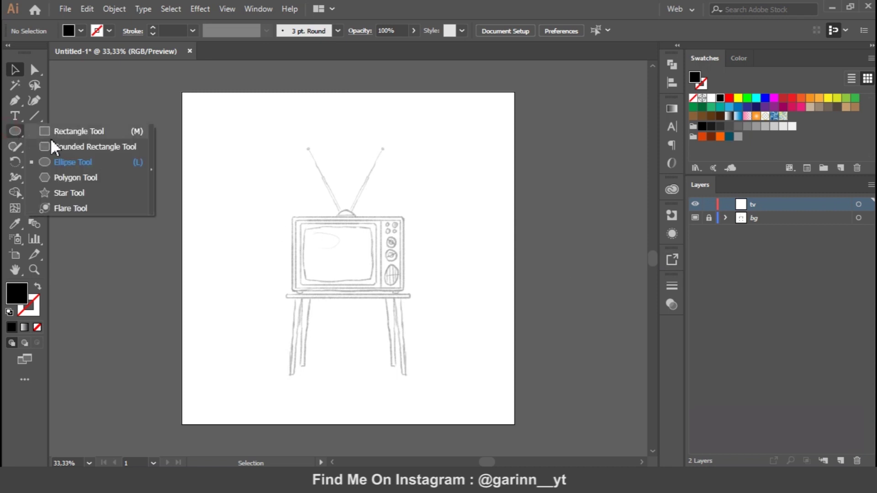
# Set no fill with a 6 pt dark brown stroke, and zoom to 100%.
pyautogui.click(133, 31)
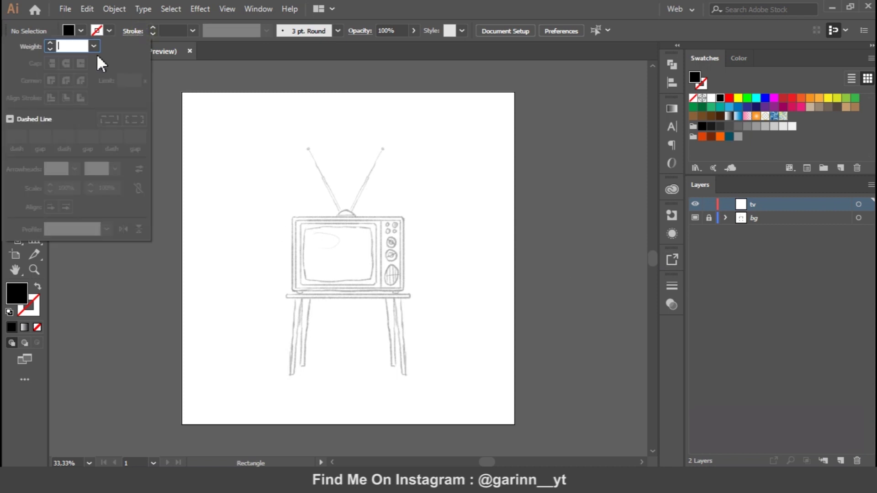
pyautogui.click(38, 288)
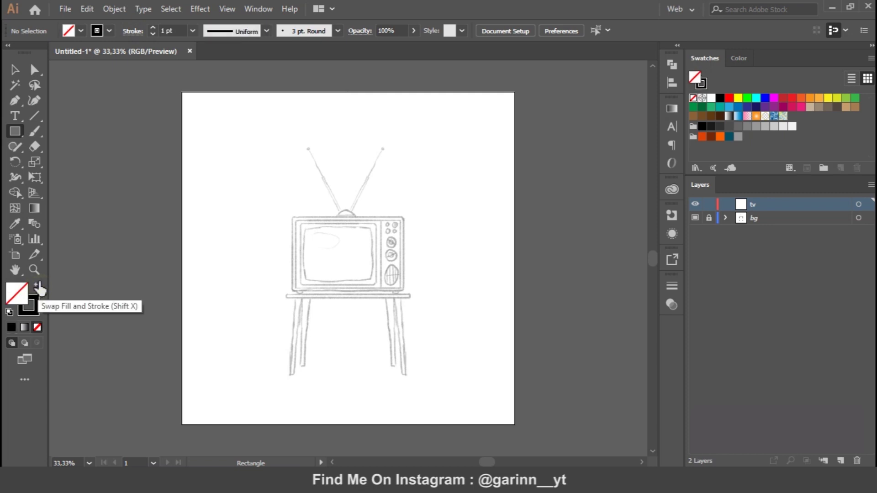
pyautogui.click(133, 32)
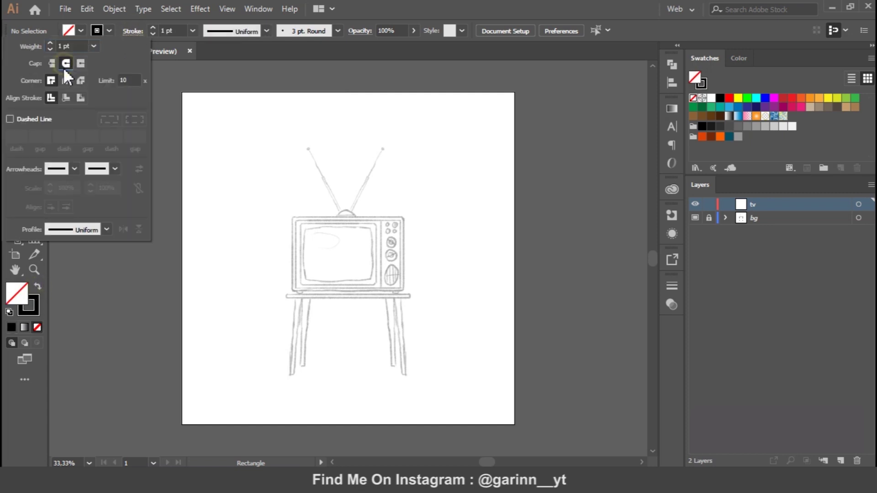
pyautogui.click(191, 30)
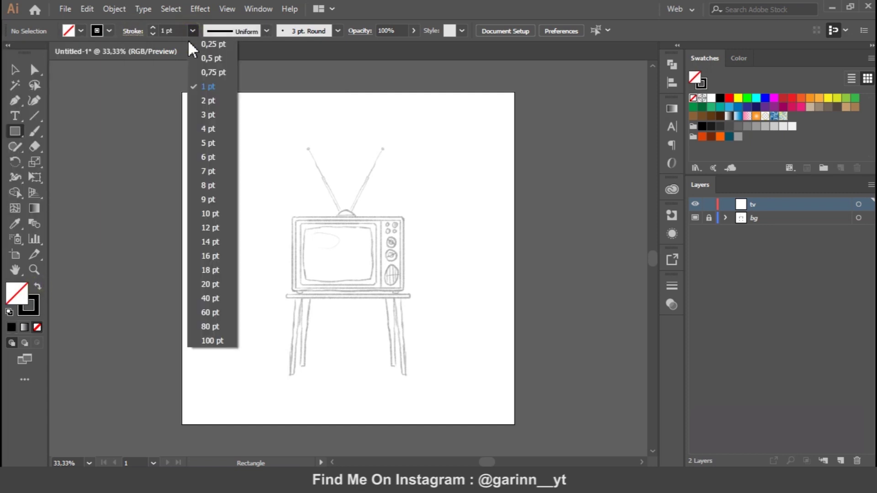
pyautogui.click(207, 158)
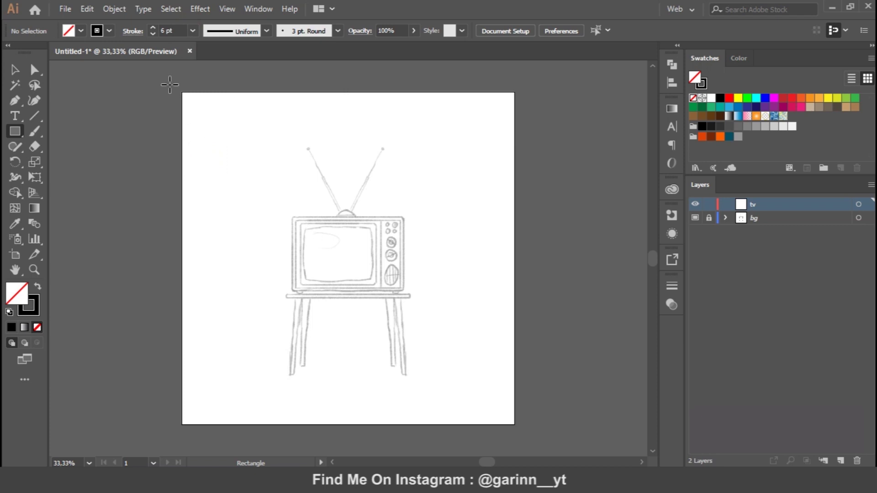
pyautogui.click(31, 308)
pyautogui.click(702, 58)
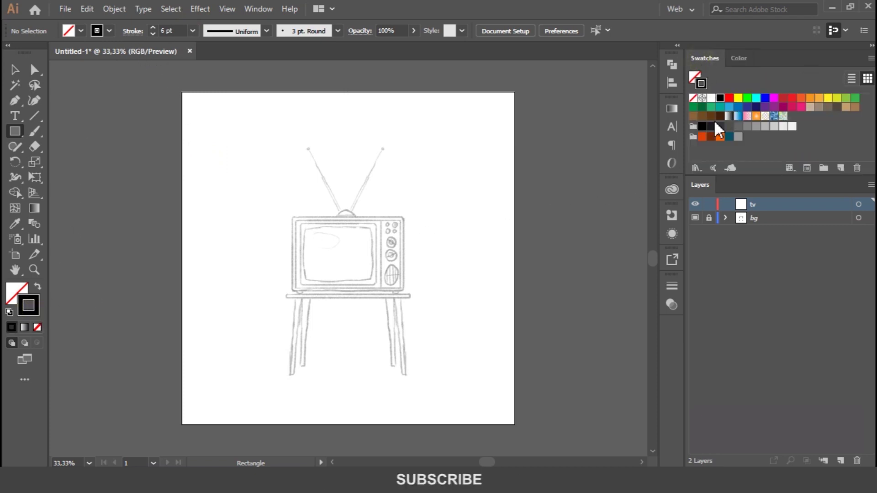
pyautogui.click(711, 136)
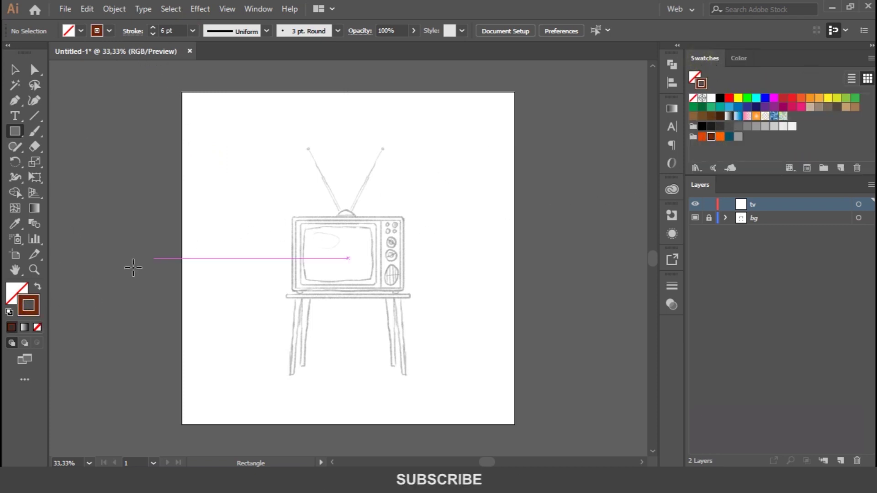
pyautogui.hotkey('ctrl', '1')
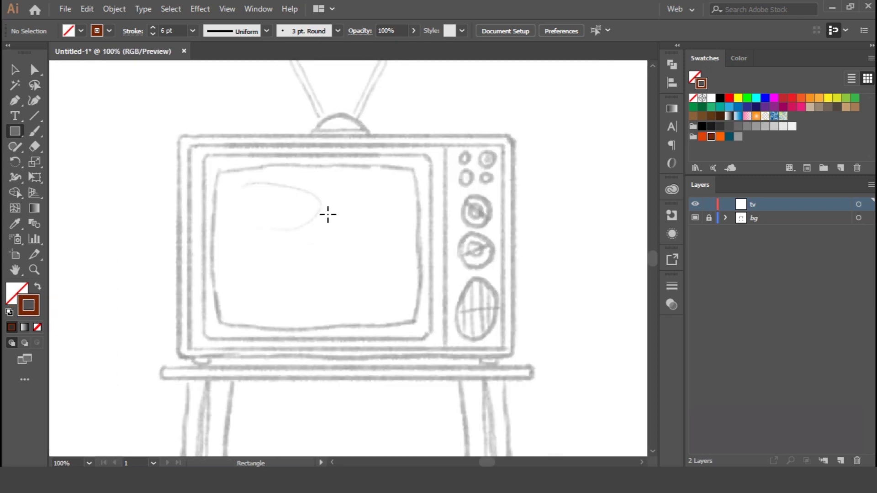
# Draw a slightly rounded rectangle over the TV body outline.
pyautogui.moveTo(176, 135)
pyautogui.mouseDown()
pyautogui.moveTo(513, 338)
pyautogui.moveTo(515, 358)
pyautogui.mouseUp()
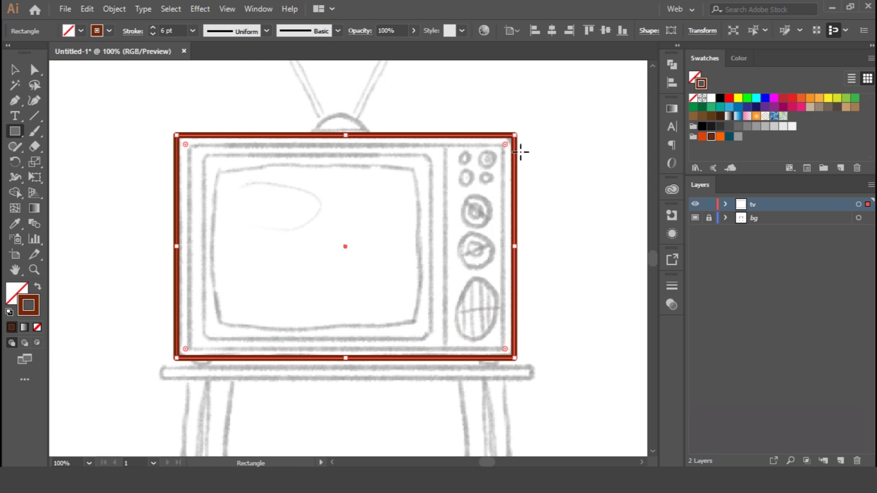
pyautogui.moveTo(506, 145); pyautogui.dragTo(509, 148)
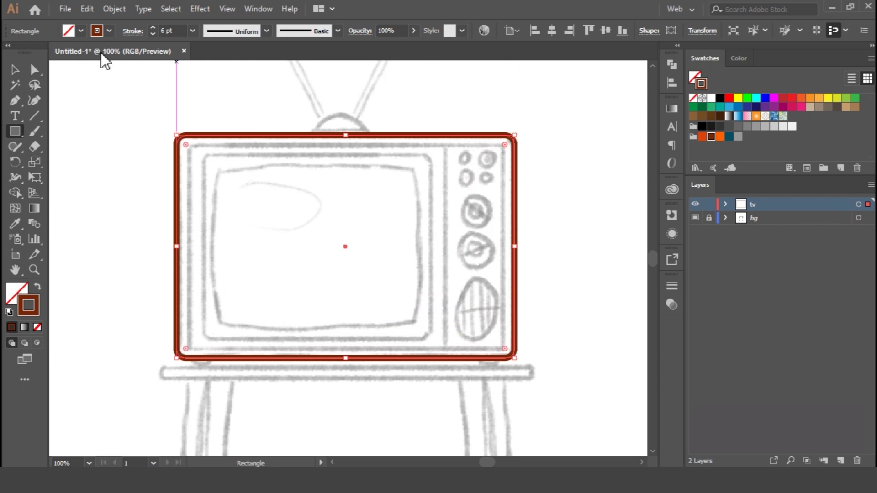
pyautogui.click(64, 9)
# Copy the body rectangle, paste it in front, and shrink the copy into an inner frame.
pyautogui.click(87, 9)
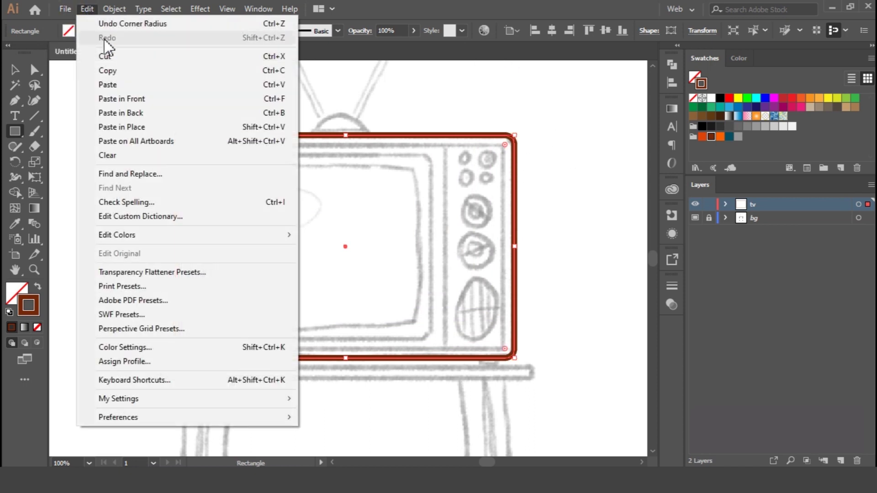
pyautogui.click(124, 70)
pyautogui.click(87, 9)
pyautogui.click(135, 99)
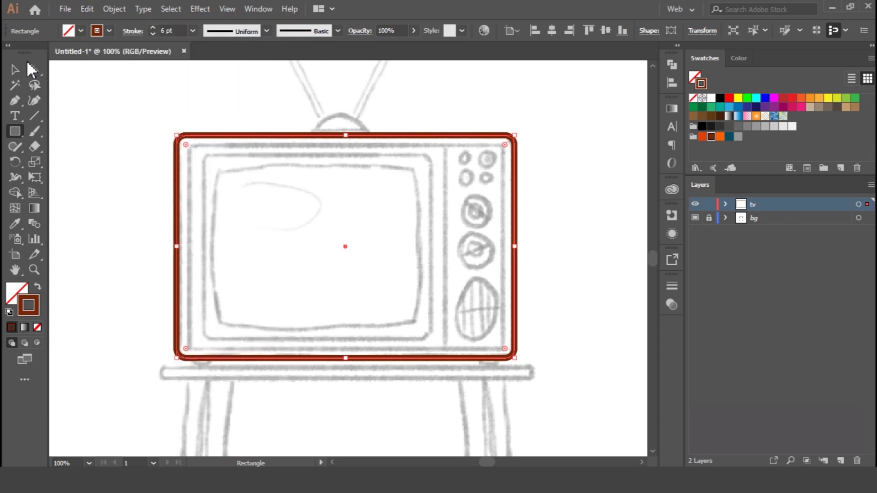
pyautogui.click(15, 69)
pyautogui.moveTo(515, 358); pyautogui.dragTo(504, 350)
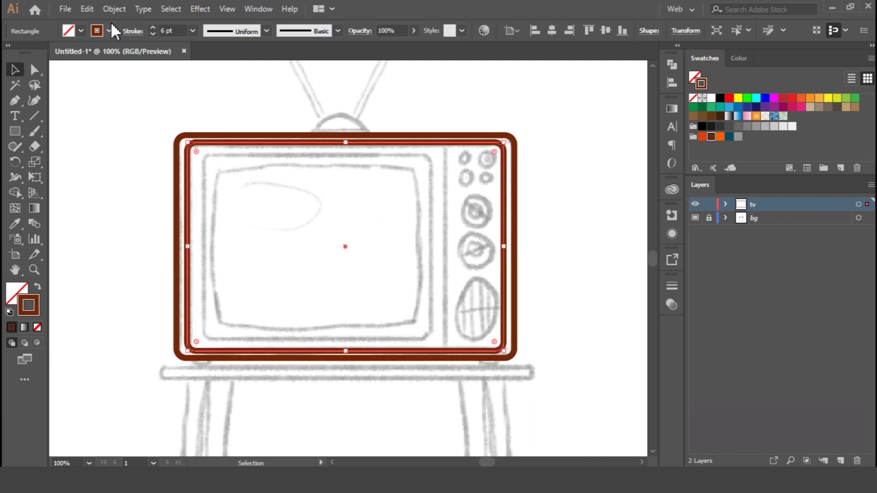
# Paste another copy of the body rectangle and resize it to fit the screen outline.
pyautogui.click(88, 9)
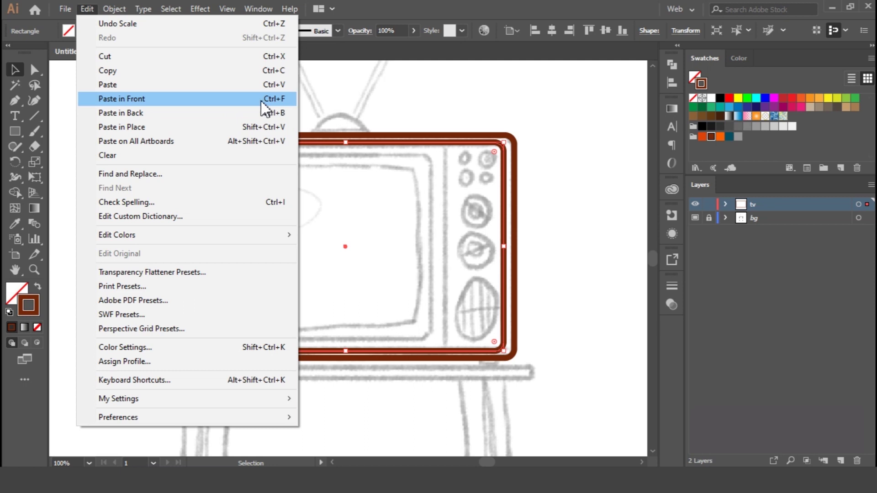
pyautogui.click(355, 13)
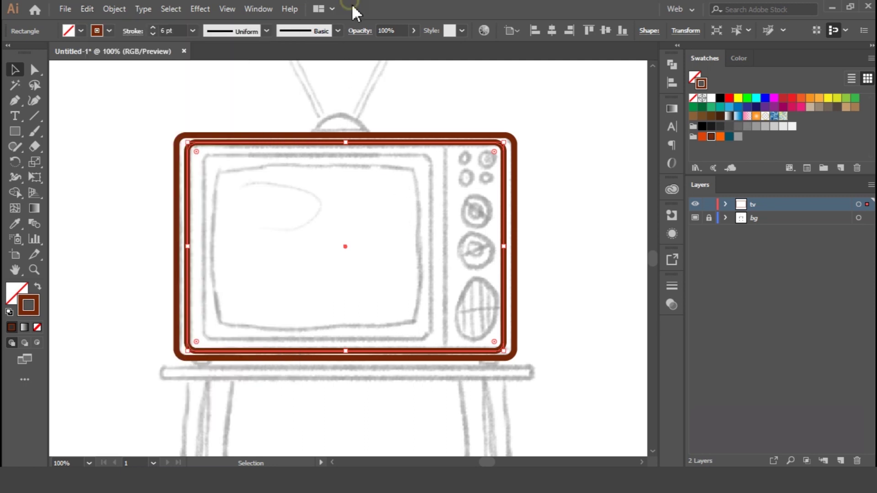
pyautogui.hotkey('ctrl', 'f')
pyautogui.moveTo(515, 358); pyautogui.dragTo(491, 339)
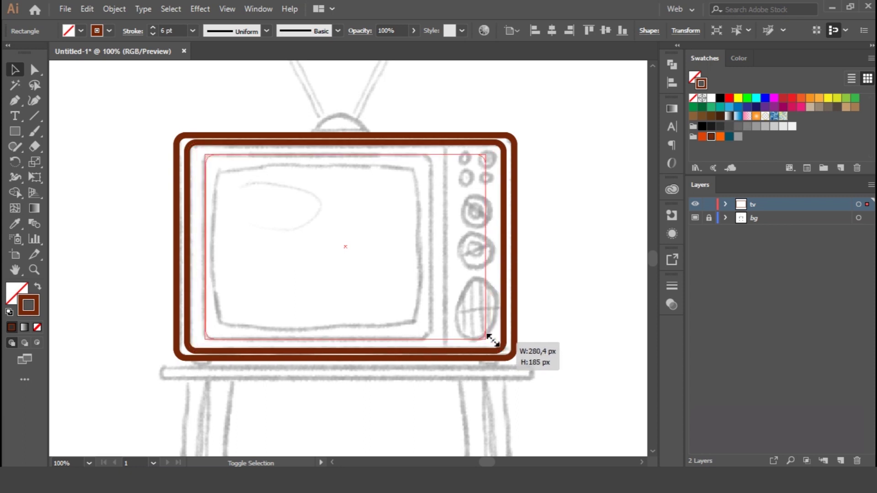
pyautogui.moveTo(493, 339); pyautogui.dragTo(489, 338)
pyautogui.moveTo(486, 247); pyautogui.dragTo(435, 247)
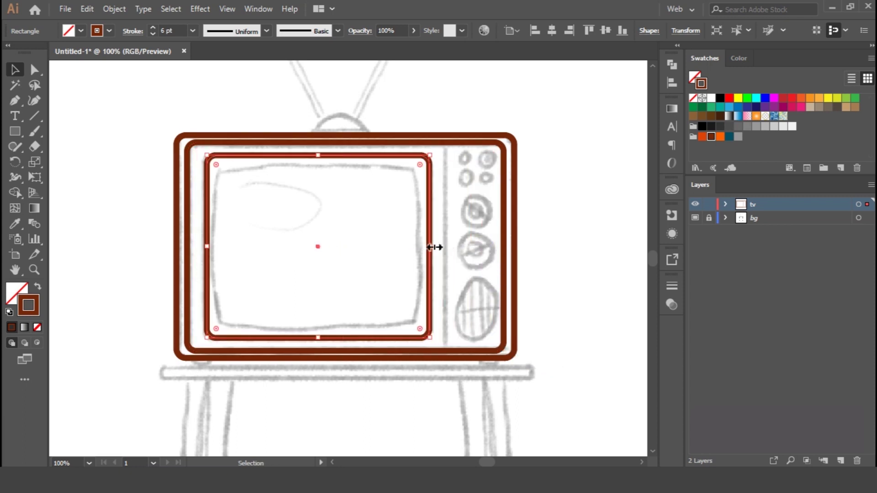
pyautogui.click(15, 101)
pyautogui.click(447, 143)
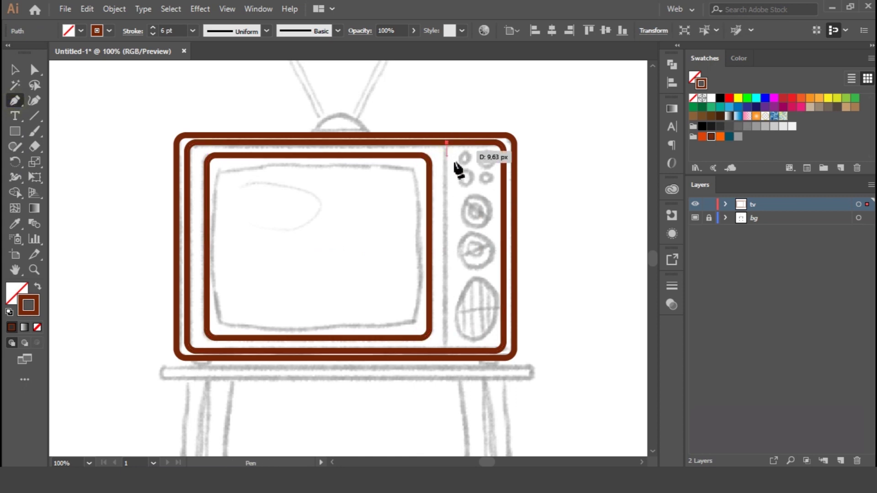
# Finish the vertical divider line beside the control knobs.
pyautogui.keyDown('shift'); pyautogui.click(469, 352); pyautogui.keyUp('shift')
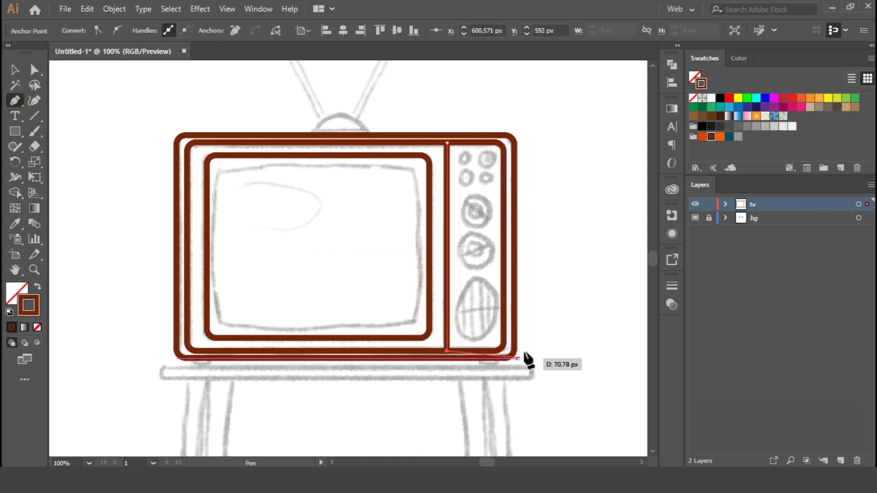
pyautogui.keyDown('ctrl'); pyautogui.click(402, 262); pyautogui.keyUp('ctrl')
pyautogui.click(15, 69)
# Paste a copy of the screen rectangle in front, shrink it, and round its corners more.
pyautogui.click(320, 158)
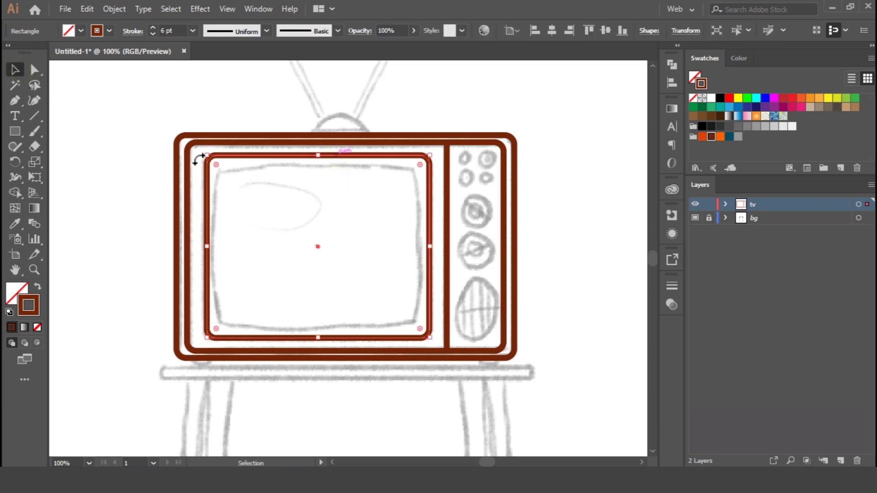
pyautogui.click(86, 7)
pyautogui.click(120, 71)
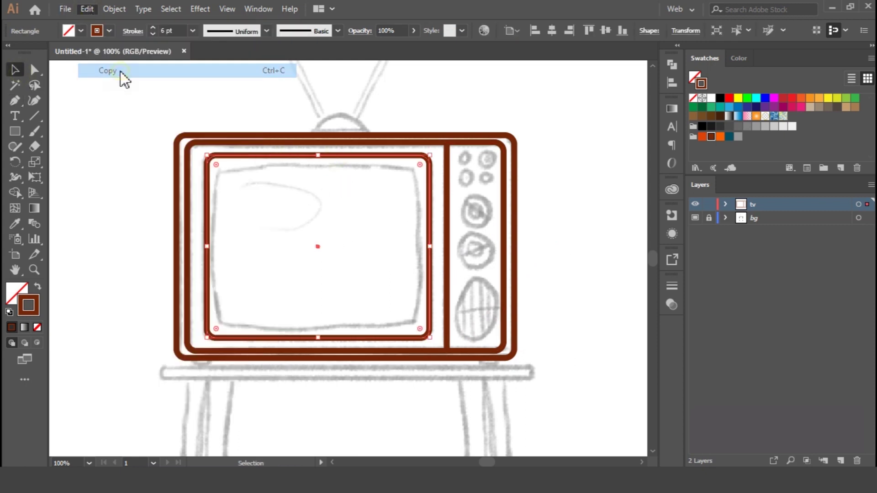
pyautogui.click(90, 9)
pyautogui.click(137, 99)
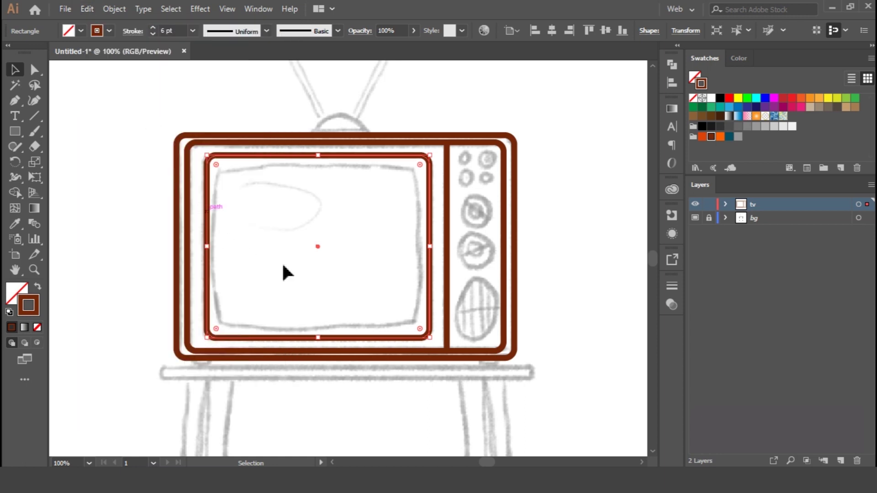
pyautogui.moveTo(430, 338); pyautogui.dragTo(413, 324)
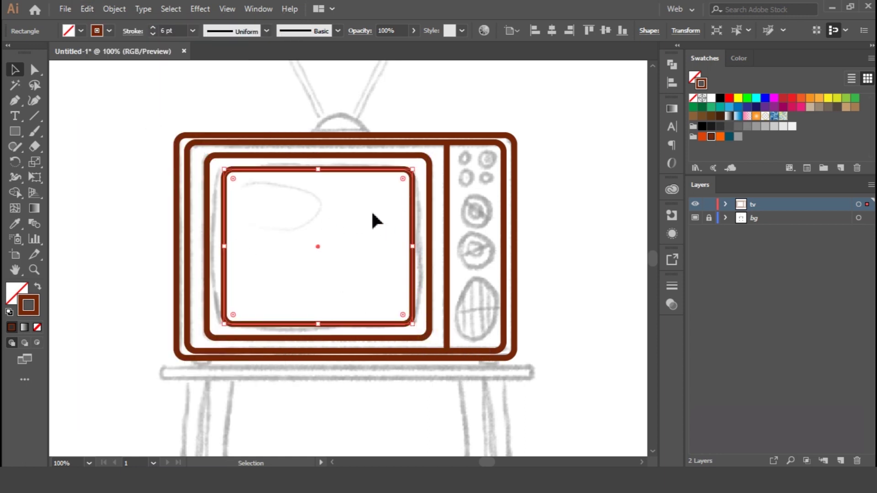
pyautogui.moveTo(403, 181); pyautogui.dragTo(388, 195)
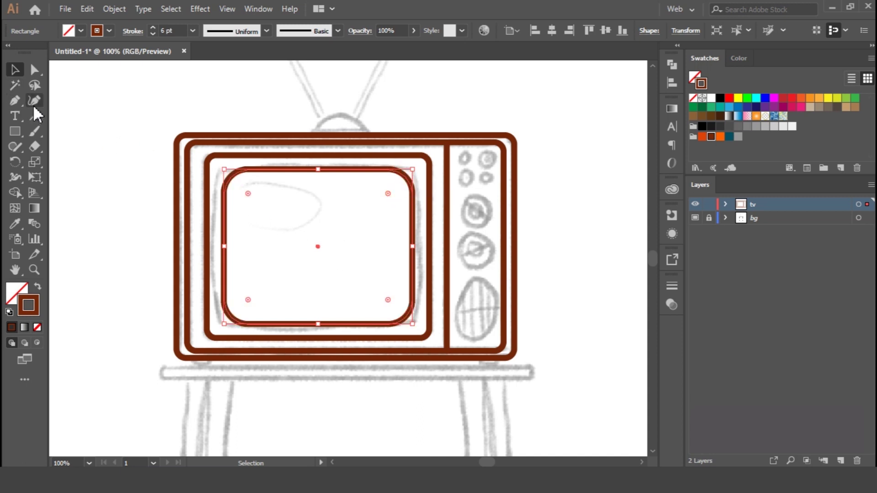
pyautogui.click(34, 101)
# Try bulging the inner screen outline's edges with the Curvature tool, undoing the attempts.
pyautogui.moveTo(319, 170); pyautogui.dragTo(319, 167)
pyautogui.hotkey('ctrl', '+')
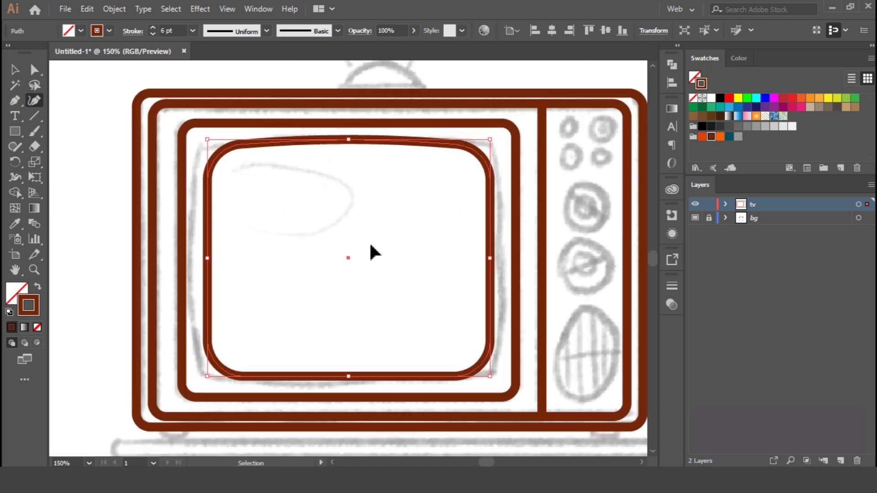
pyautogui.moveTo(348, 378); pyautogui.dragTo(348, 382)
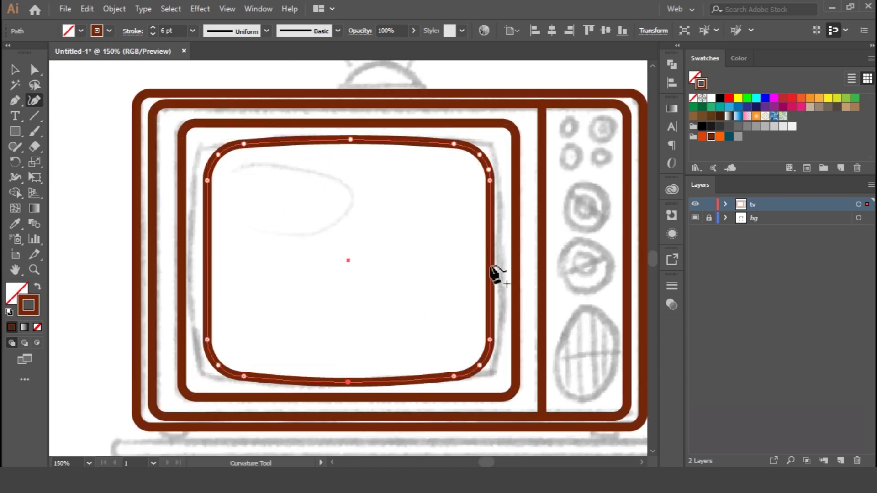
pyautogui.moveTo(491, 258); pyautogui.dragTo(498, 257)
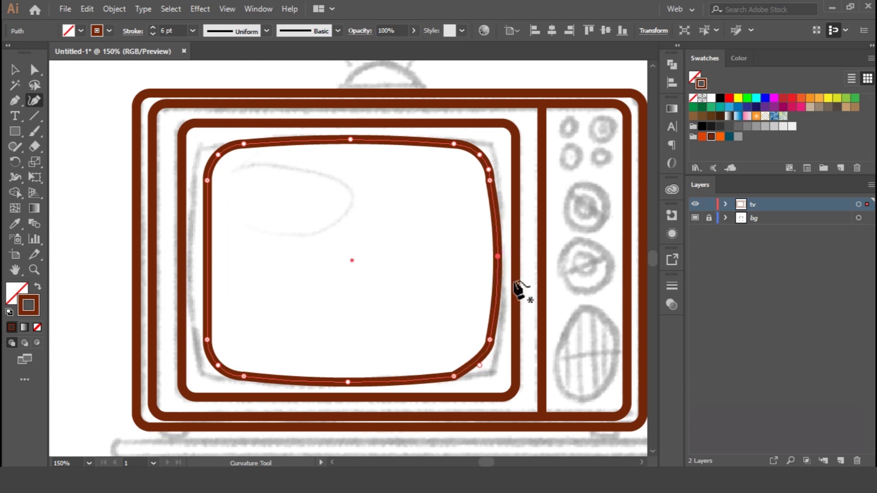
pyautogui.press('Delete')
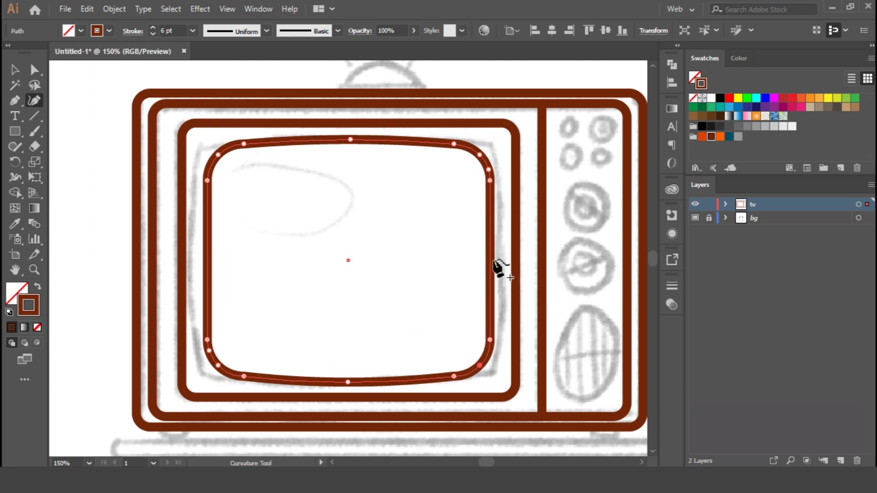
pyautogui.moveTo(490, 255); pyautogui.dragTo(493, 257)
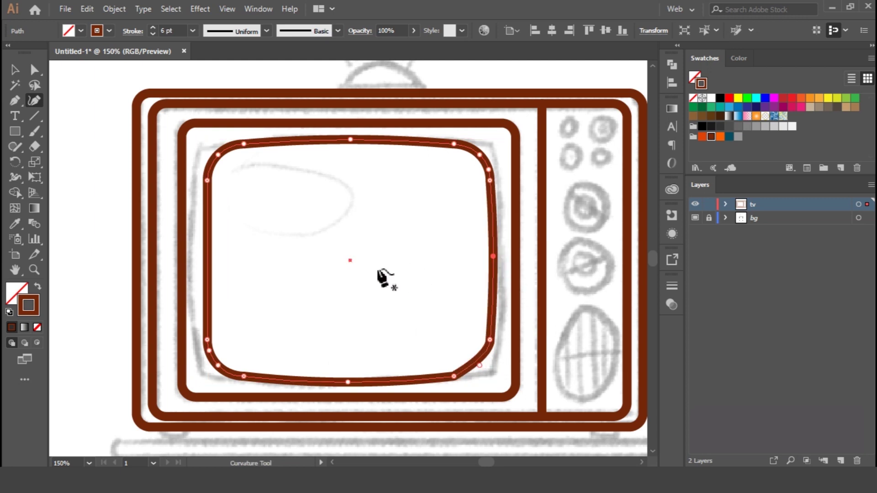
pyautogui.press('Delete')
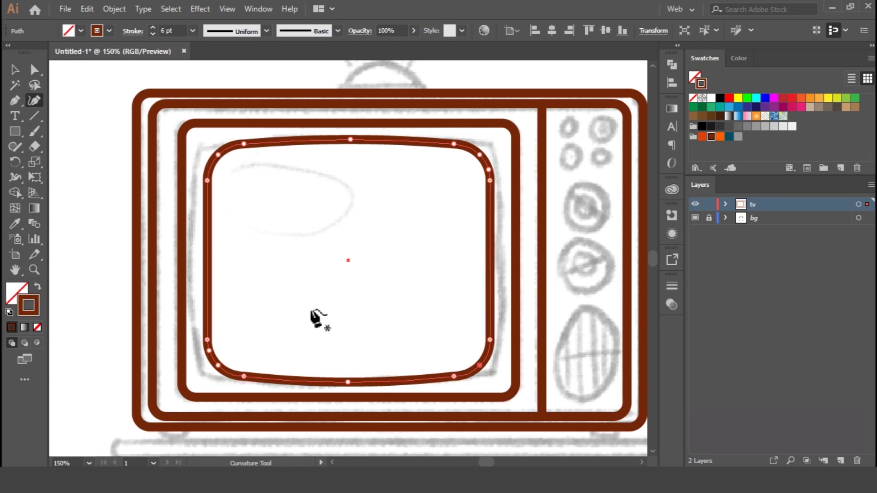
pyautogui.moveTo(207, 249); pyautogui.dragTo(201, 246)
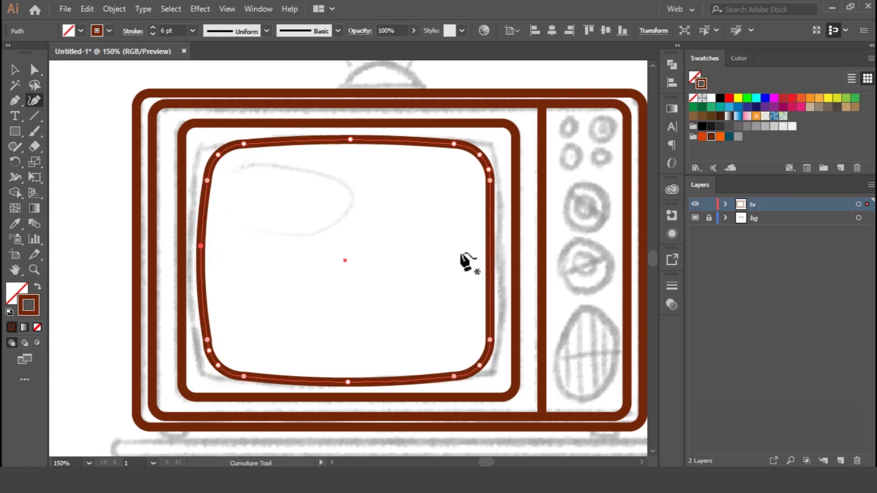
pyautogui.press('Delete')
pyautogui.press('v')
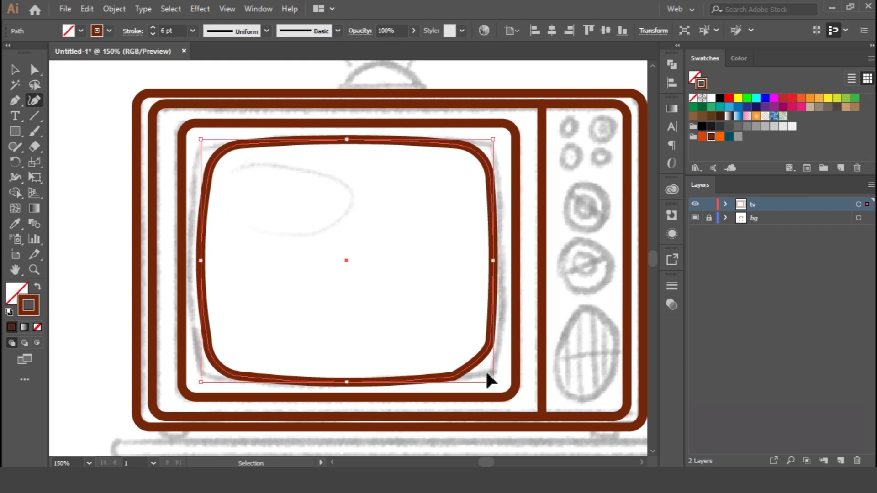
pyautogui.hotkey('shift', '`')
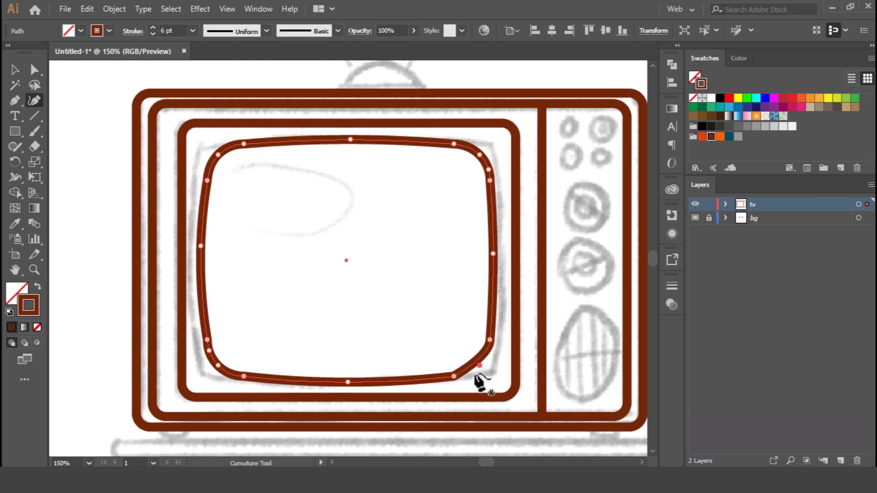
pyautogui.keyDown('ctrl'); pyautogui.click(478, 361); pyautogui.keyUp('ctrl')
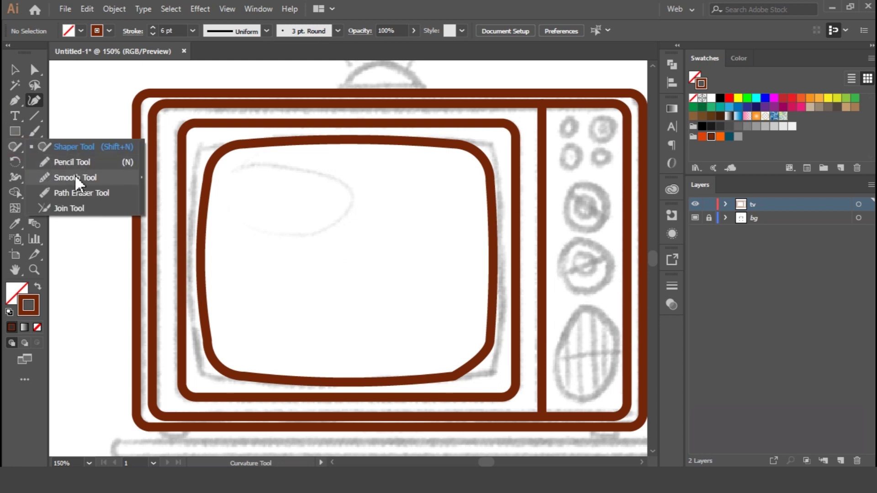
# Select the rounded inner screen outline and delete it.
pyautogui.moveTo(21, 140); pyautogui.dragTo(75, 175)
pyautogui.keyDown('ctrl'); pyautogui.click(262, 145); pyautogui.keyUp('ctrl')
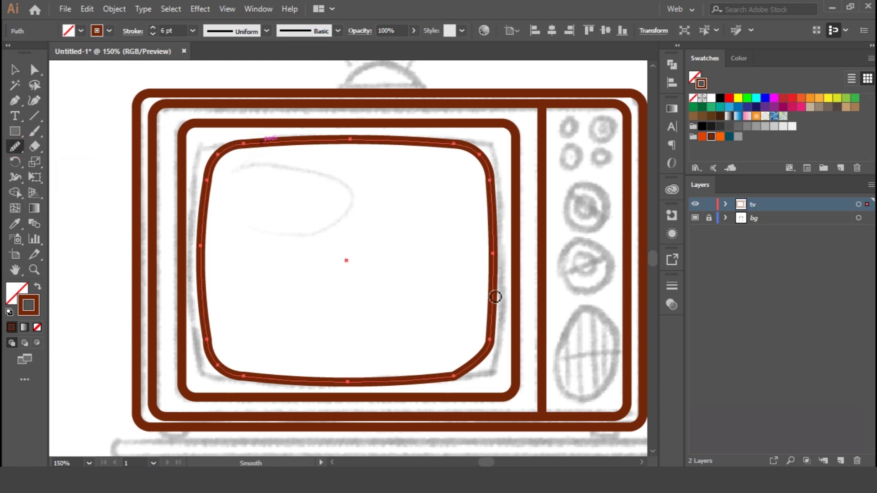
pyautogui.click(14, 70)
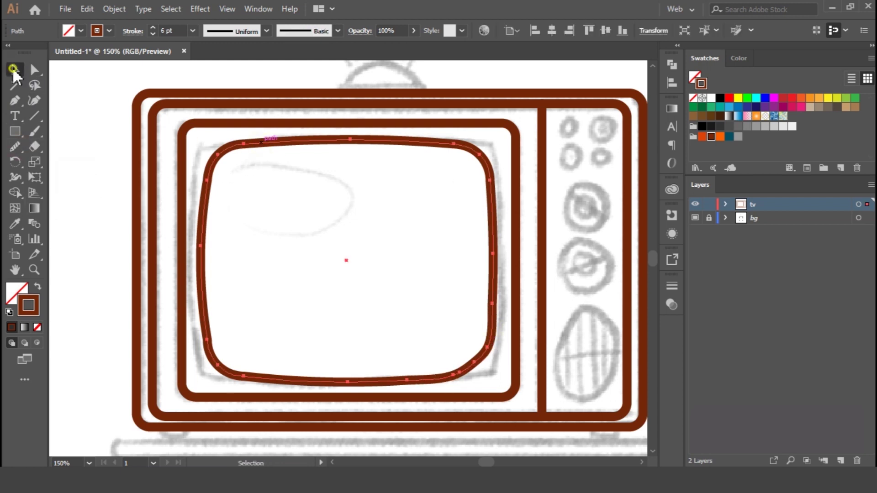
pyautogui.press('Delete')
pyautogui.click(14, 100)
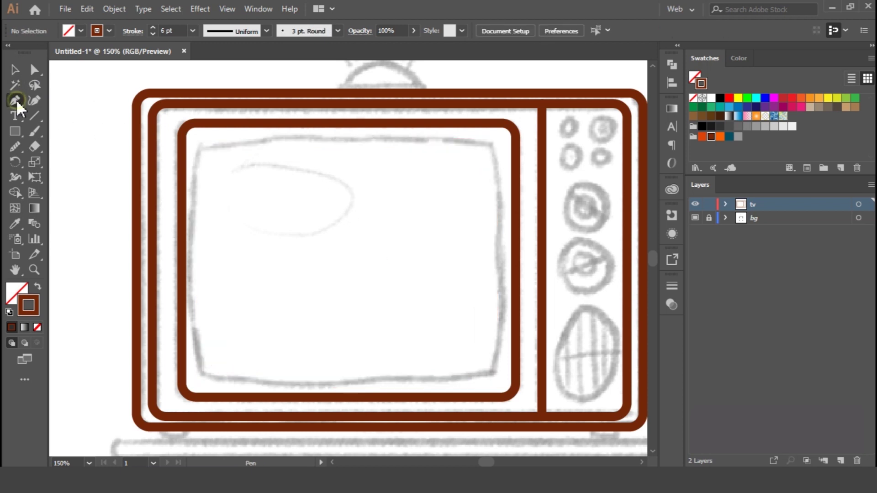
# Pen-draw a closed rectangle covering the left half of the screen.
pyautogui.click(348, 143)
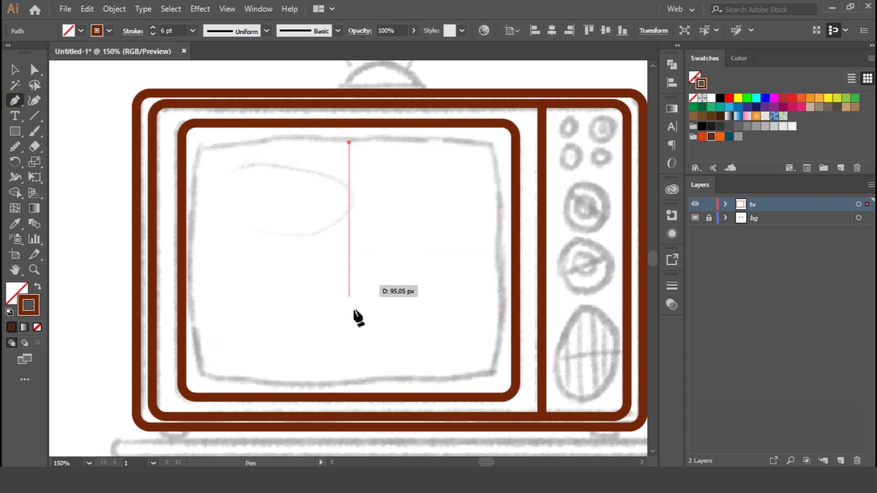
pyautogui.click(350, 380)
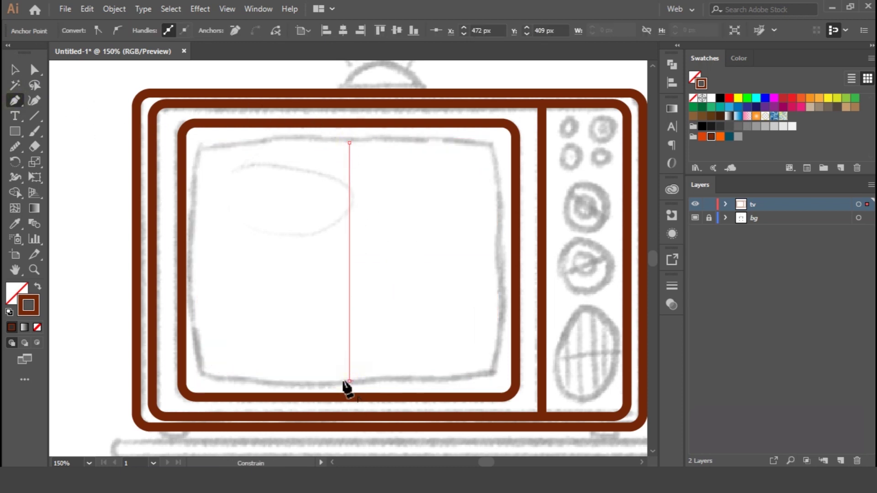
pyautogui.click(203, 381)
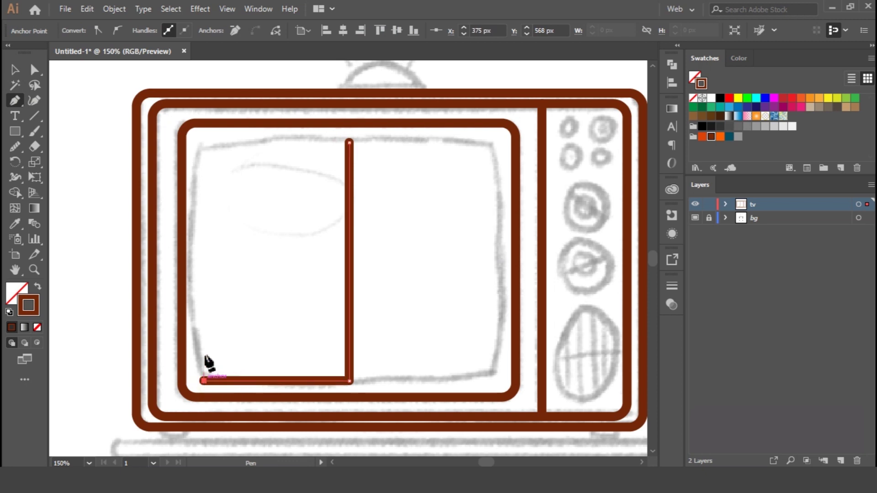
pyautogui.click(206, 143)
pyautogui.click(349, 143)
pyautogui.click(15, 69)
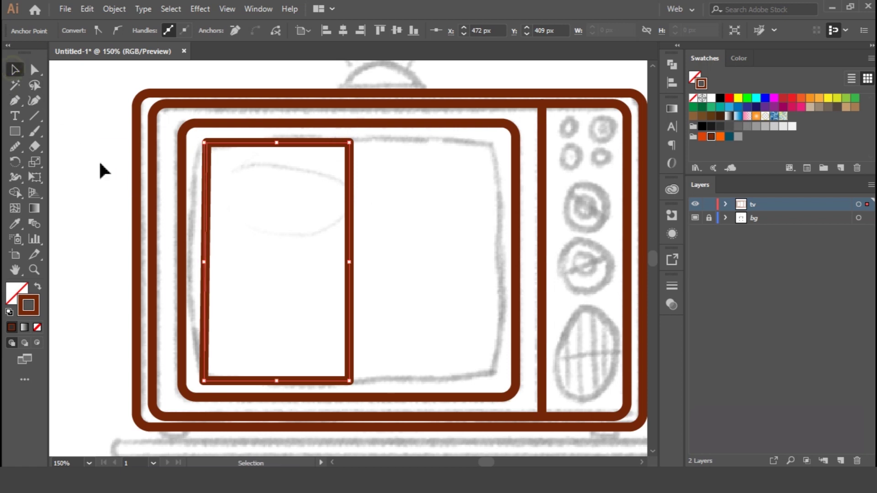
# Bow the half-screen's left edge outward and round its two left corners.
pyautogui.click(34, 100)
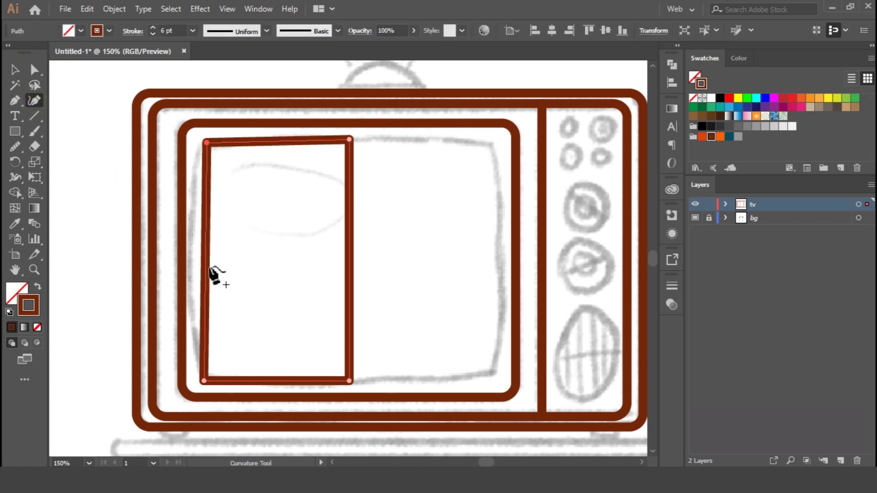
pyautogui.moveTo(204, 259); pyautogui.dragTo(193, 259)
pyautogui.press('v')
pyautogui.click(14, 70)
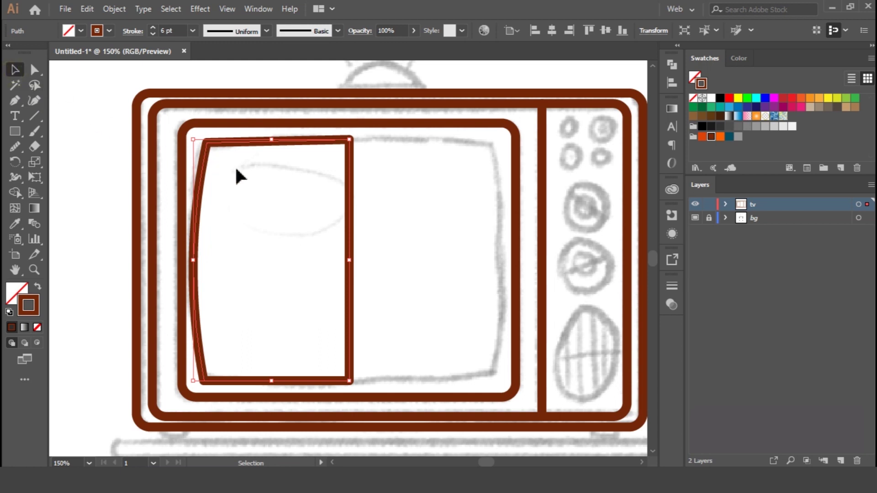
pyautogui.press('a')
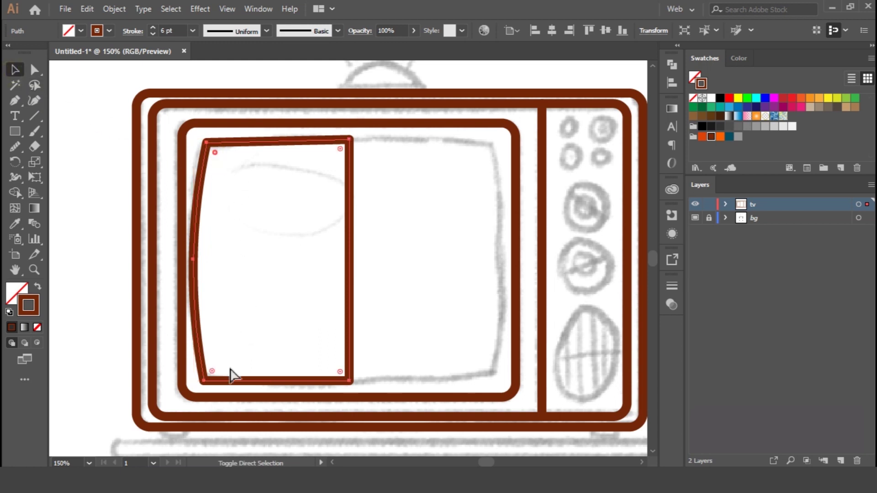
pyautogui.moveTo(212, 370); pyautogui.dragTo(234, 363)
pyautogui.press('v')
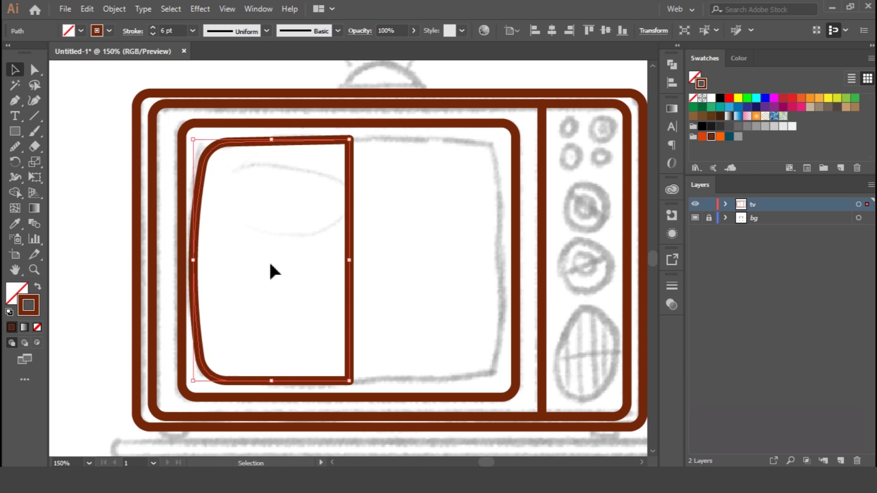
# Set the half-screen outline to 4 pt and paste a copy in front.
pyautogui.click(152, 32)
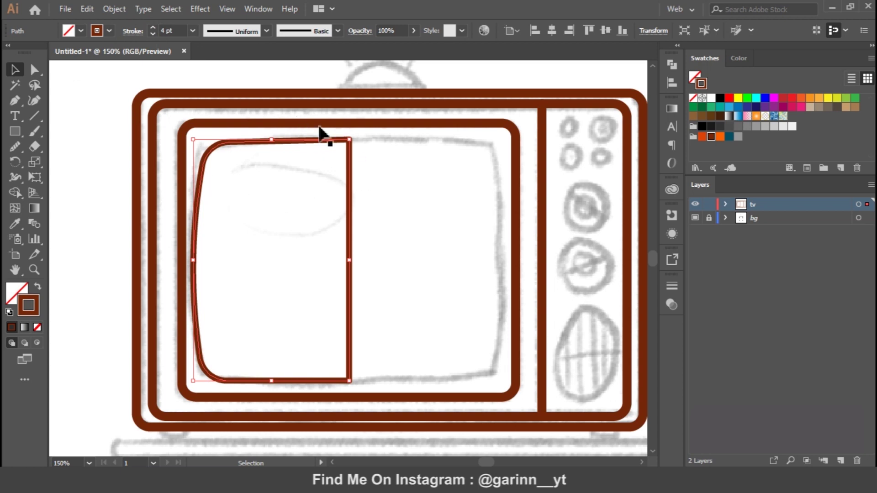
pyautogui.click(87, 9)
pyautogui.click(133, 83)
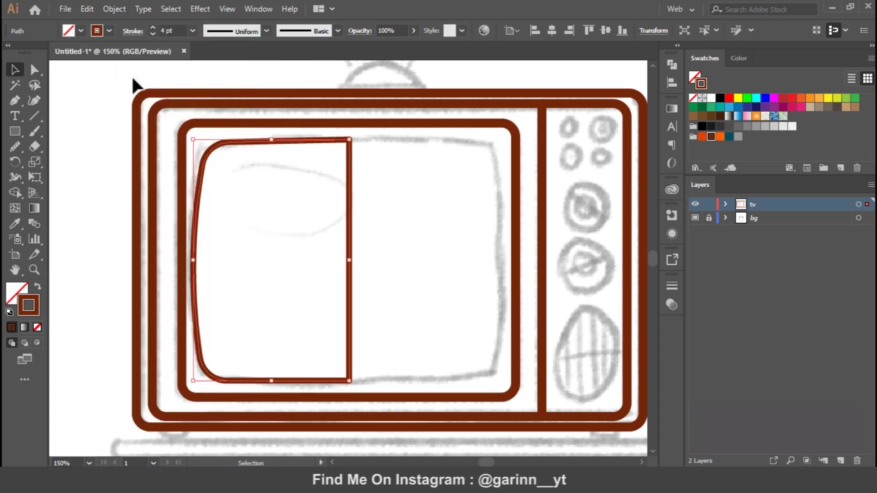
pyautogui.click(87, 9)
pyautogui.click(125, 72)
pyautogui.click(87, 9)
pyautogui.click(145, 98)
# Reflect the copy vertically and move it onto the screen's right half.
pyautogui.rightClick(207, 158)
pyautogui.moveTo(247, 344)
pyautogui.click(385, 392)
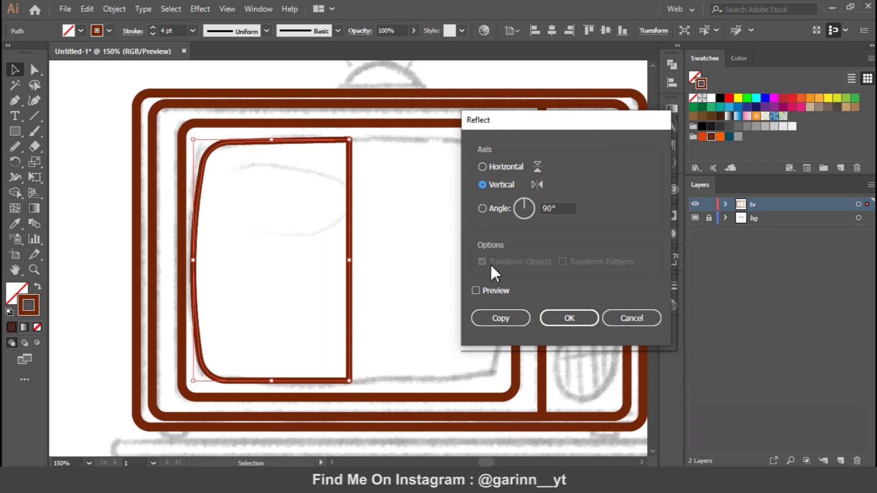
pyautogui.click(503, 318)
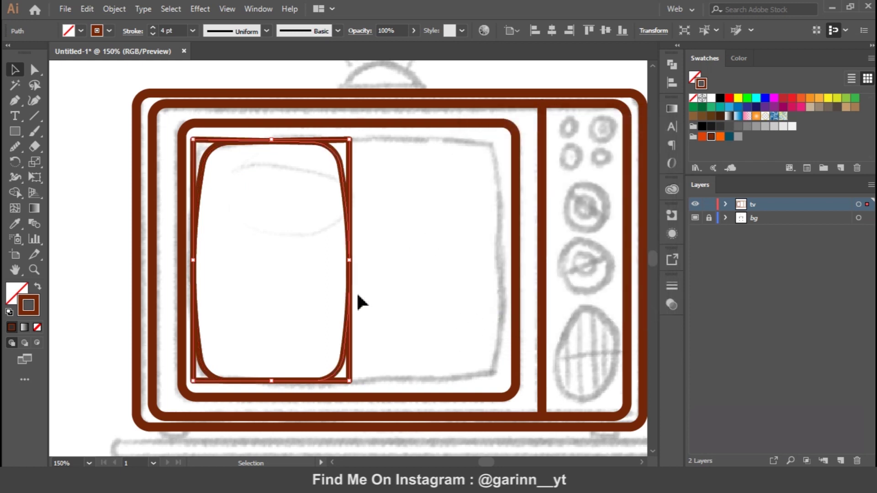
pyautogui.moveTo(351, 292)
pyautogui.mouseDown()
pyautogui.moveTo(516, 295)
pyautogui.moveTo(510, 311)
pyautogui.mouseUp()
# Unite both screen halves into one shape with Pathfinder.
pyautogui.moveTo(308, 179); pyautogui.dragTo(389, 233)
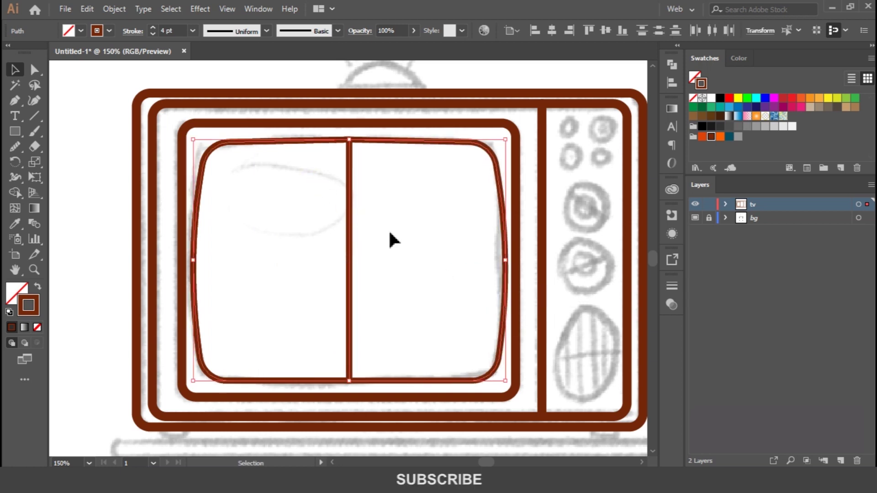
pyautogui.click(671, 64)
pyautogui.click(522, 92)
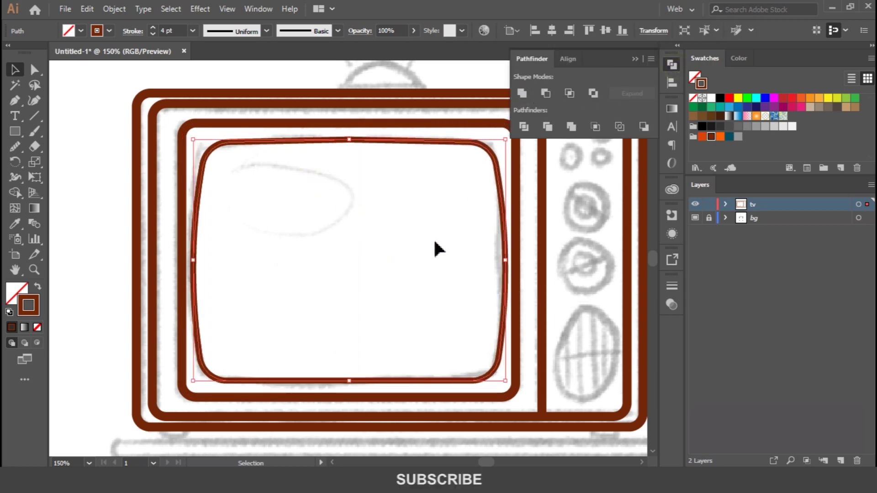
pyautogui.click(672, 64)
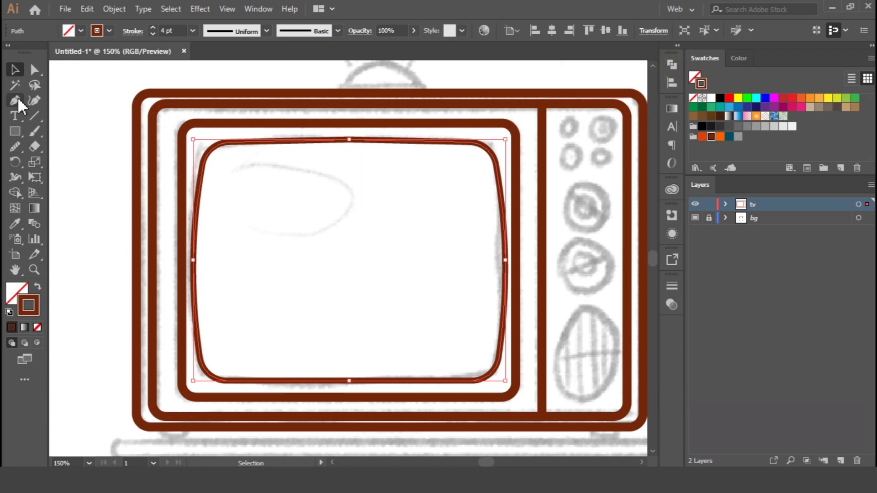
# Smooth the screen outline's top edge and narrow it slightly from the right.
pyautogui.click(15, 71)
pyautogui.click(350, 141)
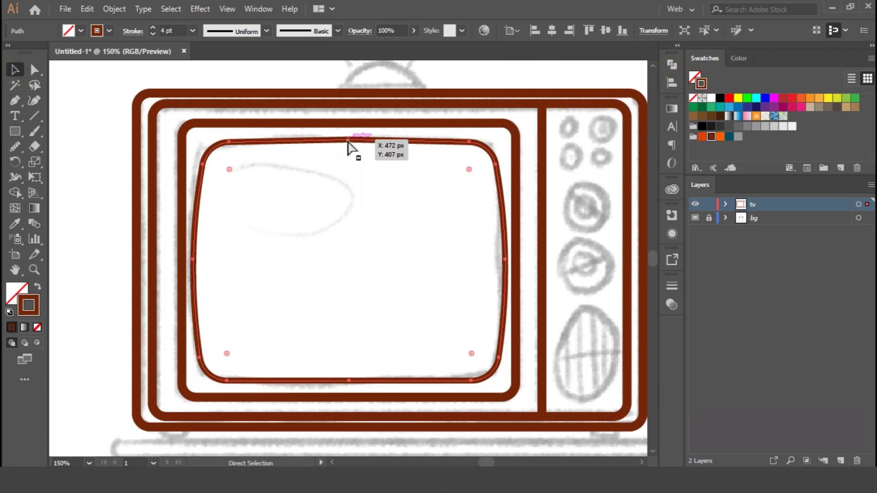
pyautogui.click(18, 148)
pyautogui.moveTo(349, 142); pyautogui.dragTo(416, 220)
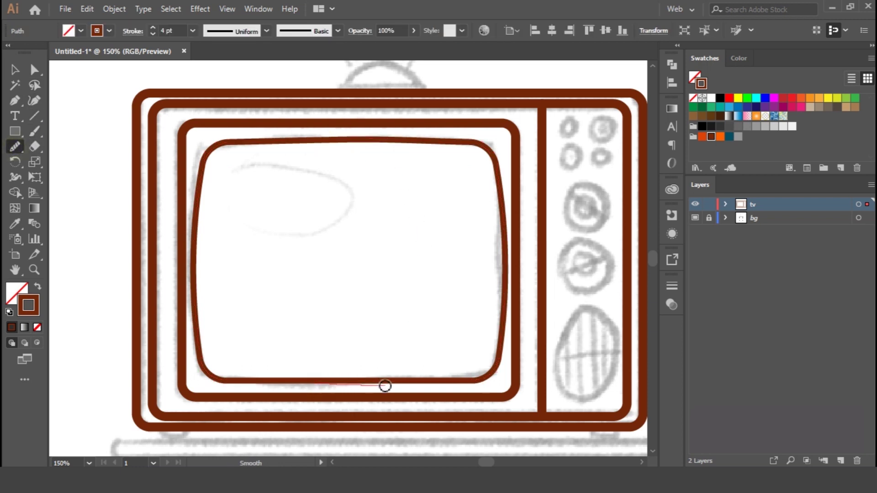
pyautogui.moveTo(403, 140); pyautogui.dragTo(424, 176)
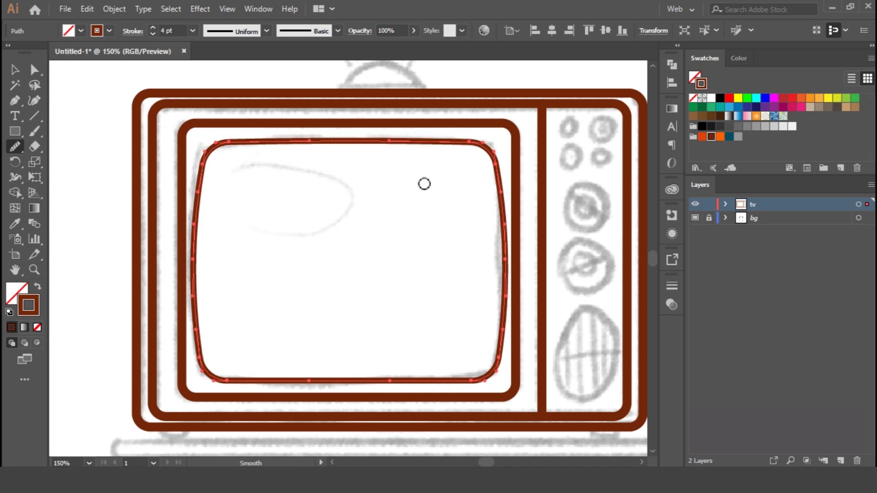
pyautogui.press('v')
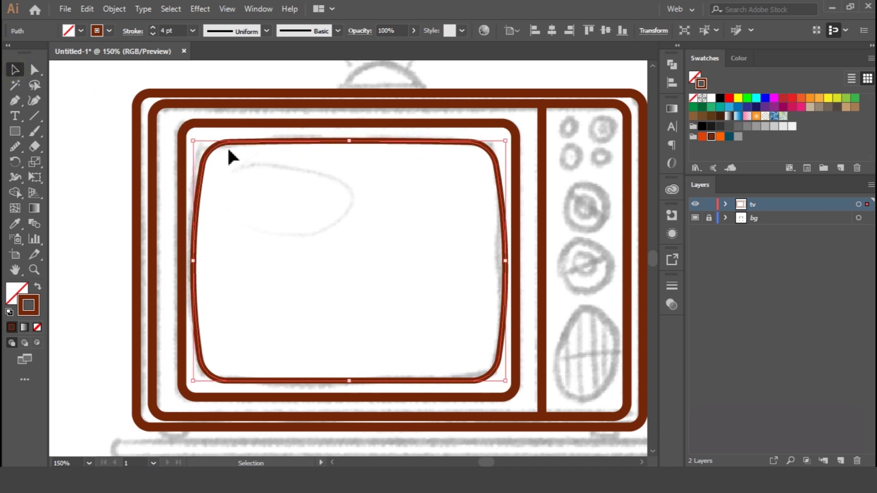
pyautogui.moveTo(505, 260); pyautogui.dragTo(498, 260)
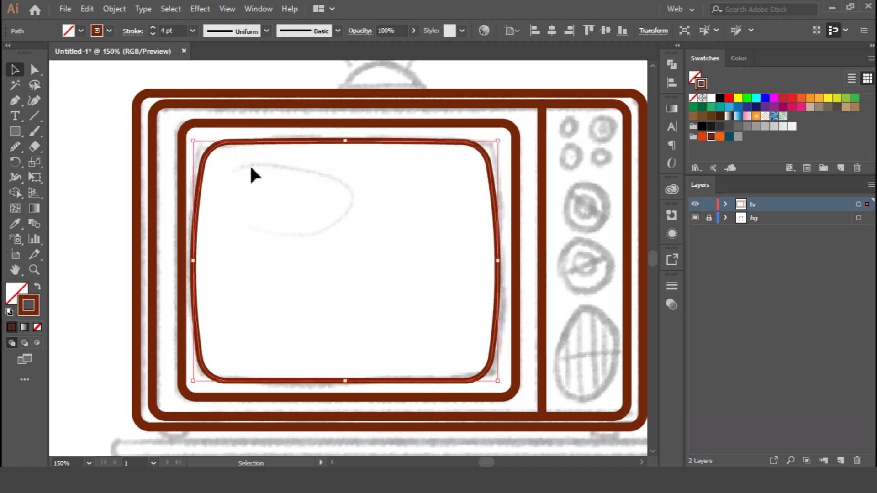
pyautogui.click(103, 139)
pyautogui.moveTo(397, 195); pyautogui.dragTo(276, 249)
# Draw a flat bar on the TV top, centred horizontally.
pyautogui.click(17, 130)
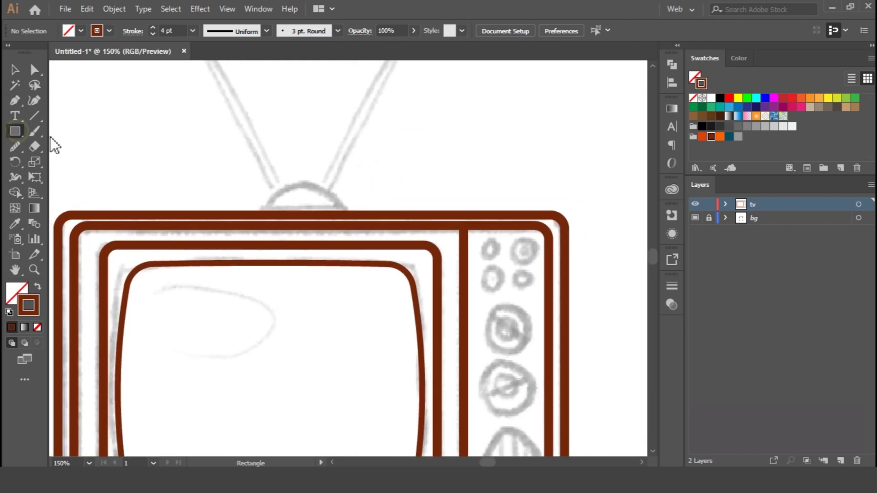
pyautogui.moveTo(311, 214)
pyautogui.mouseDown()
pyautogui.moveTo(349, 203)
pyautogui.moveTo(356, 171)
pyautogui.mouseUp()
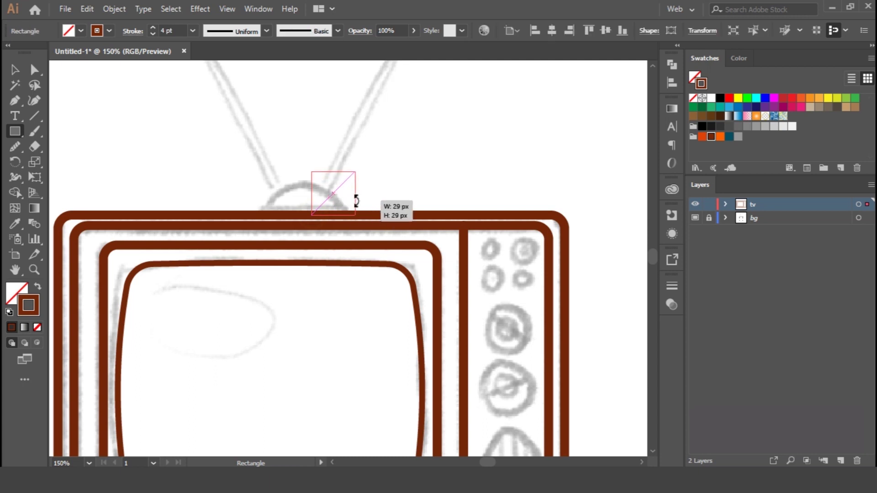
pyautogui.press('v')
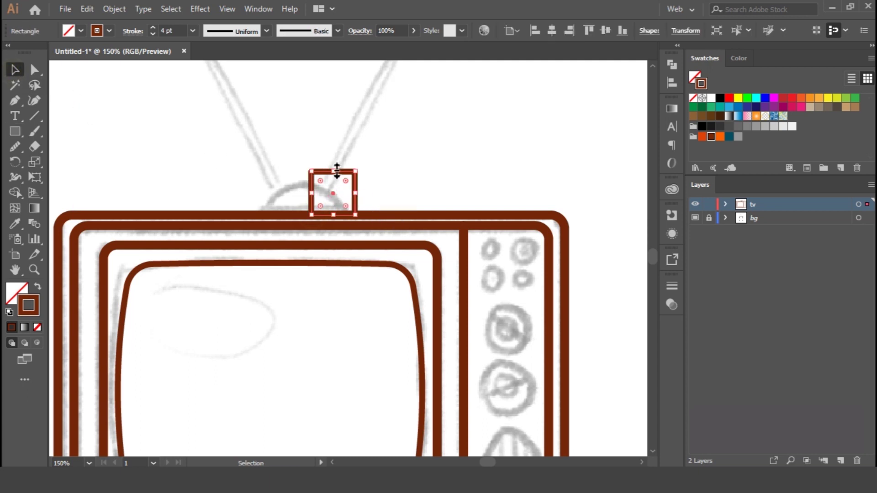
pyautogui.moveTo(337, 171)
pyautogui.mouseDown()
pyautogui.moveTo(337, 197)
pyautogui.moveTo(270, 206)
pyautogui.mouseUp()
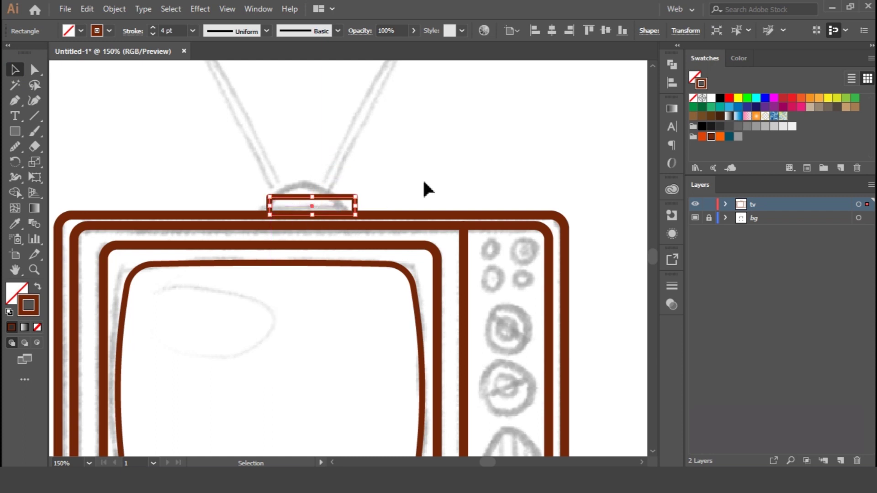
pyautogui.click(544, 91)
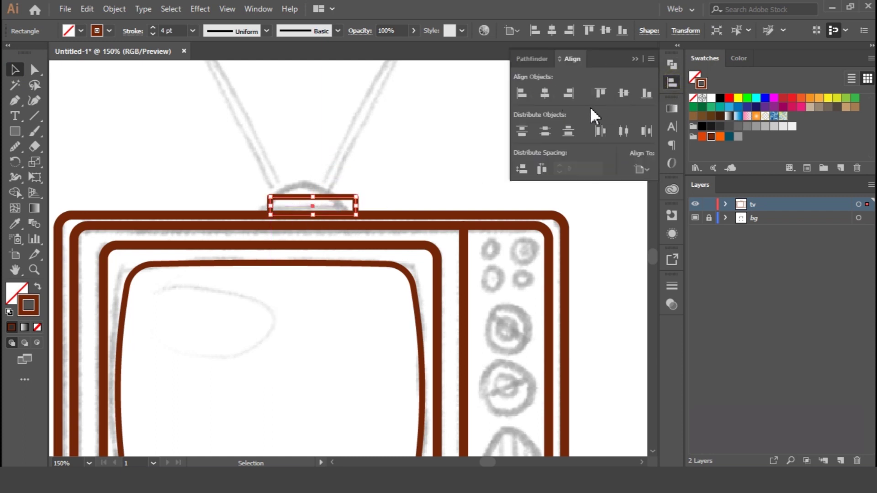
pyautogui.moveTo(314, 198); pyautogui.dragTo(314, 201)
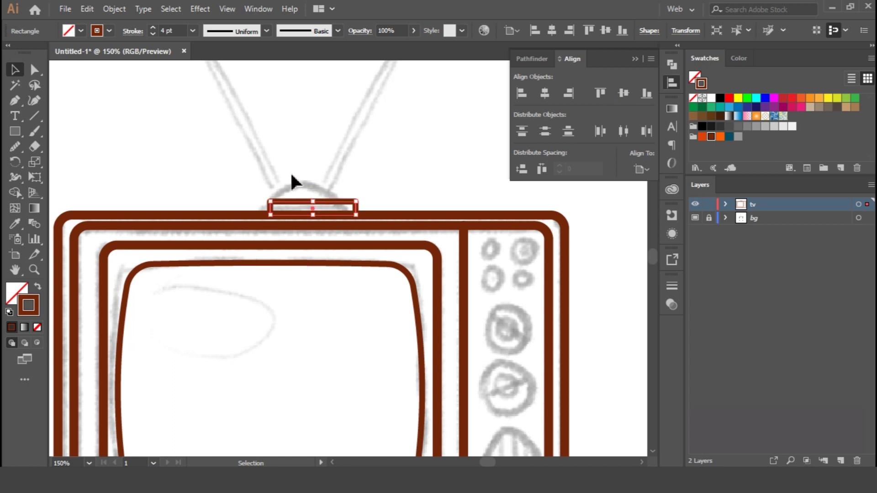
# Draw a circle over the bar, centre it, and select both together.
pyautogui.click(675, 79)
pyautogui.moveTo(15, 131); pyautogui.dragTo(74, 162)
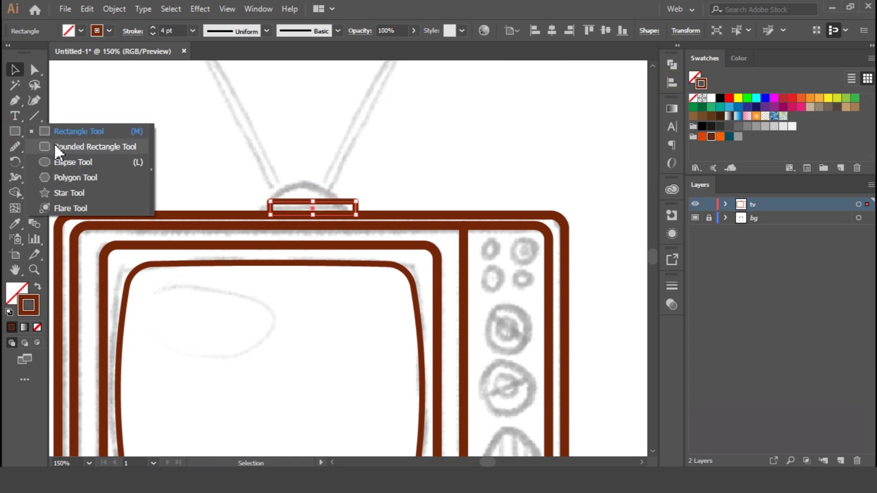
pyautogui.moveTo(276, 176)
pyautogui.mouseDown()
pyautogui.moveTo(352, 222)
pyautogui.moveTo(348, 246)
pyautogui.mouseUp()
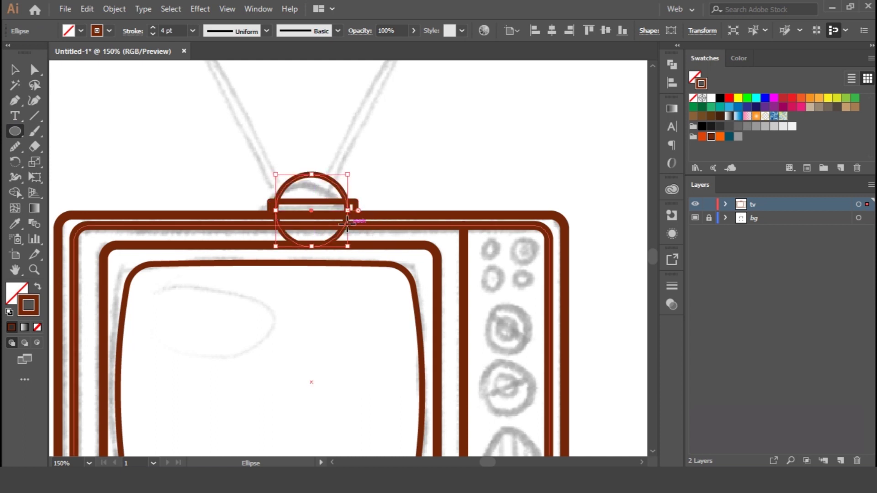
pyautogui.press('v')
pyautogui.click(670, 83)
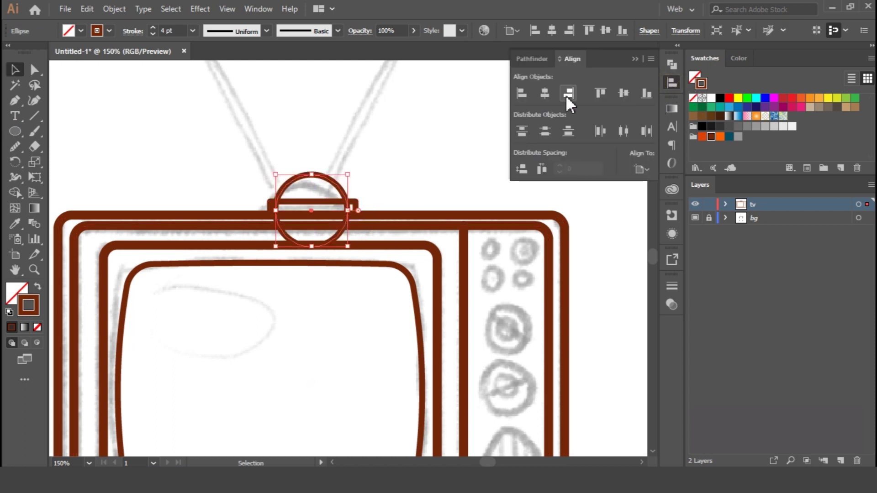
pyautogui.click(547, 92)
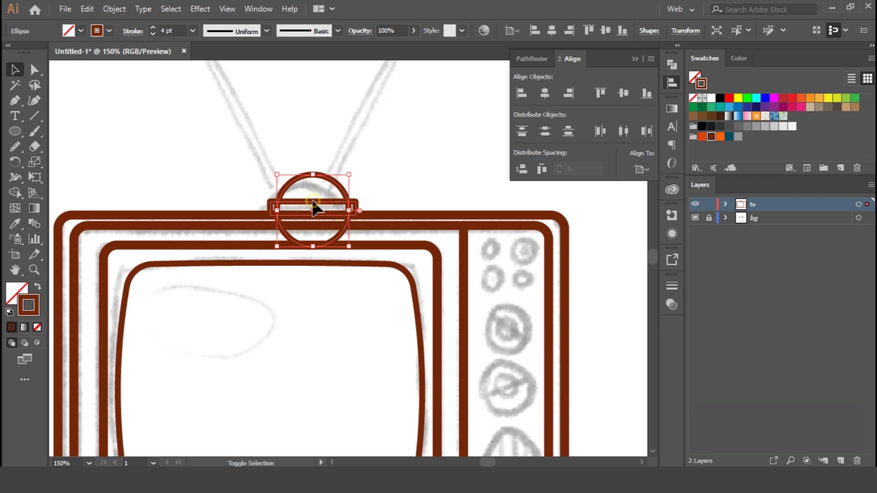
pyautogui.keyDown('shift'); pyautogui.click(314, 204); pyautogui.keyUp('shift')
# Remove the circle's lower pieces with Shape Builder, leaving a half-dome on the bar.
pyautogui.click(18, 193)
pyautogui.press('v')
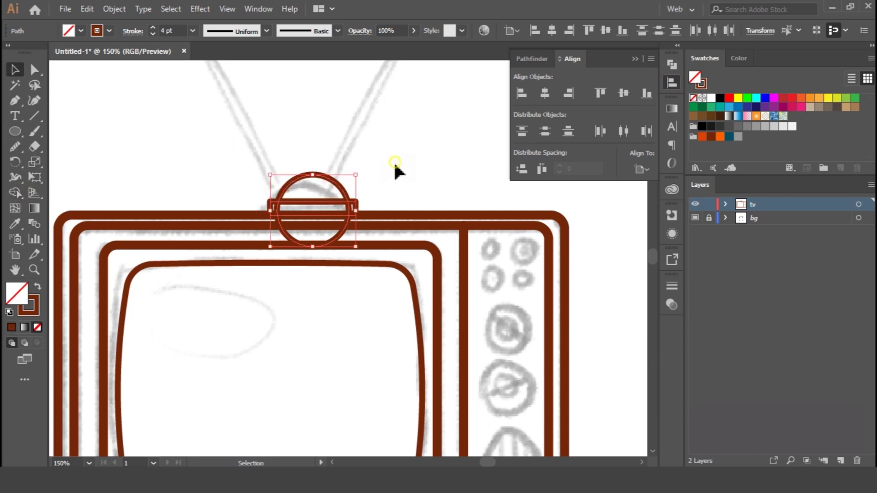
pyautogui.click(392, 171)
pyautogui.click(342, 244)
pyautogui.press('Delete')
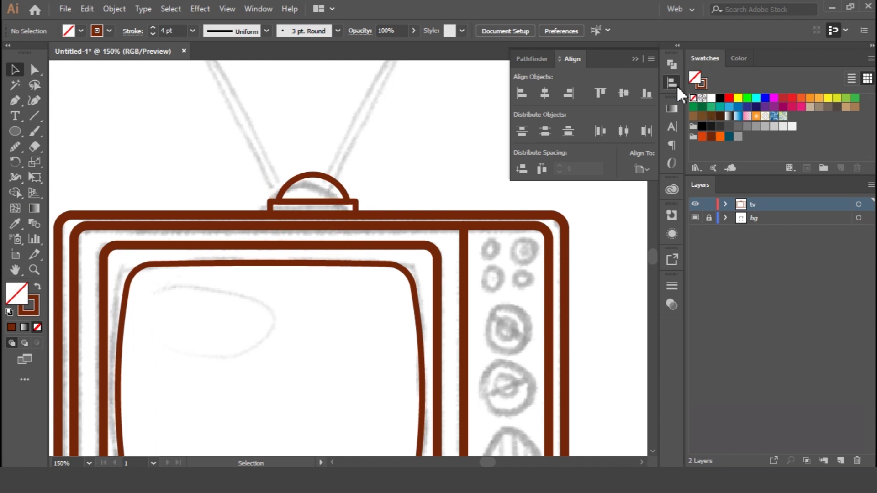
pyautogui.click(672, 83)
pyautogui.moveTo(493, 122); pyautogui.dragTo(506, 298)
# Draw the lower right antenna rod from the dome edge with a 9 pt stroke.
pyautogui.click(15, 100)
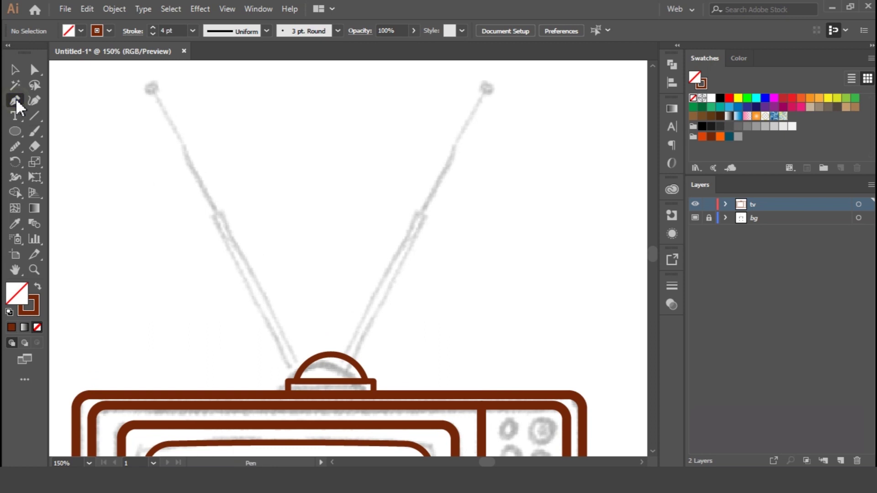
pyautogui.click(350, 361)
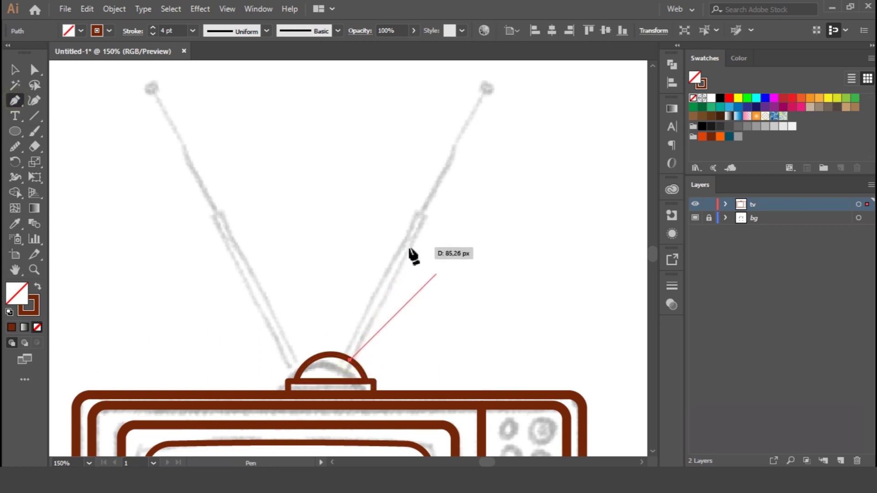
pyautogui.click(422, 215)
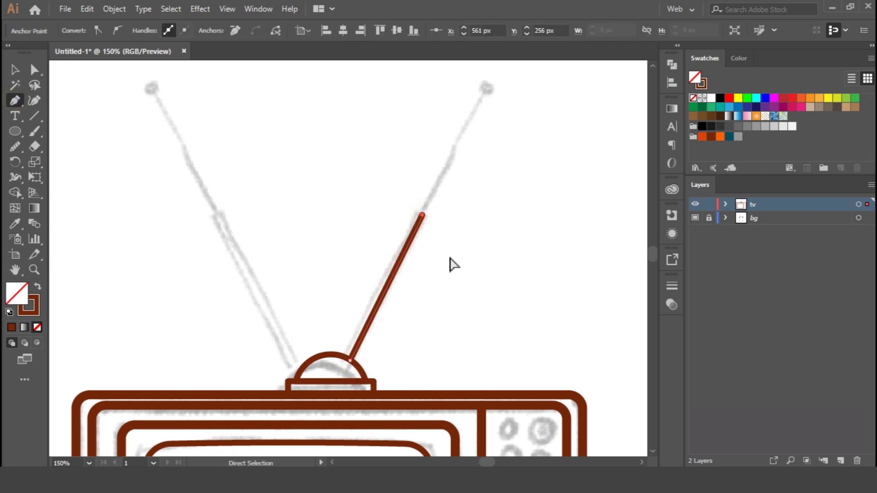
pyautogui.click(14, 71)
pyautogui.click(290, 151)
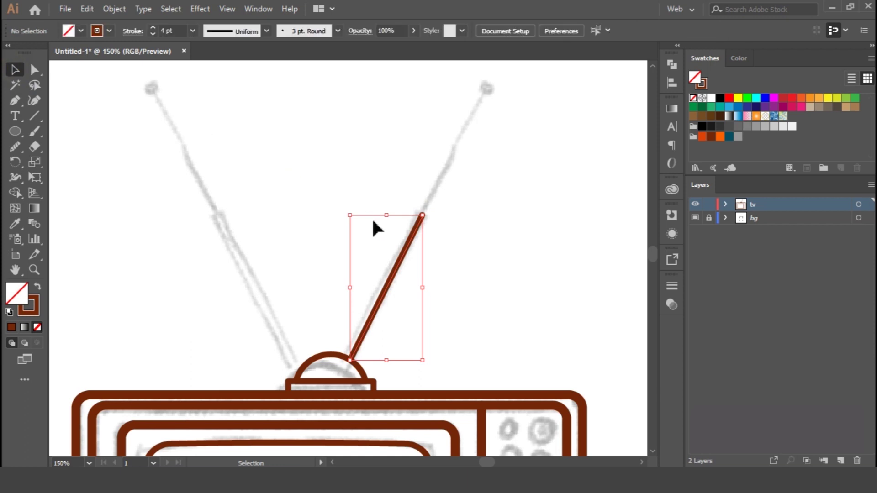
pyautogui.moveTo(371, 216); pyautogui.dragTo(414, 273)
pyautogui.click(153, 27)
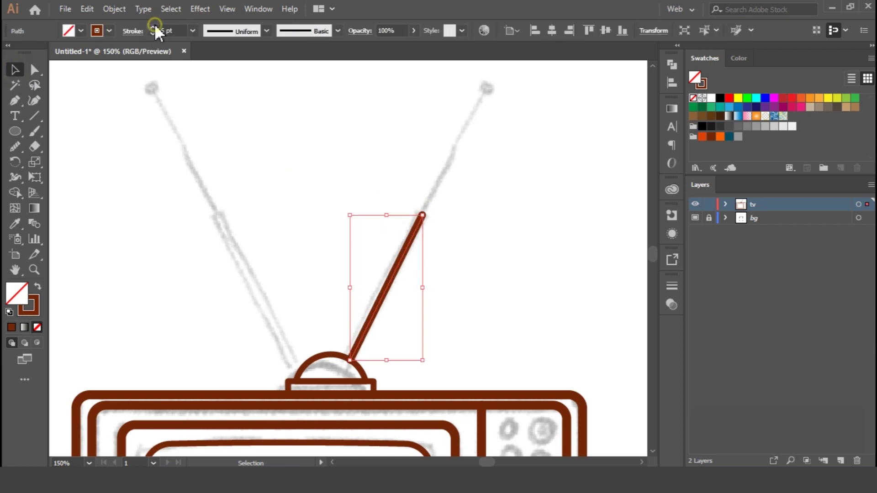
pyautogui.click(153, 27)
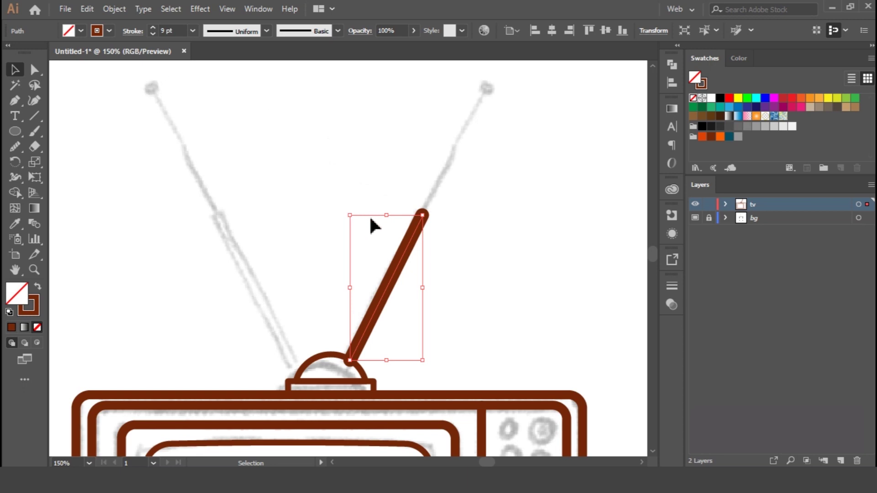
# Duplicate the rod up to the antenna tip, line it up, and give it a 5 pt stroke.
pyautogui.moveTo(405, 249); pyautogui.dragTo(461, 139)
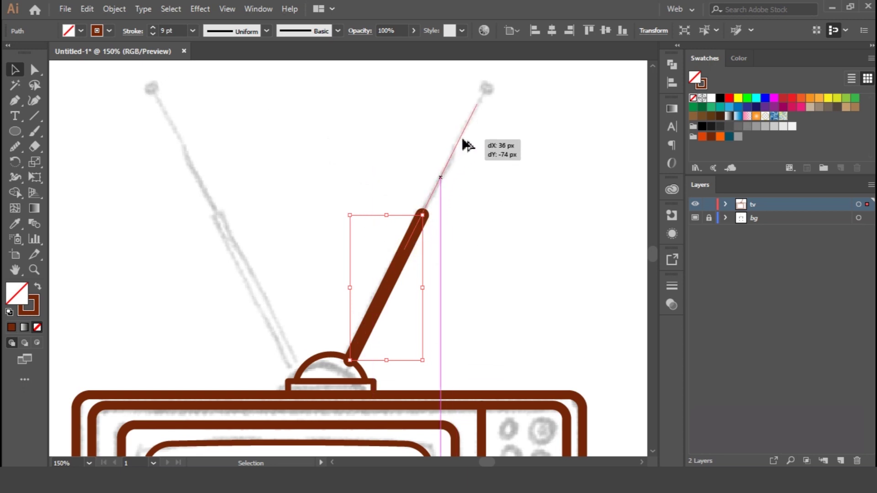
pyautogui.moveTo(461, 139); pyautogui.dragTo(458, 142)
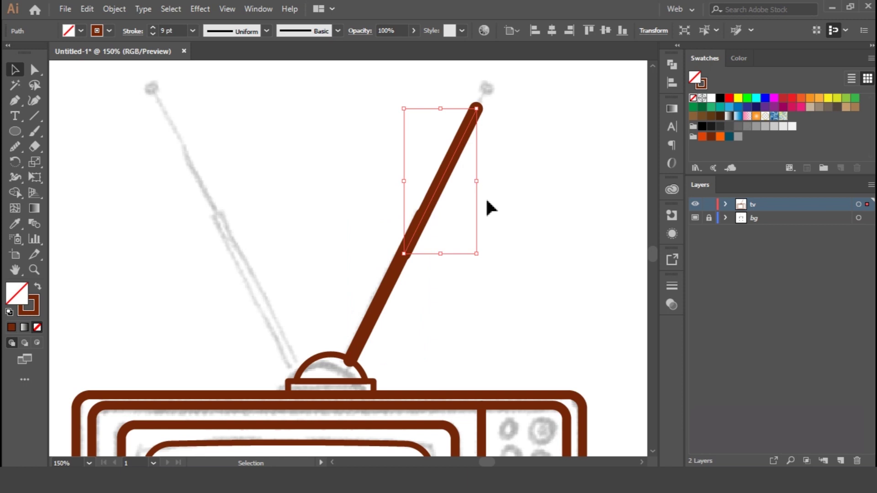
pyautogui.press('Left')
pyautogui.press('Left')
pyautogui.click(153, 33)
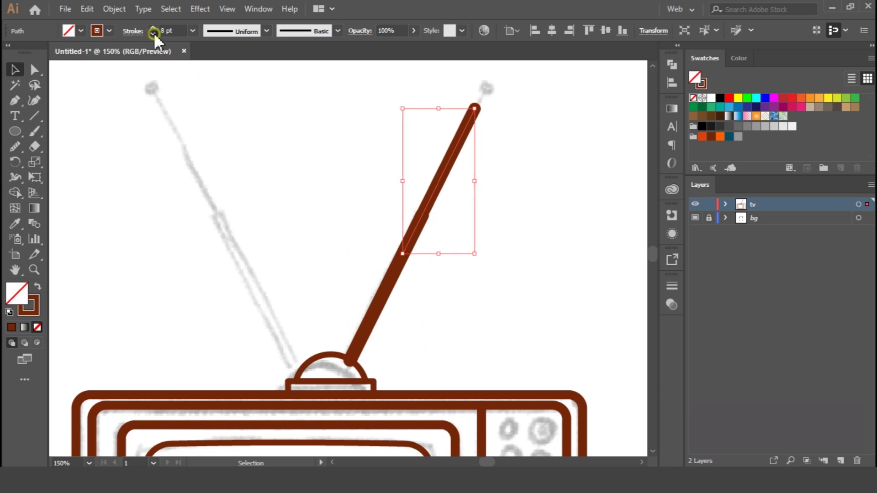
pyautogui.click(154, 33)
pyautogui.click(154, 33)
pyautogui.click(153, 28)
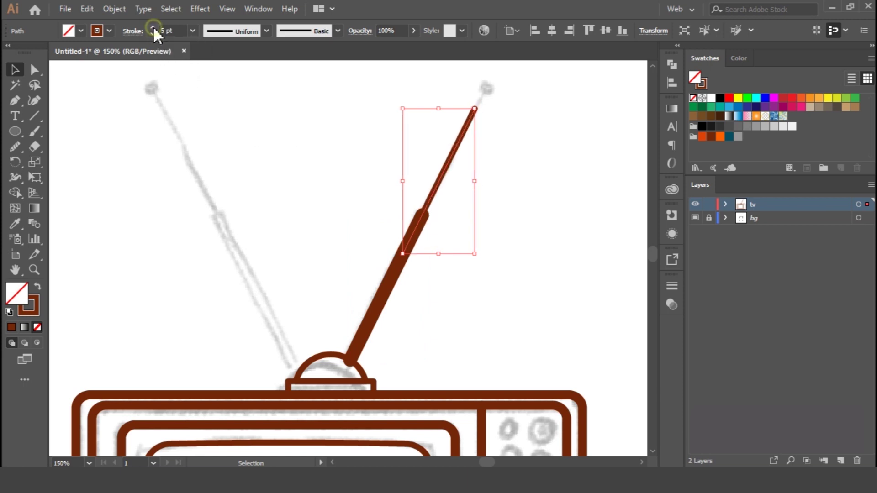
pyautogui.click(348, 180)
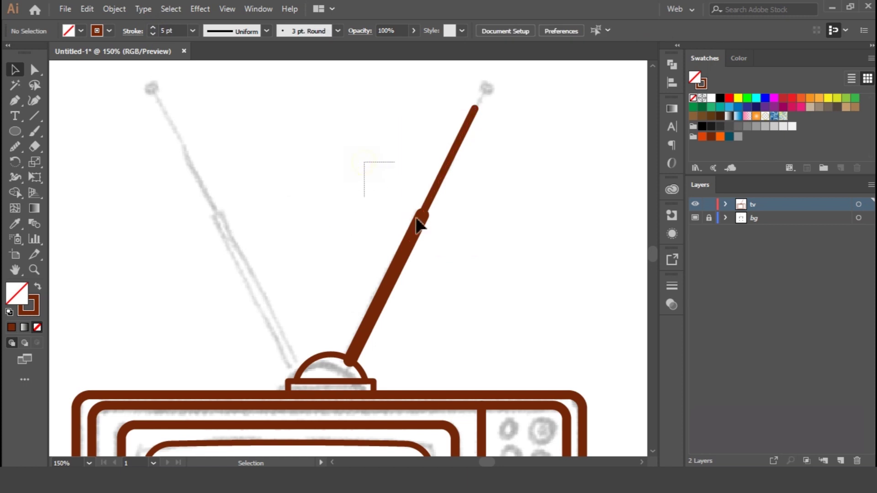
pyautogui.moveTo(364, 163); pyautogui.dragTo(450, 250)
# Expand the antenna strokes into shapes, swap fill and stroke, and merge the sections with Shape Builder.
pyautogui.click(112, 9)
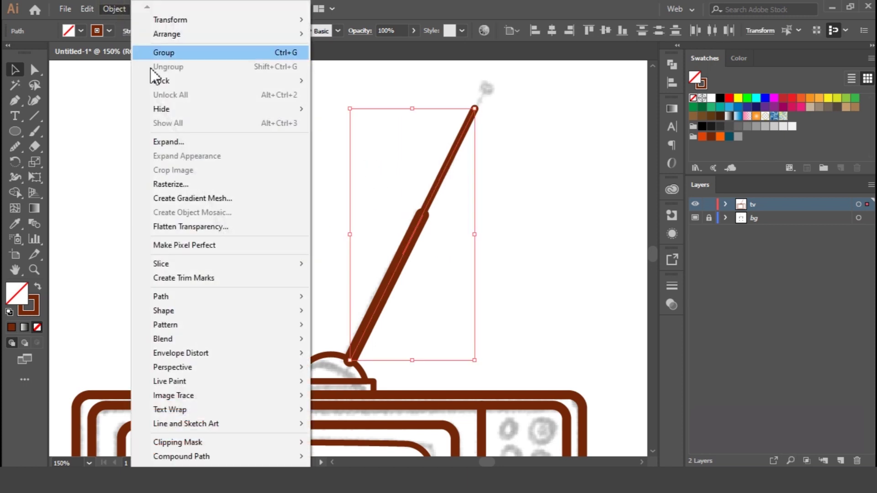
pyautogui.click(185, 140)
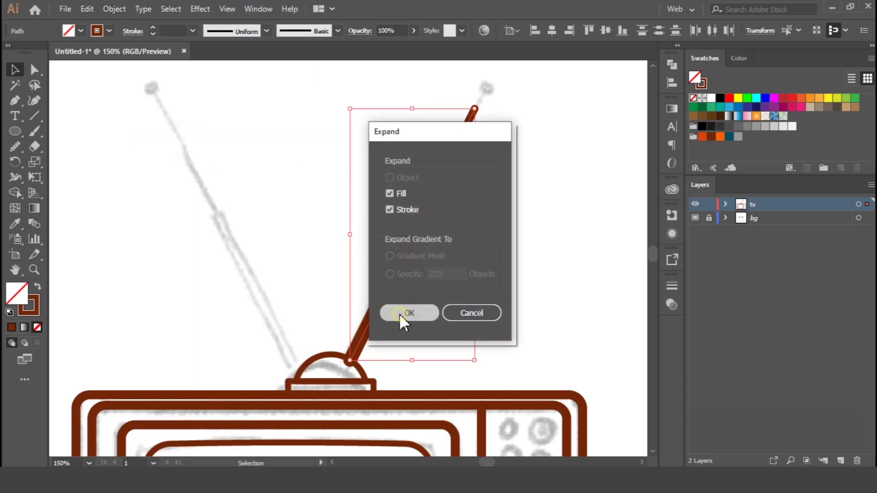
pyautogui.click(399, 313)
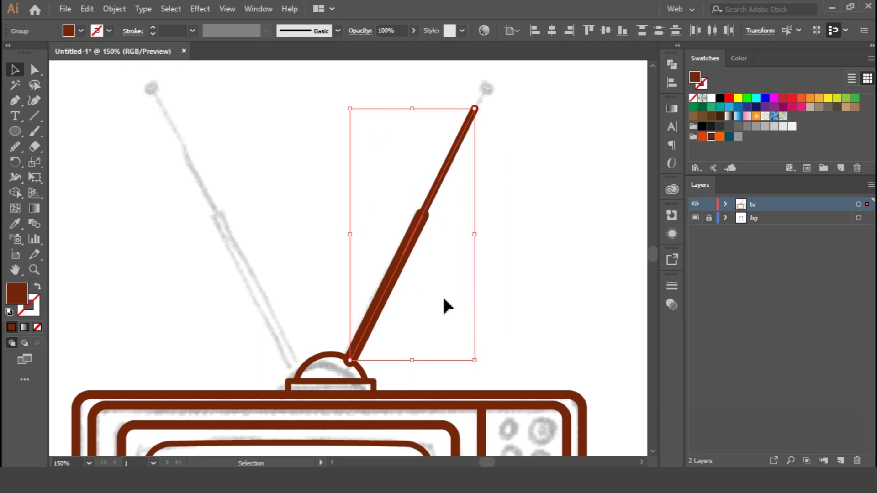
pyautogui.click(38, 290)
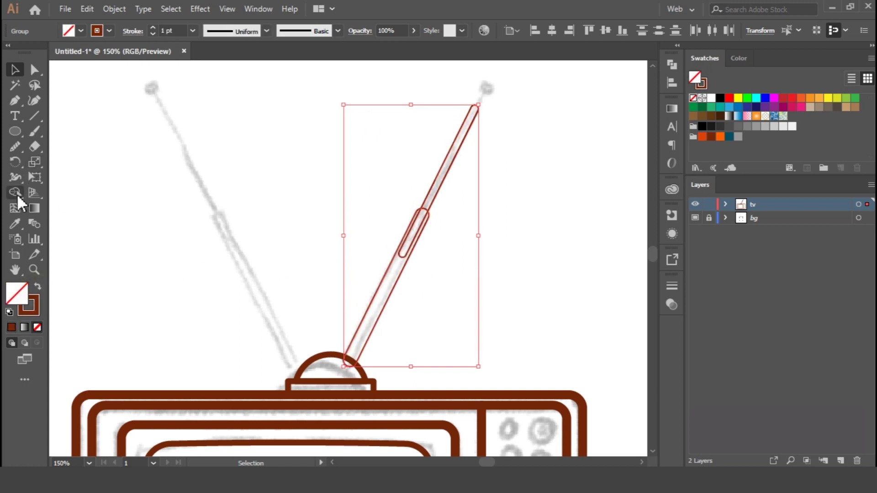
pyautogui.click(19, 192)
pyautogui.moveTo(401, 258); pyautogui.dragTo(397, 279)
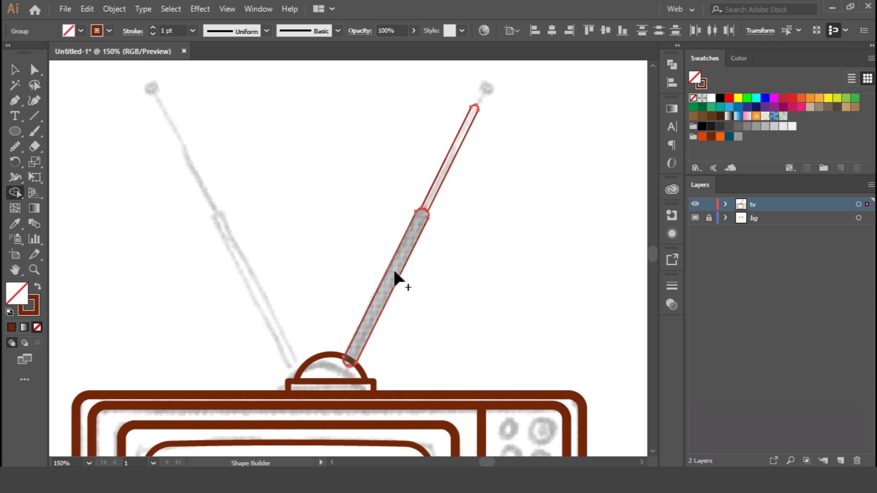
# Set the merged right antenna's outline to a 3 pt stroke weight.
pyautogui.click(14, 70)
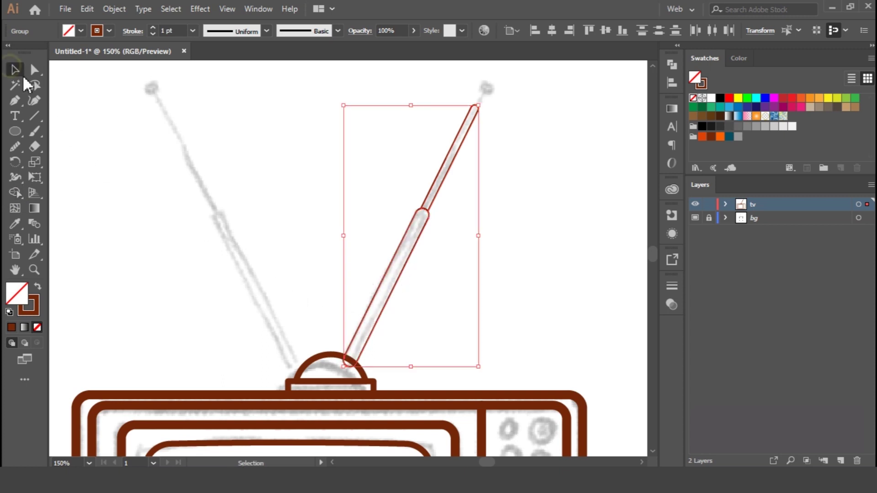
pyautogui.click(300, 201)
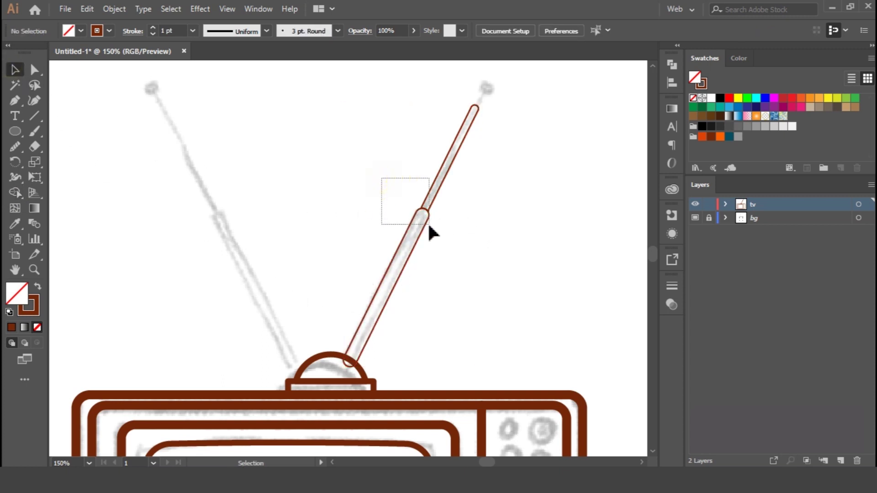
pyautogui.moveTo(382, 178); pyautogui.dragTo(430, 226)
pyautogui.click(153, 28)
pyautogui.click(153, 28)
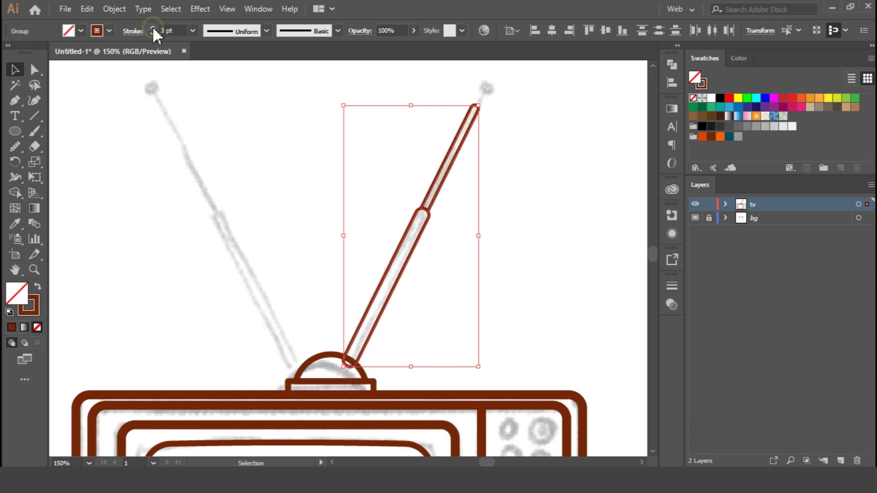
pyautogui.click(278, 184)
pyautogui.moveTo(454, 241)
pyautogui.mouseDown()
pyautogui.moveTo(396, 183)
pyautogui.moveTo(372, 317)
pyautogui.mouseUp()
# Delete the stray copy of the upper antenna segment near the tip.
pyautogui.click(14, 133)
pyautogui.click(15, 70)
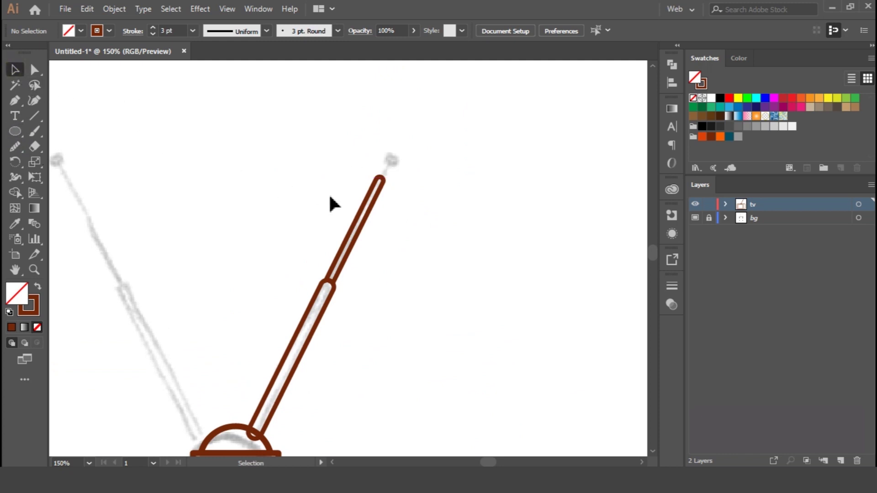
pyautogui.click(365, 209)
pyautogui.scroll(3, 416, 201)
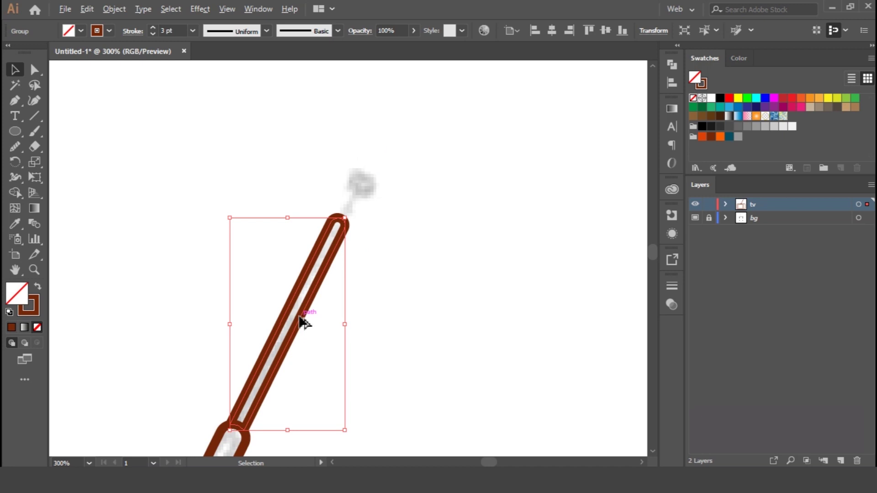
pyautogui.moveTo(305, 322); pyautogui.dragTo(317, 298)
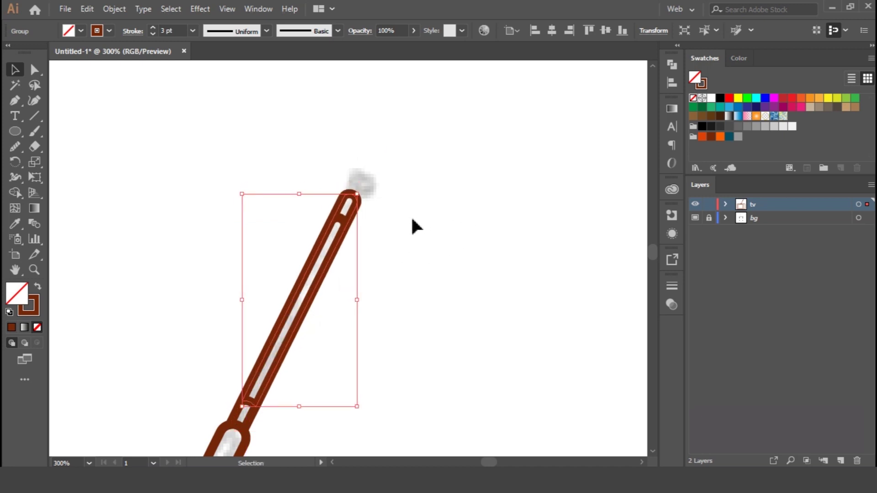
pyautogui.press('Delete')
# Draw a small circle at the antenna tip and use Shape Builder to remove the line inside it.
pyautogui.click(15, 131)
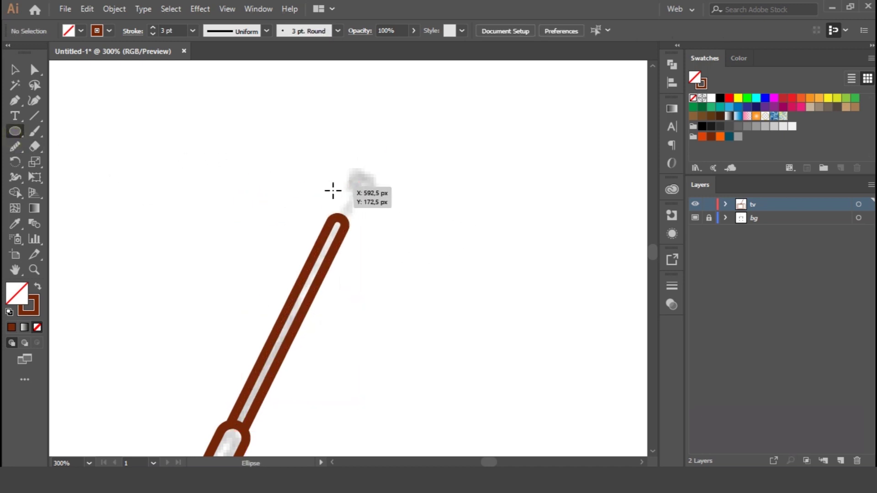
pyautogui.moveTo(318, 196); pyautogui.dragTo(357, 218)
pyautogui.press('Down')
pyautogui.press('Down')
pyautogui.press('Down')
pyautogui.click(15, 69)
pyautogui.moveTo(313, 205); pyautogui.dragTo(274, 283)
pyautogui.click(15, 192)
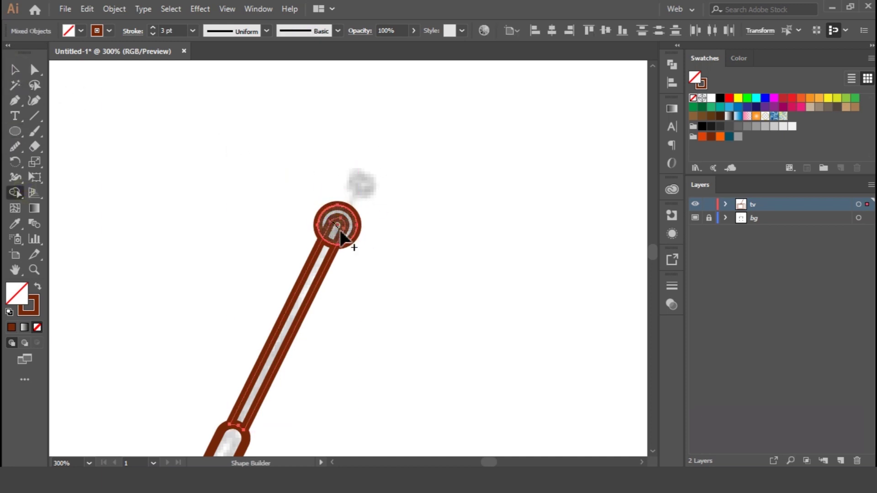
pyautogui.keyDown('alt'); pyautogui.click(334, 228); pyautogui.keyUp('alt')
pyautogui.click(15, 69)
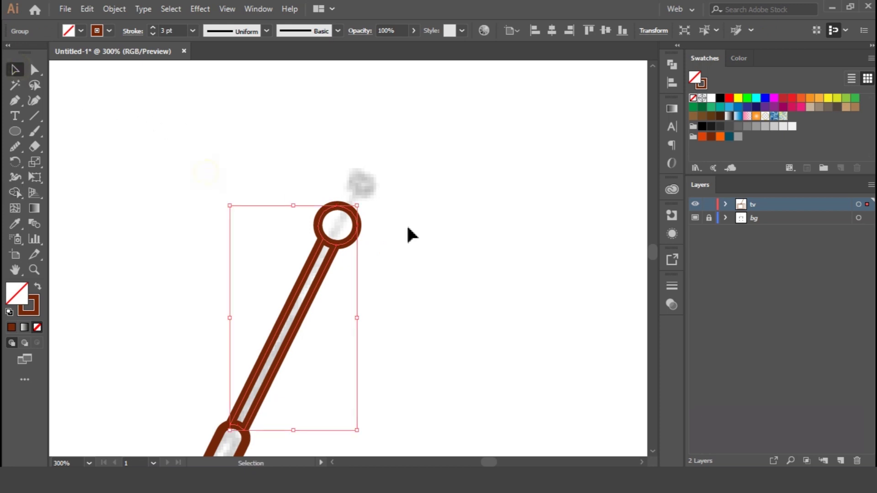
pyautogui.click(502, 305)
pyautogui.hotkey('ctrl', '0')
pyautogui.hotkey('ctrl', '1')
pyautogui.scroll(3, 424, 297)
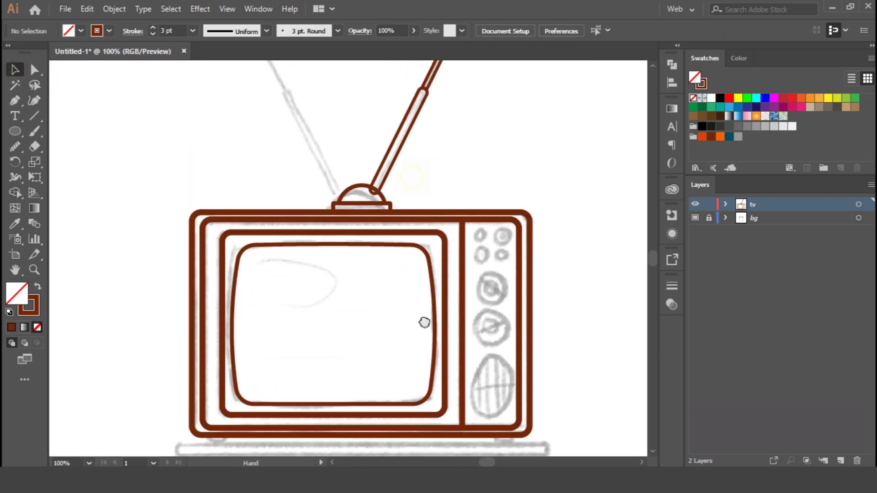
# Copy the right antenna and paste a copy in front of it.
pyautogui.scroll(4, 406, 338)
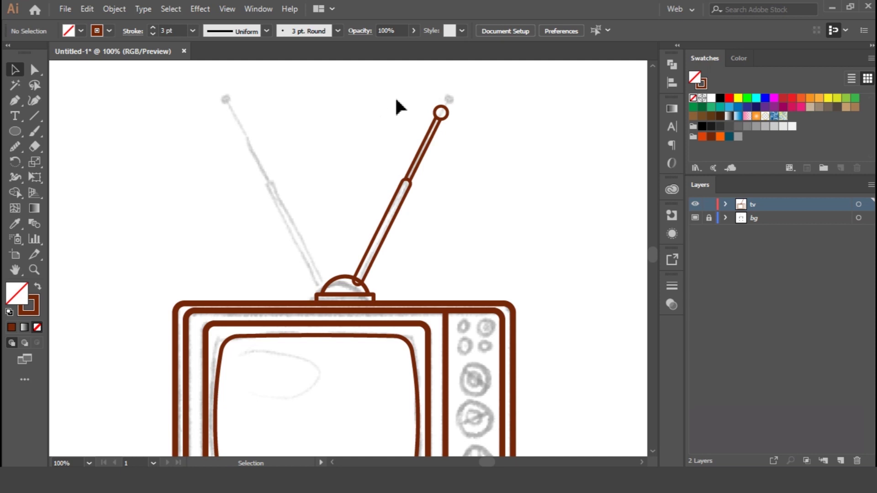
pyautogui.moveTo(481, 170); pyautogui.dragTo(510, 209)
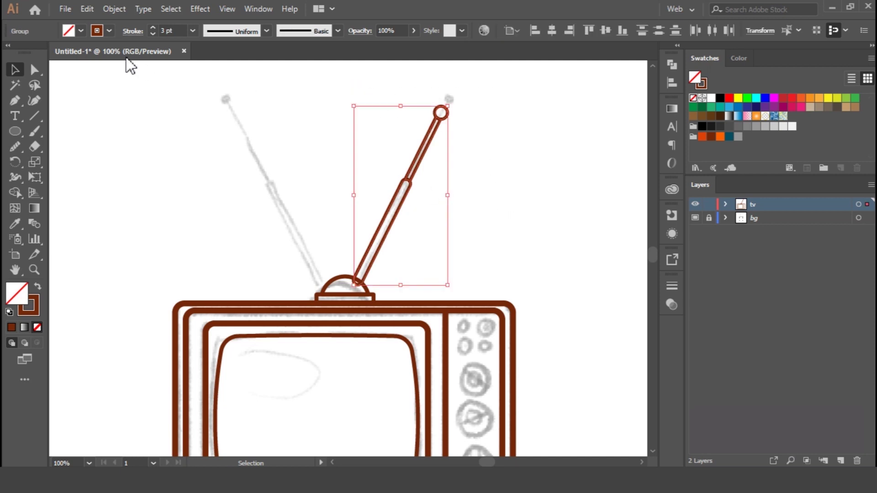
pyautogui.click(87, 9)
pyautogui.click(114, 71)
pyautogui.click(86, 9)
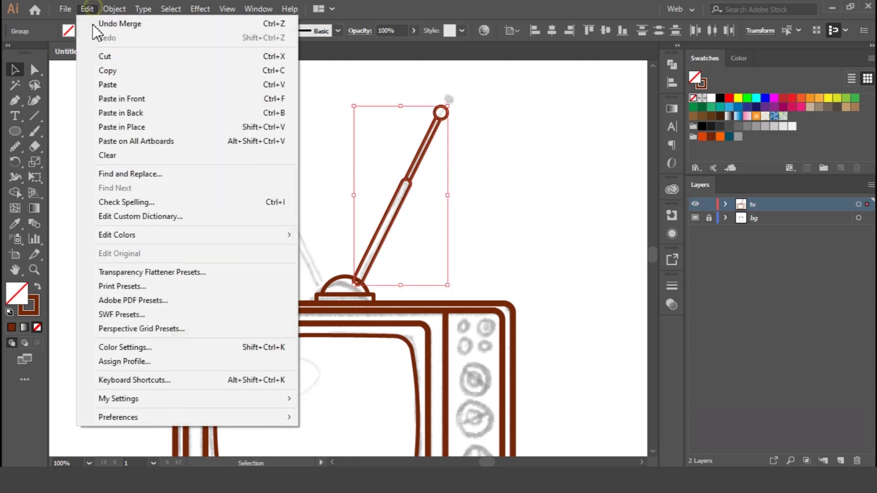
pyautogui.click(135, 100)
# Reflect the antenna copy vertically and move it to the left side of the dome.
pyautogui.rightClick(401, 183)
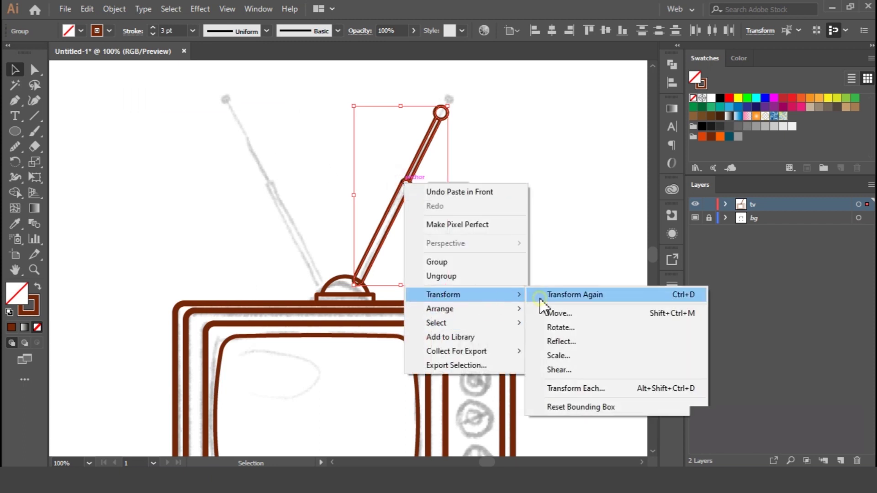
pyautogui.click(534, 296)
pyautogui.rightClick(439, 113)
pyautogui.moveTo(478, 223)
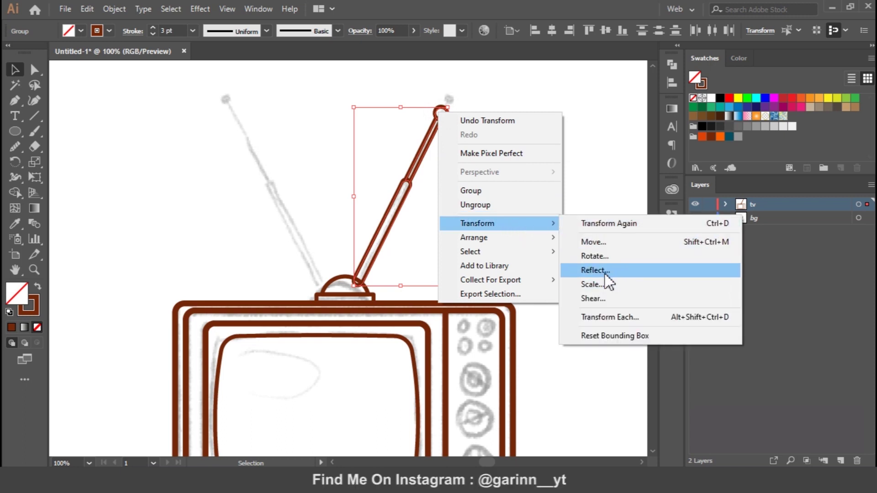
pyautogui.click(603, 271)
pyautogui.click(561, 321)
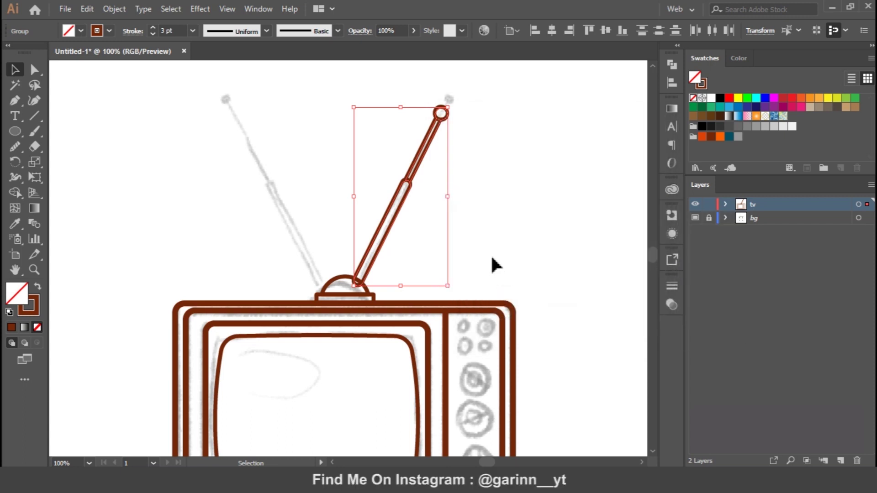
pyautogui.moveTo(415, 233); pyautogui.dragTo(303, 229)
# Centre both antennas horizontally using the Align options.
pyautogui.hotkey('ctrl', '+')
pyautogui.moveTo(516, 107); pyautogui.dragTo(603, 291)
pyautogui.click(671, 63)
pyautogui.click(671, 82)
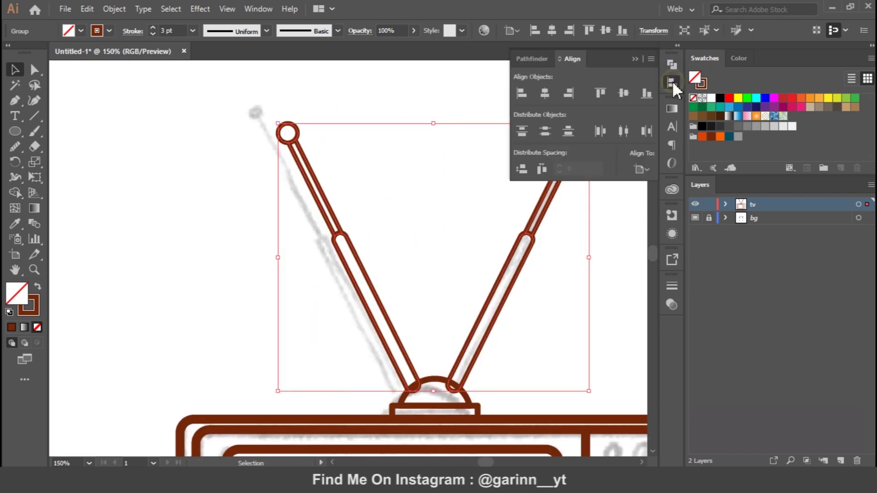
pyautogui.click(542, 92)
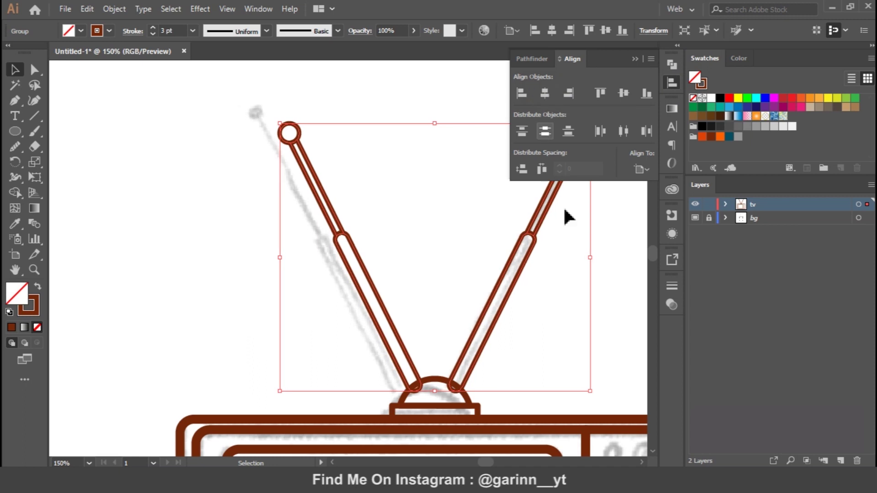
pyautogui.click(581, 283)
pyautogui.click(668, 86)
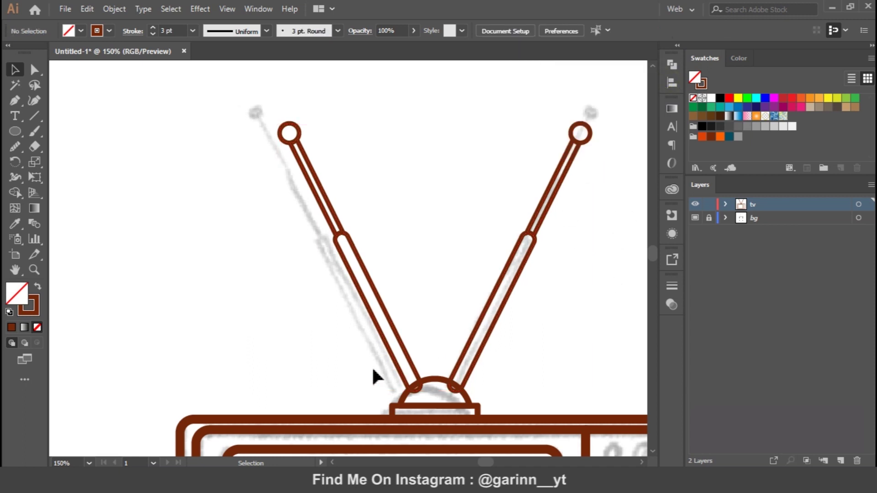
pyautogui.moveTo(354, 350)
pyautogui.mouseDown()
pyautogui.moveTo(485, 391)
pyautogui.moveTo(493, 402)
pyautogui.mouseUp()
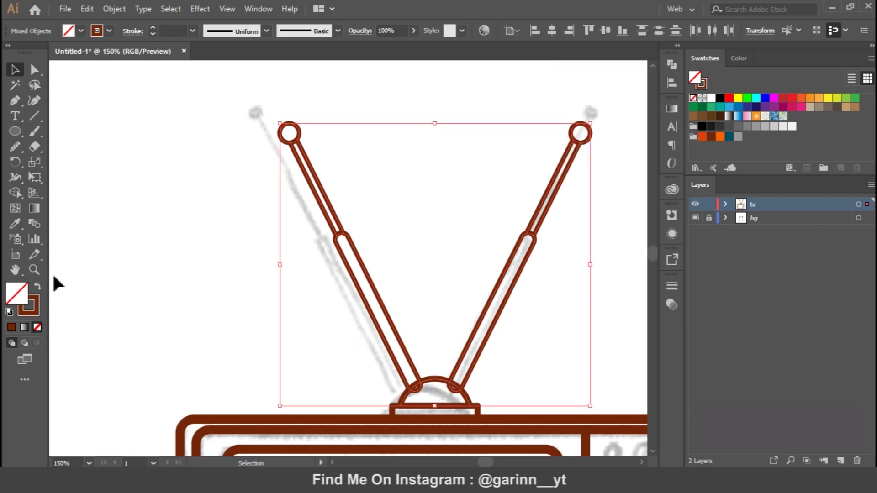
# Merge the dome base with both antenna ends into one outline using Shape Builder.
pyautogui.click(15, 192)
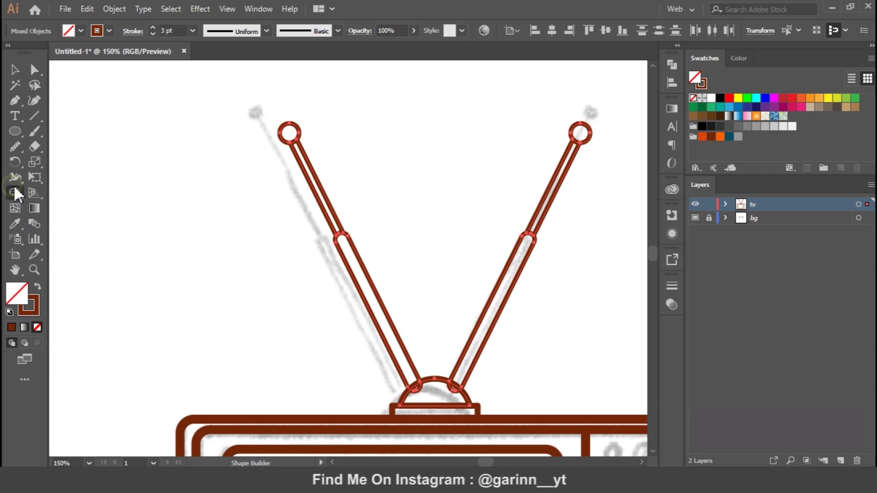
pyautogui.click(424, 402)
pyautogui.click(15, 69)
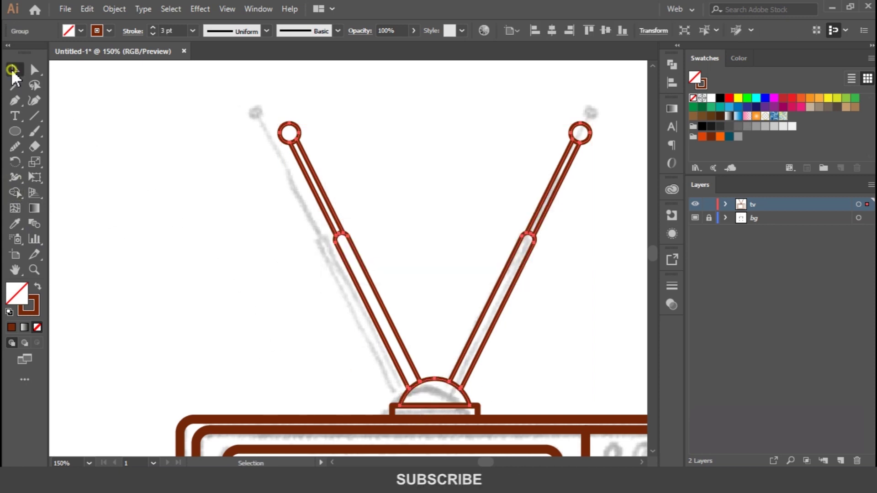
pyautogui.click(289, 298)
pyautogui.moveTo(541, 384); pyautogui.dragTo(462, 291)
pyautogui.hotkey('ctrl', '-')
pyautogui.hotkey('ctrl', '-')
pyautogui.hotkey('ctrl', '=')
pyautogui.hotkey('ctrl', '=')
pyautogui.scroll(-2, 381, 293)
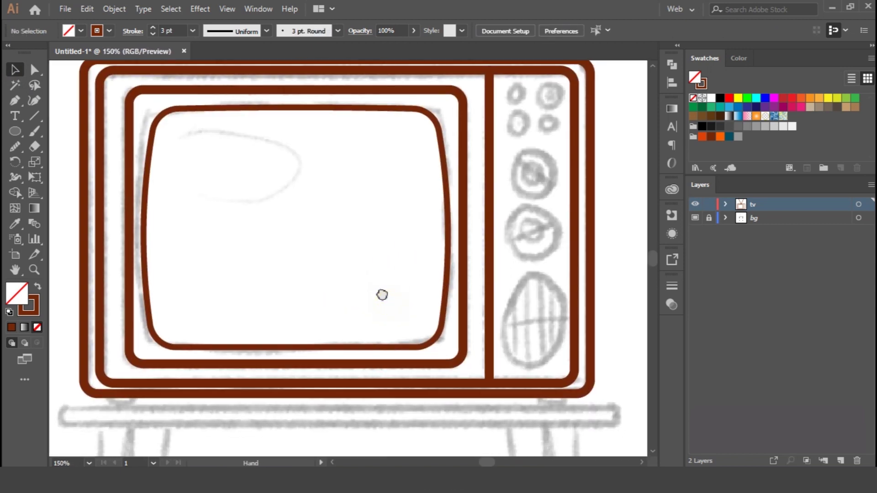
# Draw a small leg rectangle under the TV's left corner with a 5 pt outline.
pyautogui.click(14, 132)
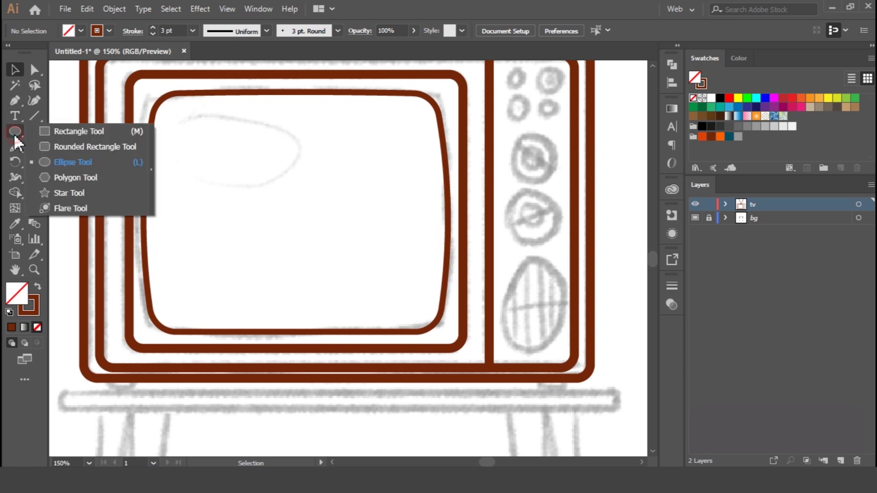
pyautogui.click(81, 132)
pyautogui.moveTo(125, 378); pyautogui.dragTo(144, 405)
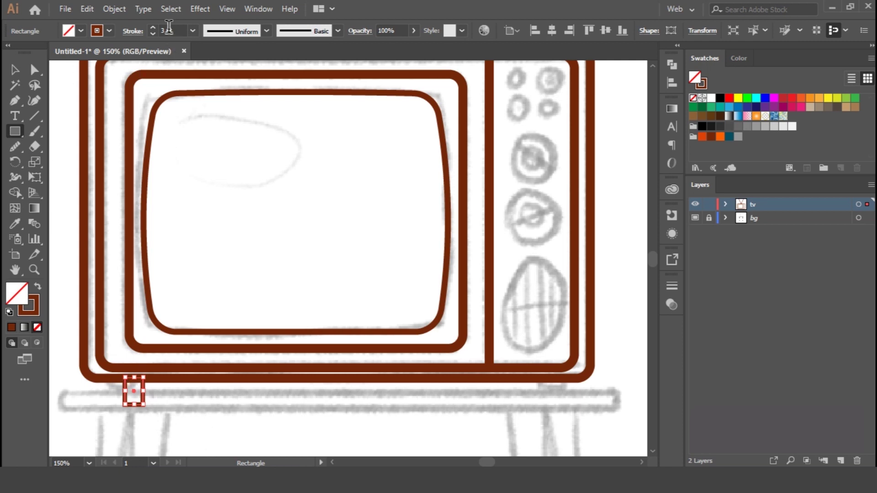
pyautogui.click(152, 27)
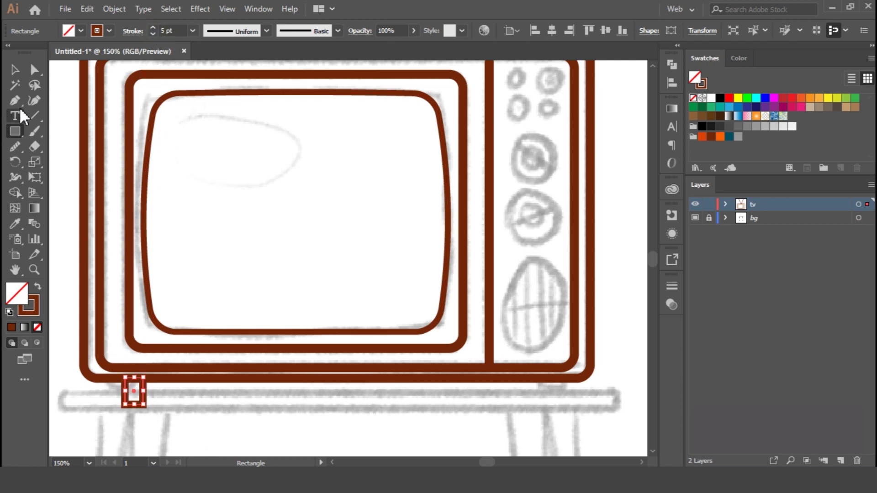
# Round the leg's bottom corners and adjust its width.
pyautogui.click(14, 69)
pyautogui.hotkey('ctrl', '=')
pyautogui.hotkey('ctrl', '=')
pyautogui.hotkey('ctrl', '=')
pyautogui.hotkey('ctrl', '=')
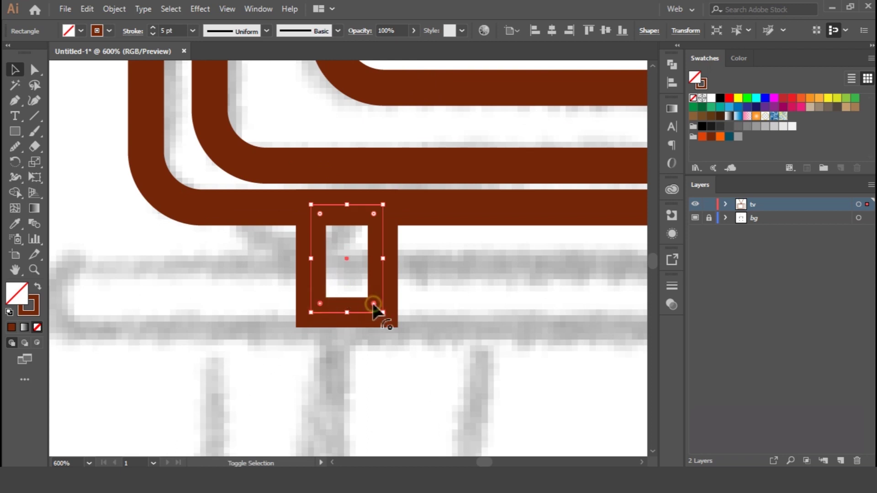
pyautogui.moveTo(374, 304); pyautogui.dragTo(362, 290)
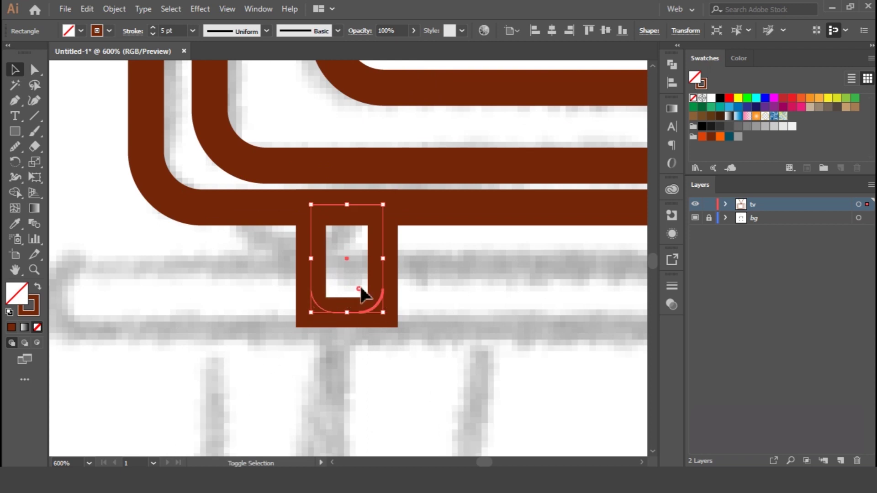
pyautogui.click(472, 340)
pyautogui.moveTo(389, 297); pyautogui.dragTo(389, 296)
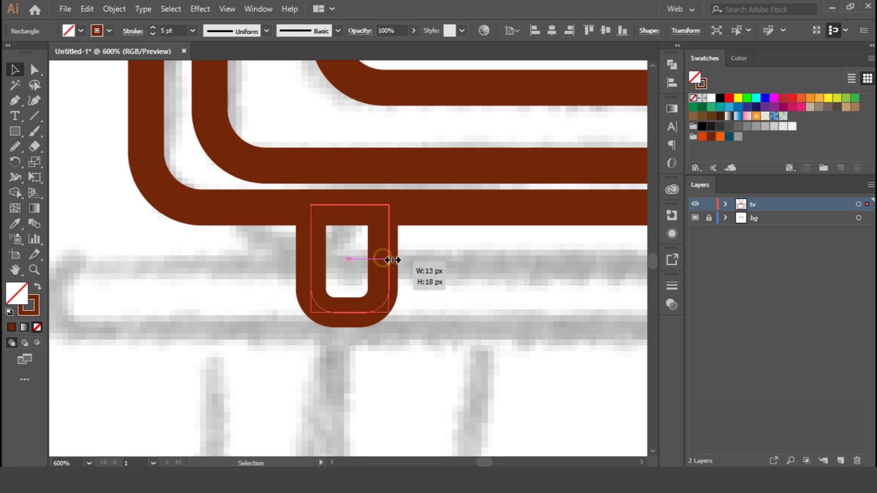
pyautogui.moveTo(383, 256); pyautogui.dragTo(406, 255)
pyautogui.click(512, 356)
pyautogui.hotkey('ctrl', '1')
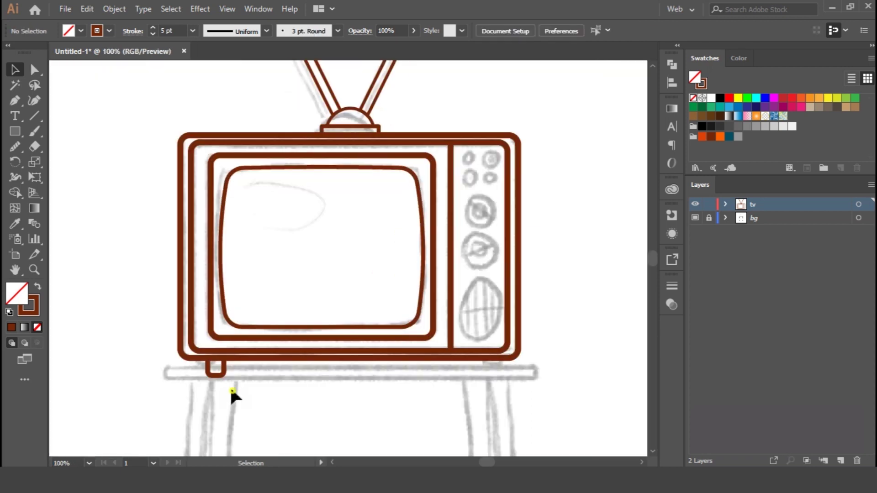
# Duplicate the leg under the right corner, group both legs, and centre them horizontally.
pyautogui.moveTo(205, 368); pyautogui.dragTo(270, 378)
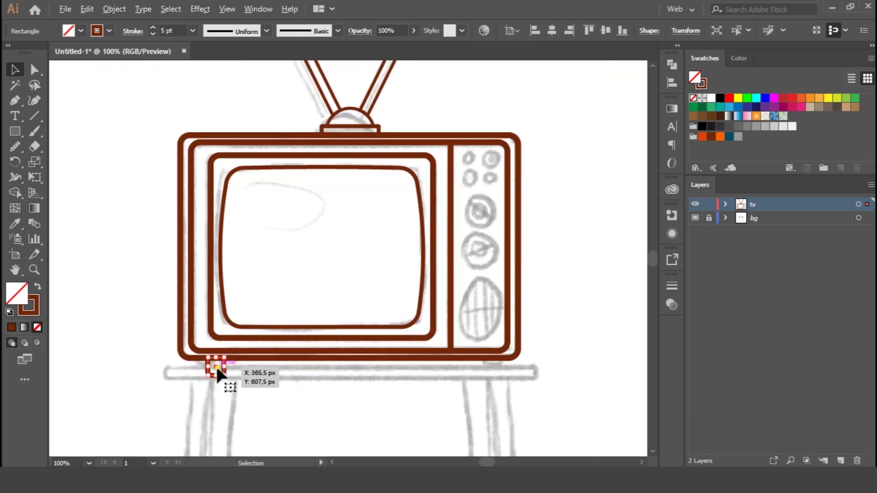
pyautogui.moveTo(269, 378); pyautogui.dragTo(493, 370)
pyautogui.keyDown('shift'); pyautogui.click(224, 369); pyautogui.keyUp('shift')
pyautogui.hotkey('ctrl', 'g')
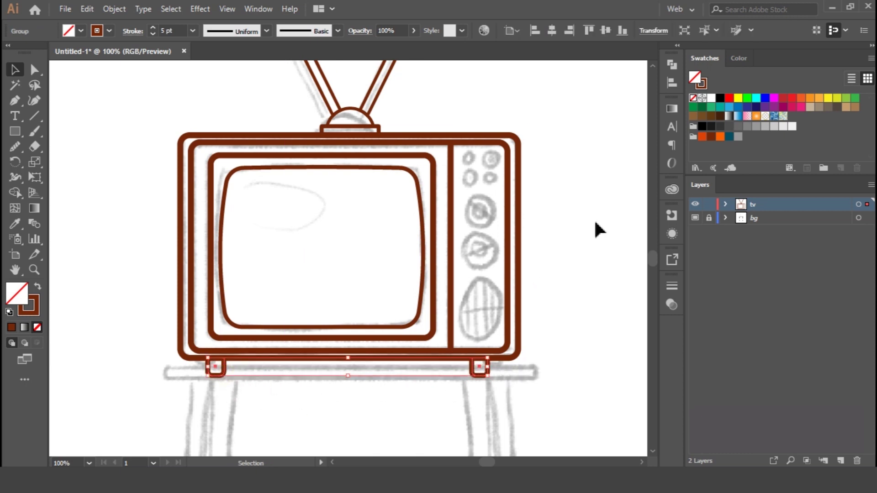
pyautogui.click(671, 83)
pyautogui.click(544, 93)
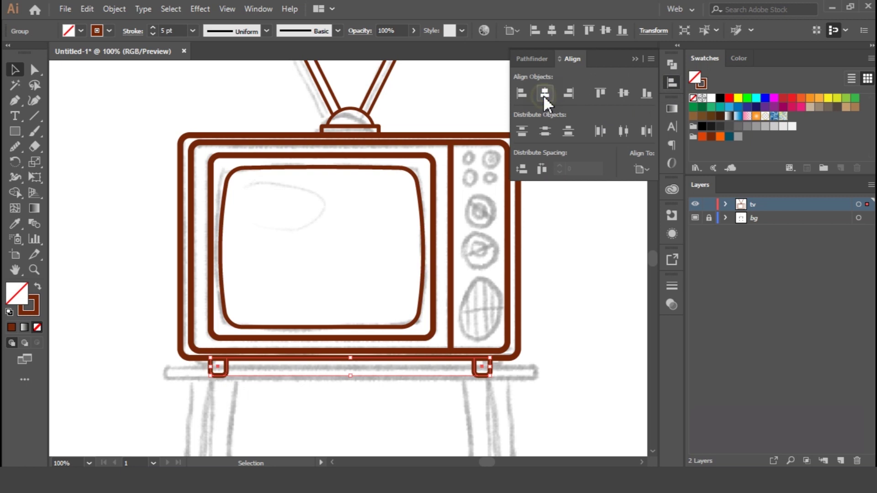
pyautogui.click(669, 84)
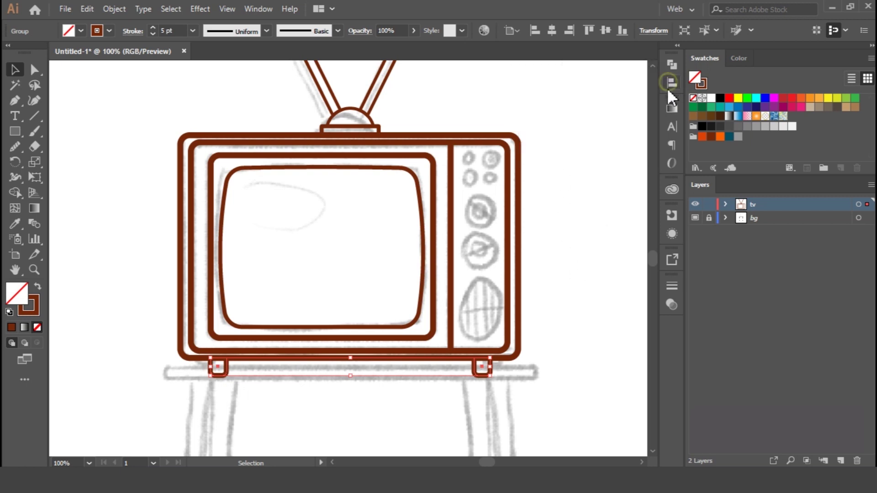
pyautogui.click(601, 284)
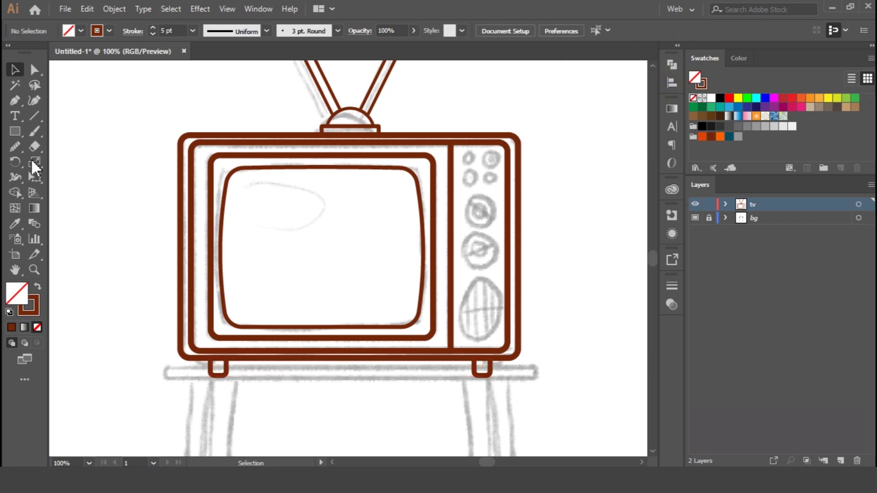
# Draw a small circle over the top-left knob sketch and copy it into a two-by-two grid.
pyautogui.moveTo(21, 137); pyautogui.dragTo(80, 162)
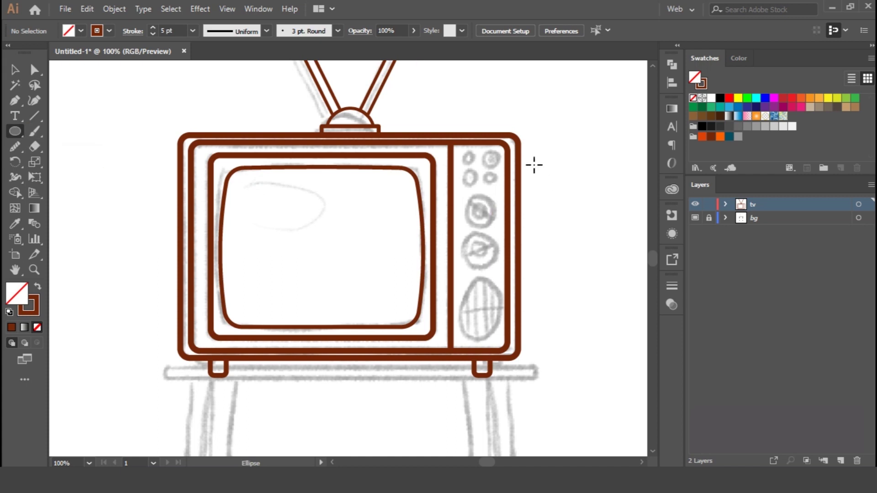
pyautogui.scroll(2, 534, 165)
pyautogui.moveTo(532, 164)
pyautogui.mouseDown()
pyautogui.moveTo(332, 279)
pyautogui.moveTo(279, 276)
pyautogui.mouseUp()
pyautogui.moveTo(318, 178); pyautogui.dragTo(339, 199)
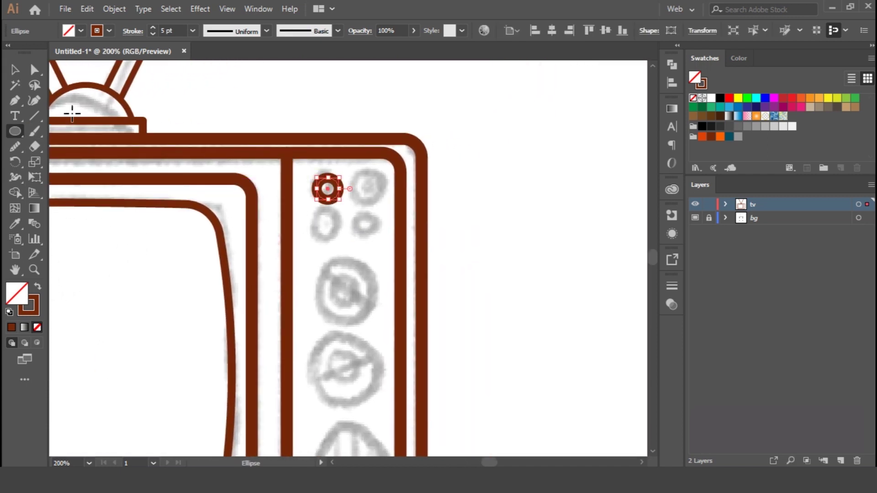
pyautogui.click(14, 69)
pyautogui.moveTo(332, 193); pyautogui.dragTo(368, 192)
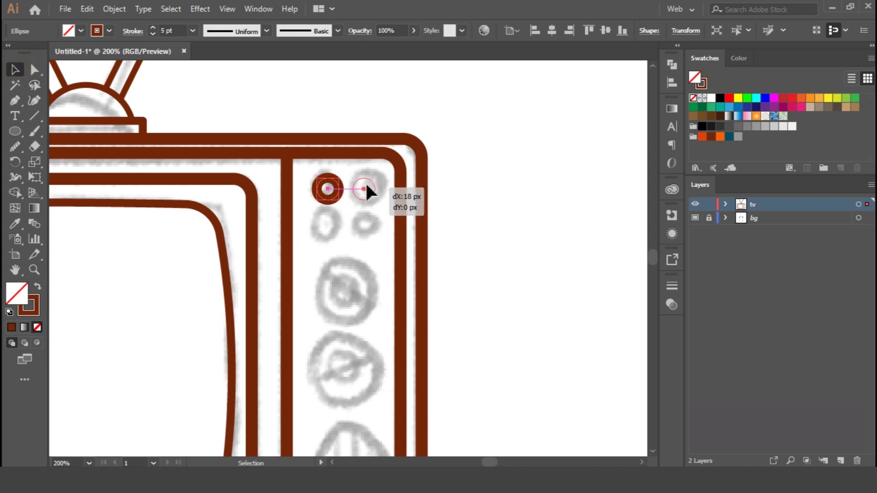
pyautogui.keyDown('shift'); pyautogui.click(328, 194); pyautogui.keyUp('shift')
pyautogui.moveTo(336, 196); pyautogui.dragTo(336, 232)
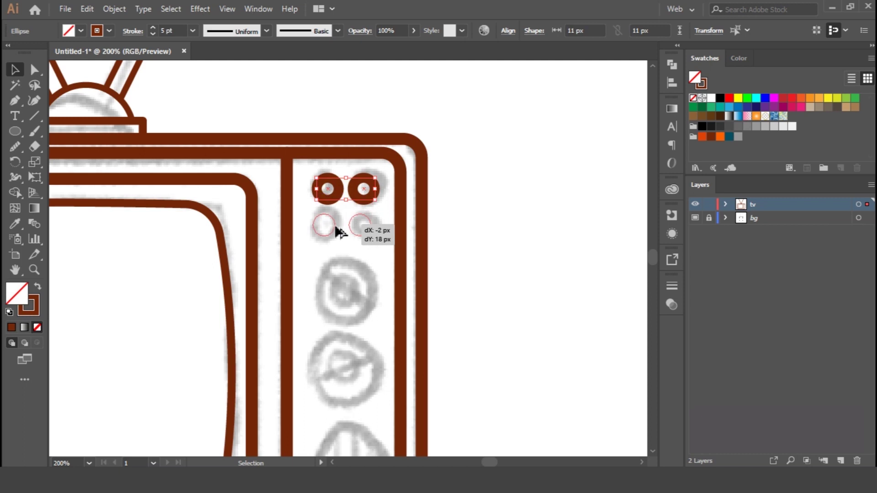
pyautogui.click(507, 215)
pyautogui.moveTo(493, 290); pyautogui.dragTo(471, 241)
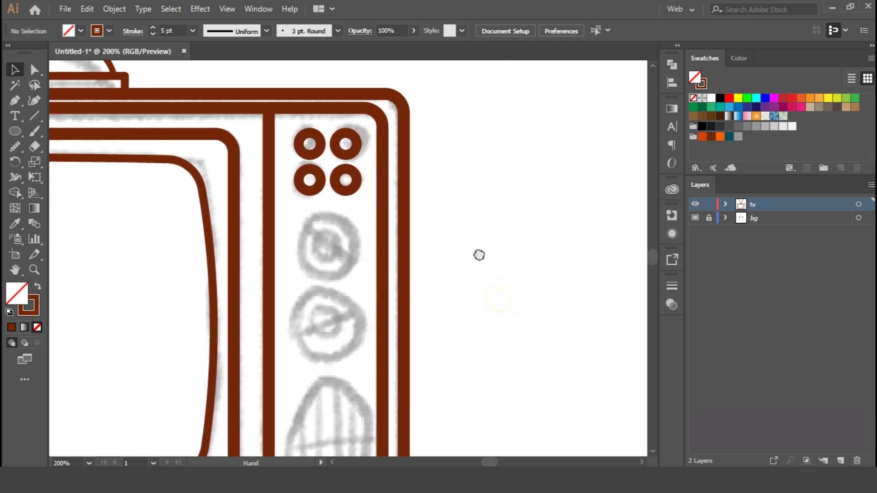
pyautogui.click(17, 132)
# Draw a large ring with a concentric inner circle crossed by a diagonal slash, trimming the slash's tail.
pyautogui.moveTo(459, 197); pyautogui.dragTo(527, 265)
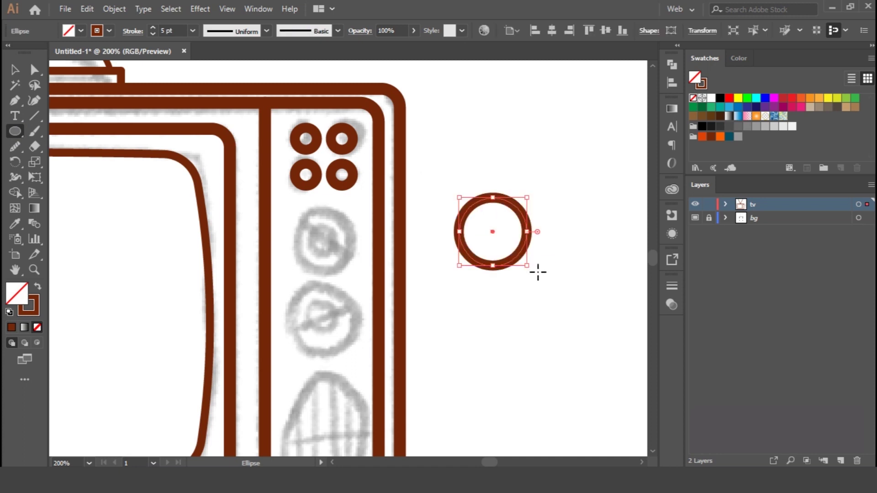
pyautogui.moveTo(493, 232); pyautogui.dragTo(513, 251)
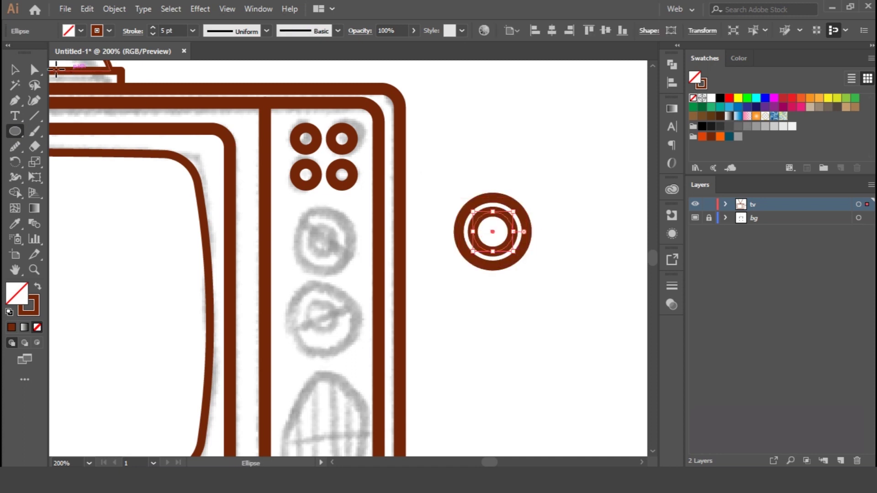
pyautogui.click(13, 101)
pyautogui.click(450, 182)
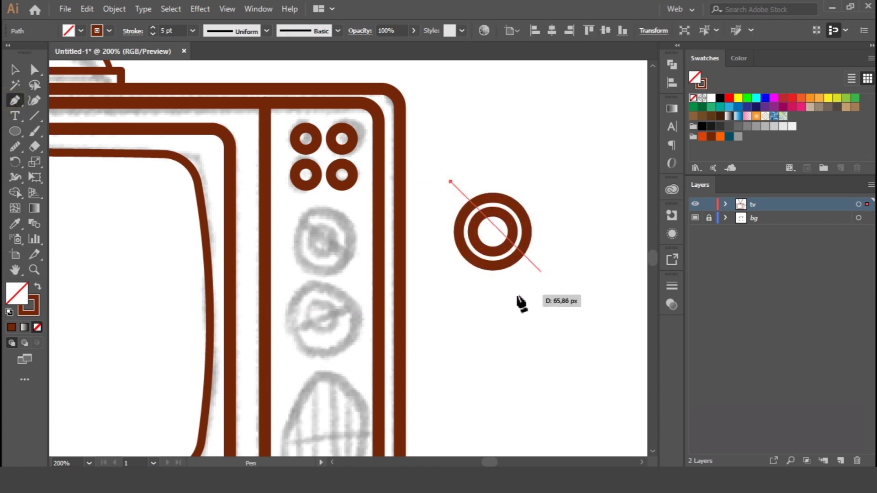
pyautogui.click(535, 284)
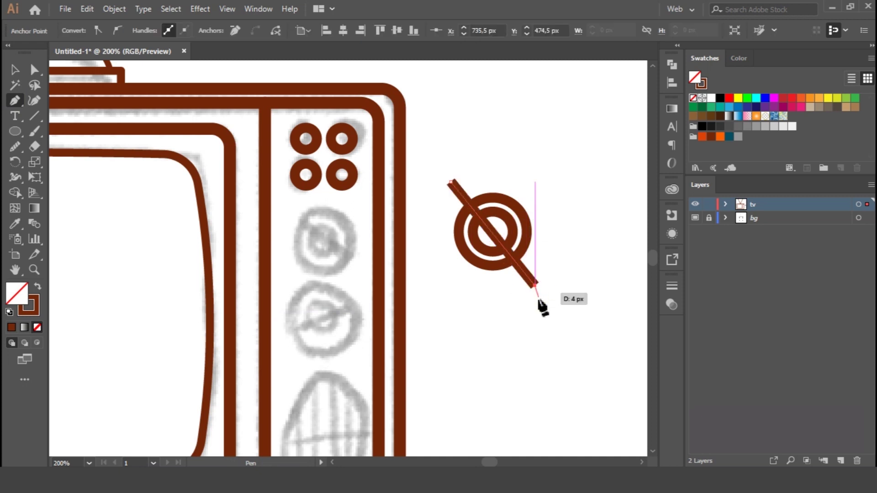
pyautogui.press('v')
pyautogui.moveTo(440, 156); pyautogui.dragTo(548, 288)
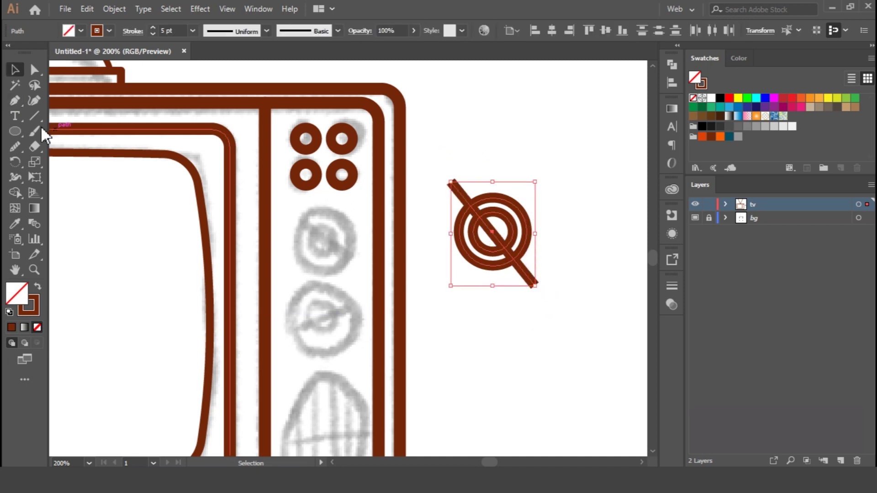
pyautogui.click(17, 192)
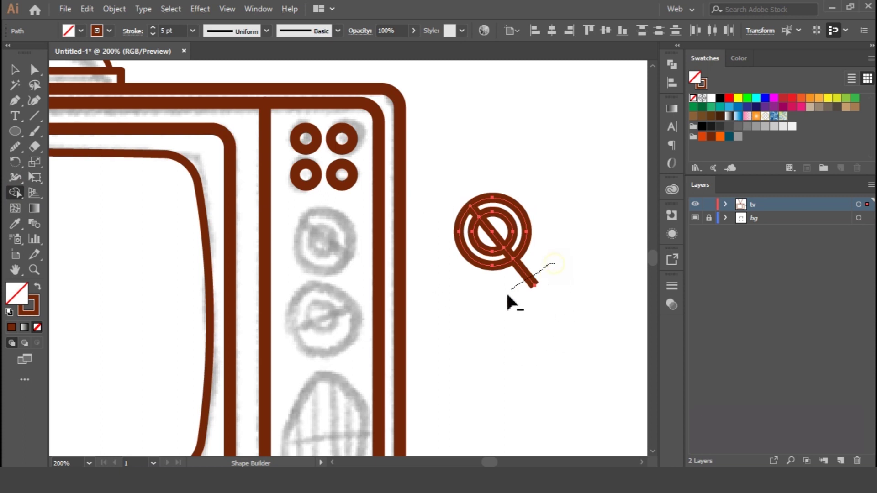
pyautogui.moveTo(510, 293); pyautogui.dragTo(503, 316)
# Place the slashed knob over the round knob sketch with 4 pt strokes.
pyautogui.click(15, 70)
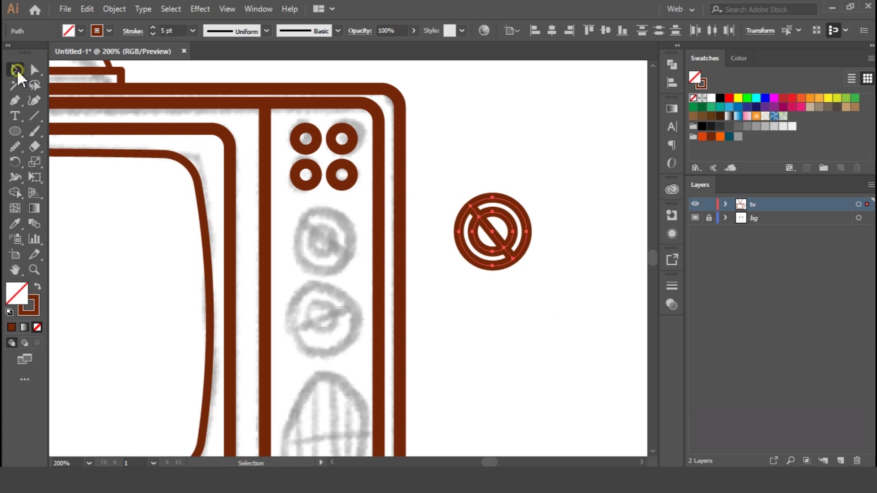
pyautogui.click(499, 162)
pyautogui.click(508, 254)
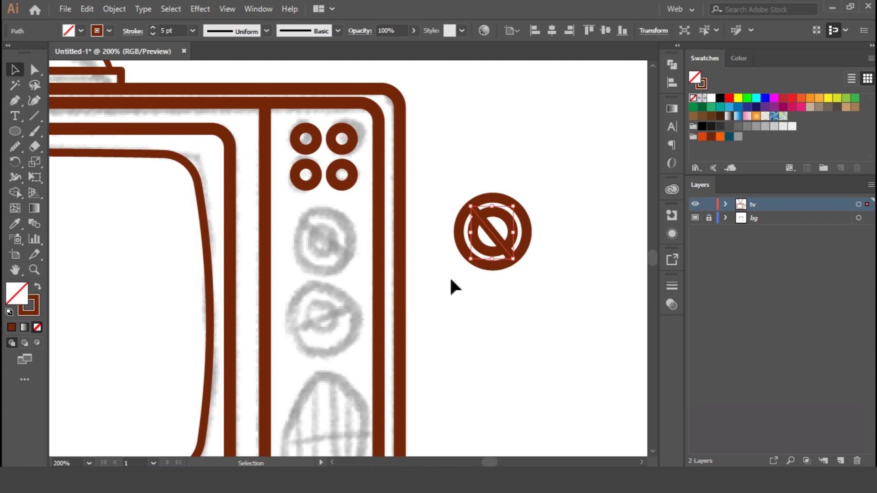
pyautogui.click(556, 304)
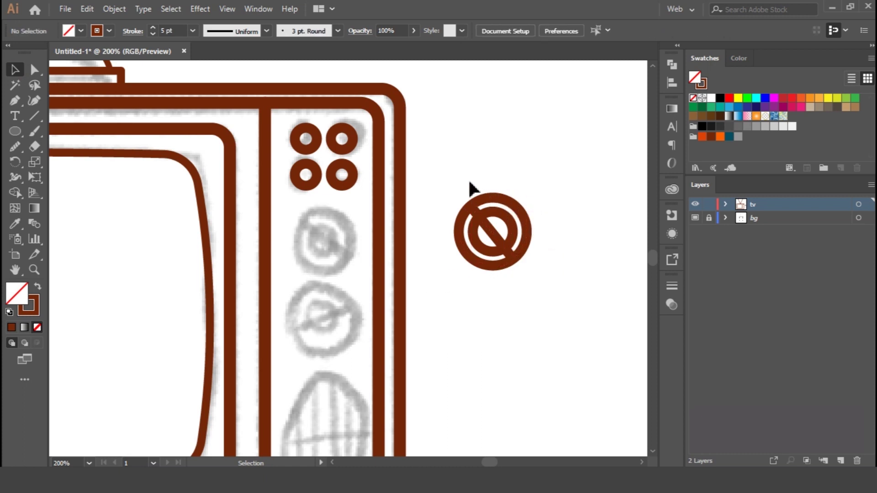
pyautogui.moveTo(523, 258)
pyautogui.mouseDown()
pyautogui.moveTo(524, 284)
pyautogui.moveTo(512, 259)
pyautogui.mouseUp()
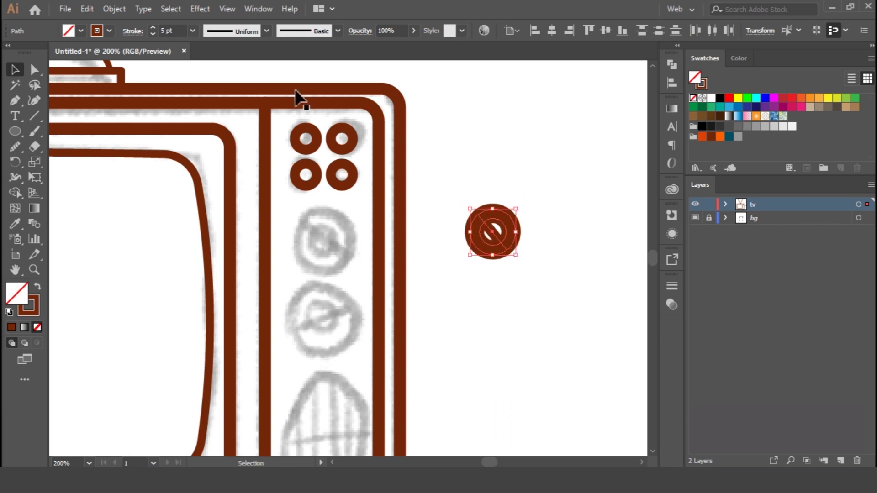
pyautogui.doubleClick(153, 34)
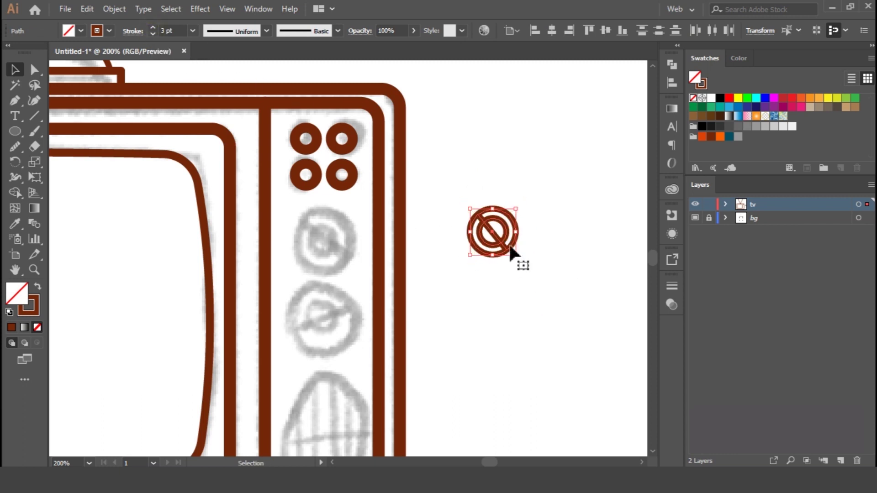
pyautogui.moveTo(495, 240); pyautogui.dragTo(296, 238)
pyautogui.moveTo(320, 240); pyautogui.dragTo(354, 273)
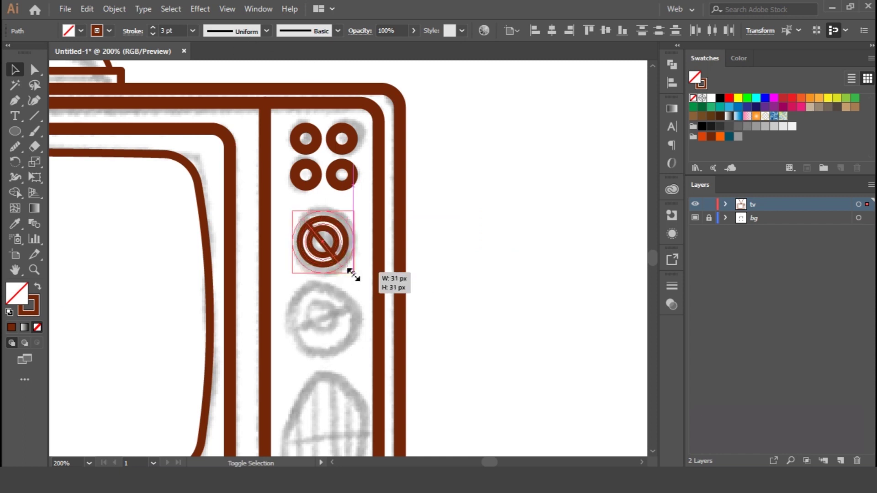
pyautogui.click(151, 27)
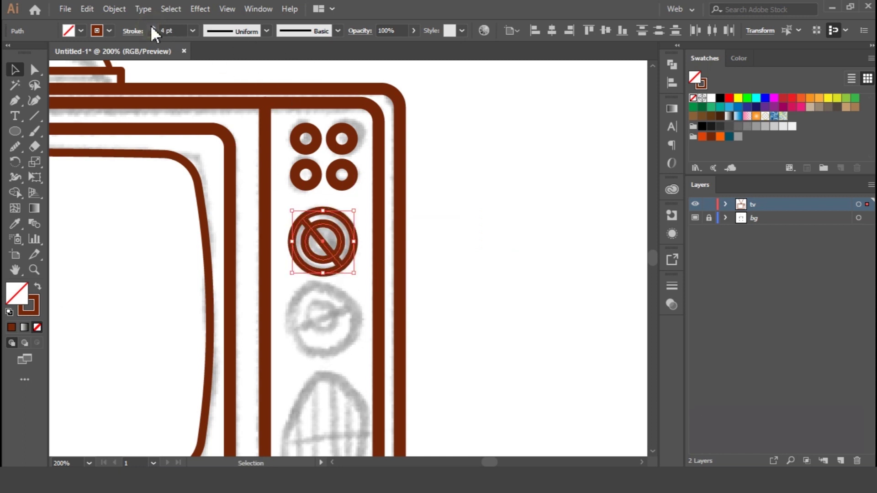
# Duplicate the knob below, rotate its slash, and draw an ellipse over the speaker sketch.
pyautogui.moveTo(328, 251); pyautogui.dragTo(327, 337)
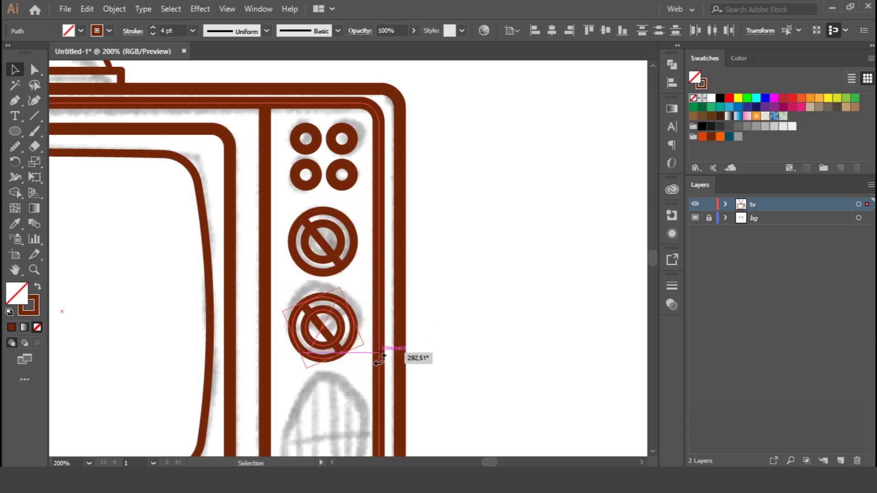
pyautogui.moveTo(360, 292); pyautogui.dragTo(377, 402)
pyautogui.click(501, 338)
pyautogui.scroll(-3, 505, 254)
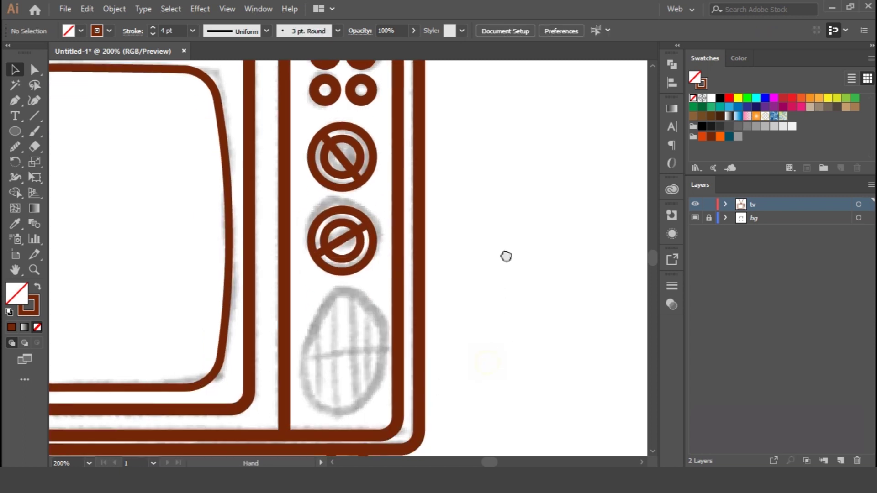
pyautogui.moveTo(307, 238); pyautogui.dragTo(383, 376)
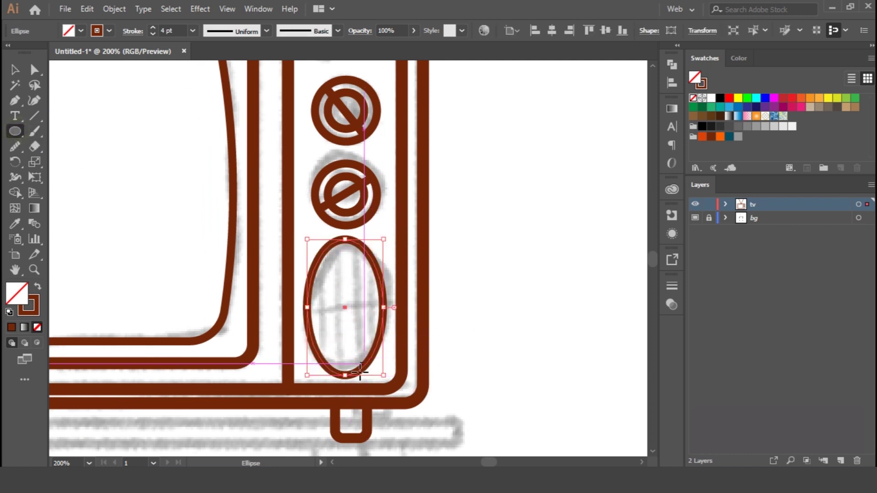
# Shorten the speaker ellipse slightly and draw a vertical line down its centre.
pyautogui.moveTo(345, 376); pyautogui.dragTo(345, 371)
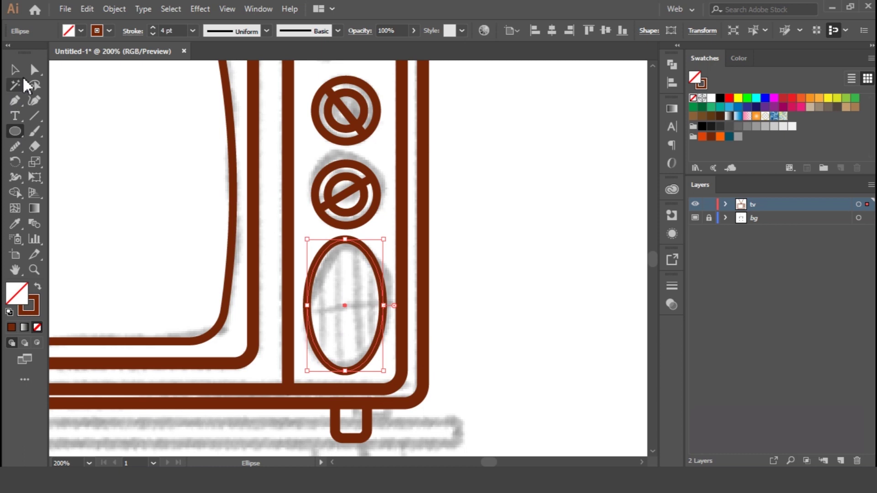
pyautogui.click(15, 101)
pyautogui.click(344, 276)
pyautogui.click(345, 371)
pyautogui.press('v')
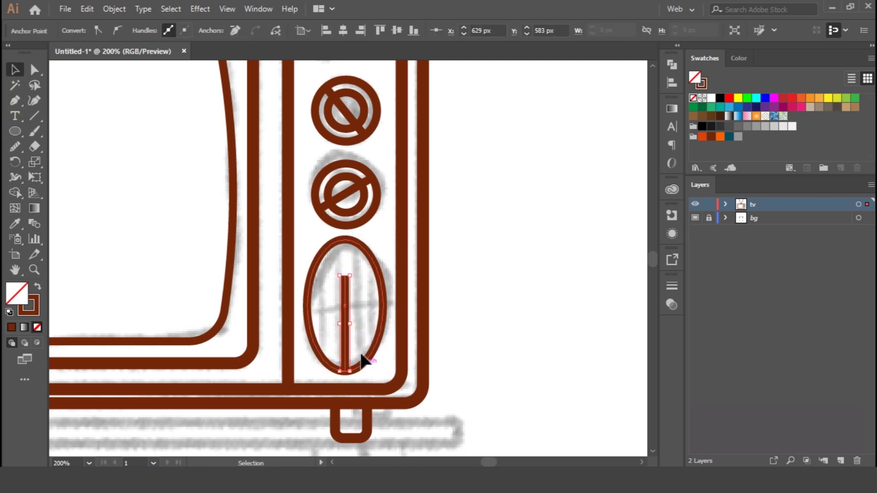
# Extend the vertical line's top anchor up to the ellipse's top edge.
pyautogui.hotkey('ctrl', '+')
pyautogui.moveTo(470, 284)
pyautogui.mouseDown()
pyautogui.moveTo(479, 186)
pyautogui.moveTo(481, 295)
pyautogui.mouseUp()
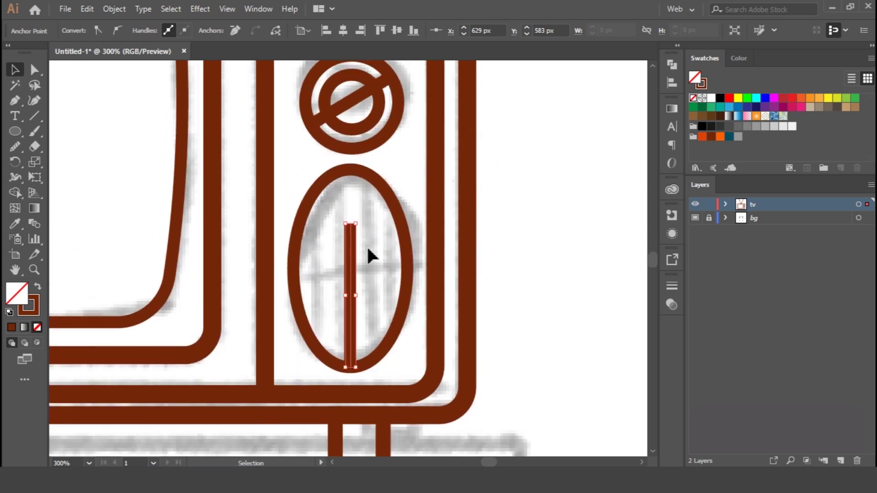
pyautogui.press('a')
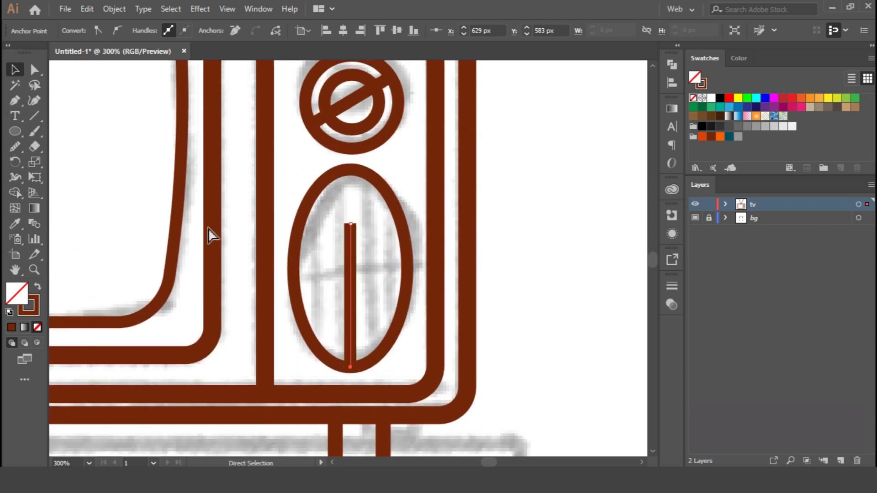
pyautogui.click(34, 70)
pyautogui.moveTo(351, 225); pyautogui.dragTo(350, 170)
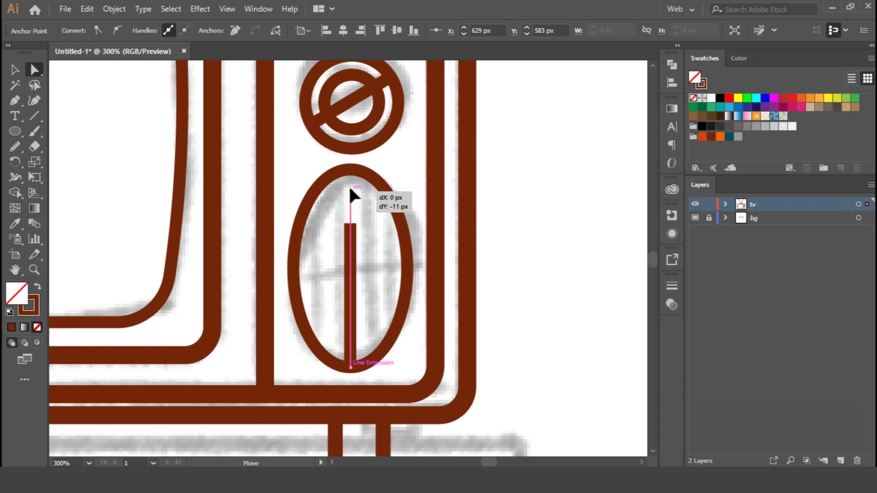
# Alt-drag copies of the bar leftward, repeat with Ctrl+D, and select all the bars.
pyautogui.click(15, 69)
pyautogui.moveTo(351, 274); pyautogui.dragTo(332, 258)
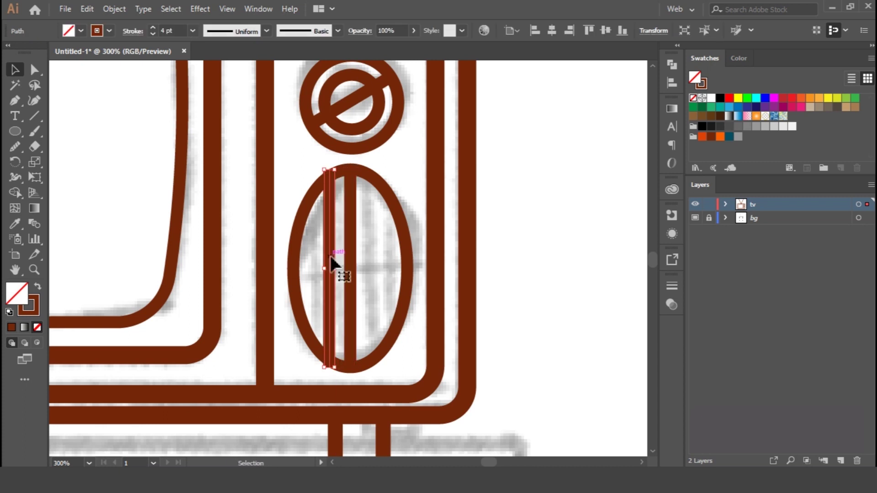
pyautogui.hotkey('ctrl', 'd')
pyautogui.hotkey('ctrl', 'd')
pyautogui.hotkey('ctrl', 'd')
pyautogui.keyDown('shift'); pyautogui.click(288, 188); pyautogui.keyUp('shift')
pyautogui.keyDown('shift'); pyautogui.click(309, 260); pyautogui.keyUp('shift')
pyautogui.keyDown('shift'); pyautogui.click(329, 261); pyautogui.keyUp('shift')
pyautogui.keyDown('shift'); pyautogui.click(351, 268); pyautogui.keyUp('shift')
# Set the bars to a 2 pt stroke and stretch them past the ellipse's top and bottom.
pyautogui.click(153, 34)
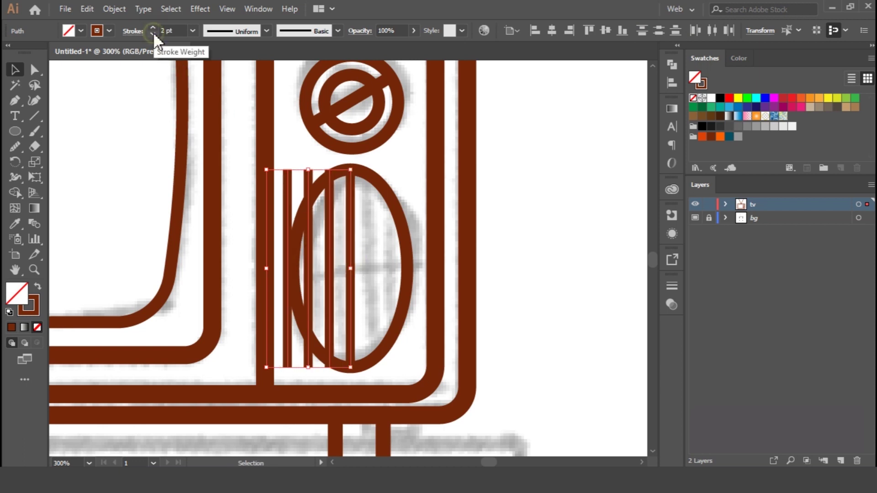
pyautogui.press('Right')
pyautogui.press('Right')
pyautogui.press('Right')
pyautogui.press('Right')
pyautogui.press('Right')
pyautogui.press('Right')
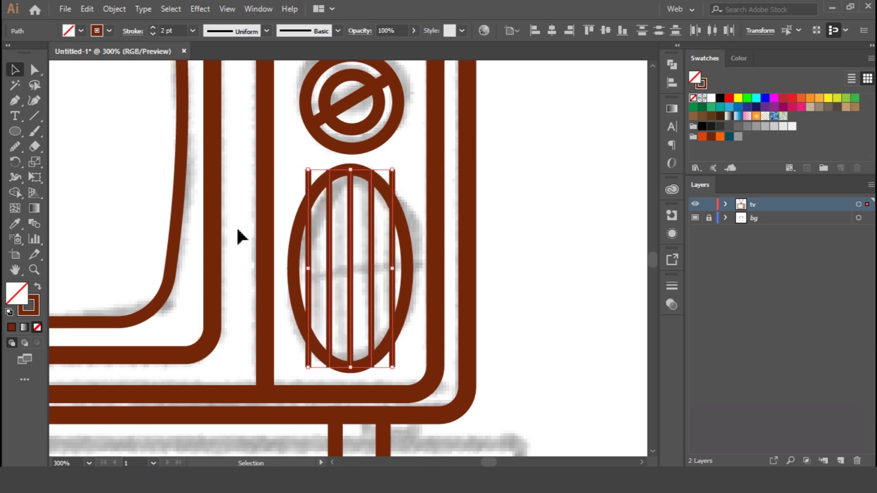
pyautogui.click(152, 33)
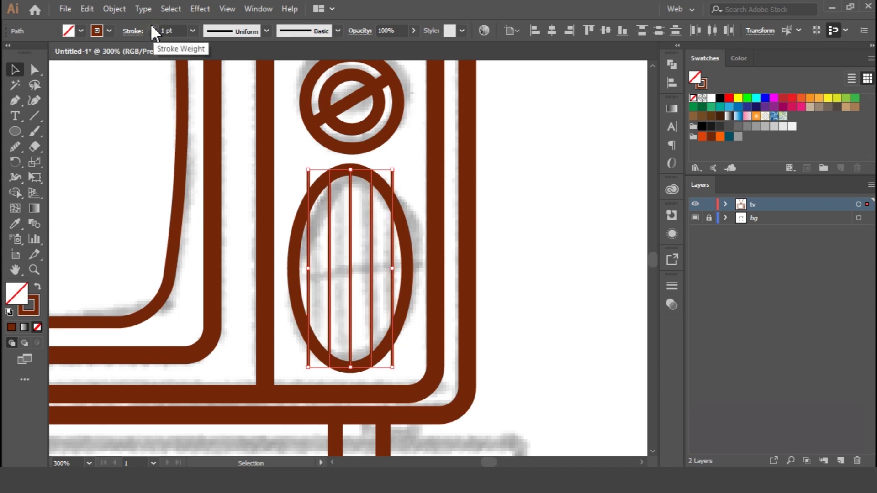
pyautogui.click(154, 27)
pyautogui.moveTo(350, 169); pyautogui.dragTo(351, 157)
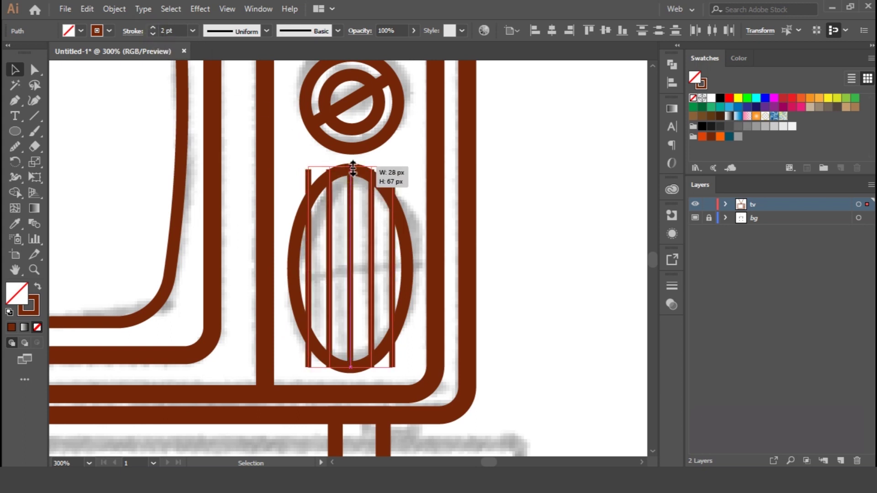
pyautogui.moveTo(350, 368); pyautogui.dragTo(351, 379)
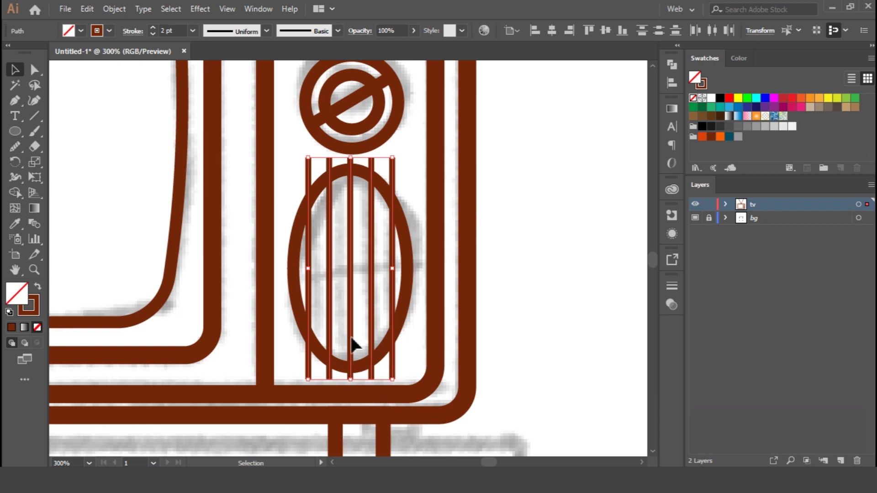
# Trim the bar ends overhanging the ellipse with the Shape Builder.
pyautogui.keyDown('shift'); pyautogui.click(296, 265); pyautogui.keyUp('shift')
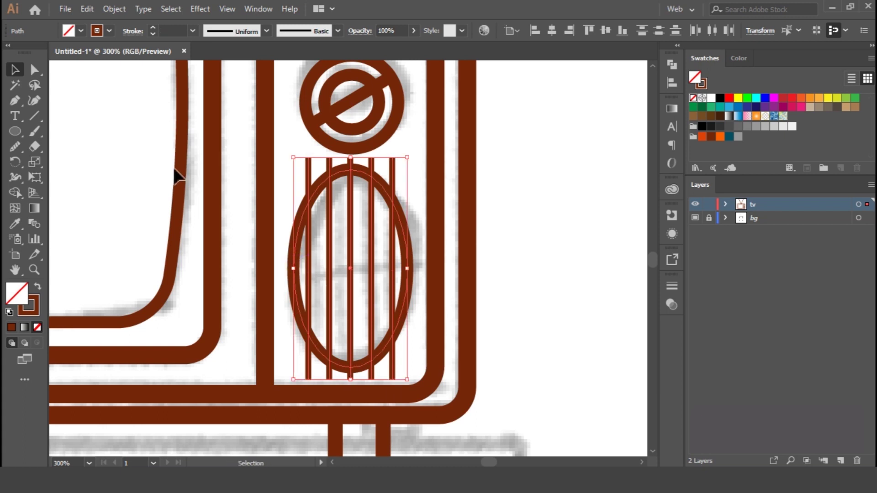
pyautogui.click(17, 193)
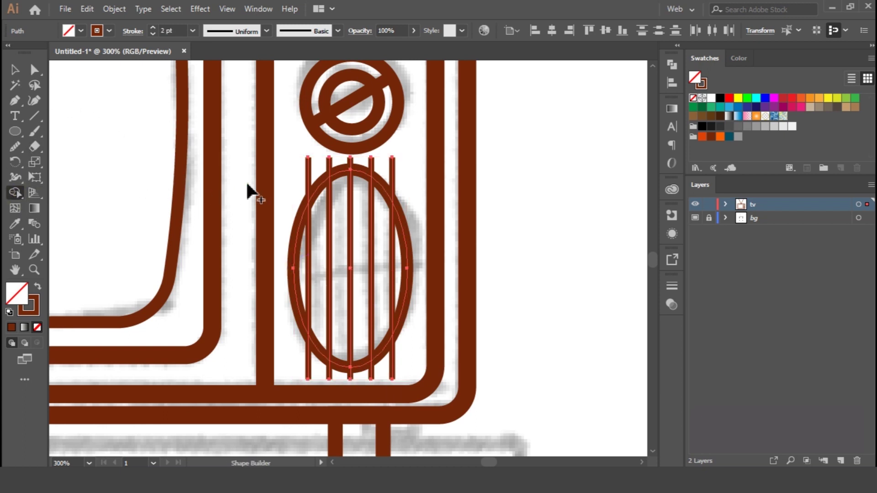
pyautogui.moveTo(395, 176); pyautogui.dragTo(397, 177)
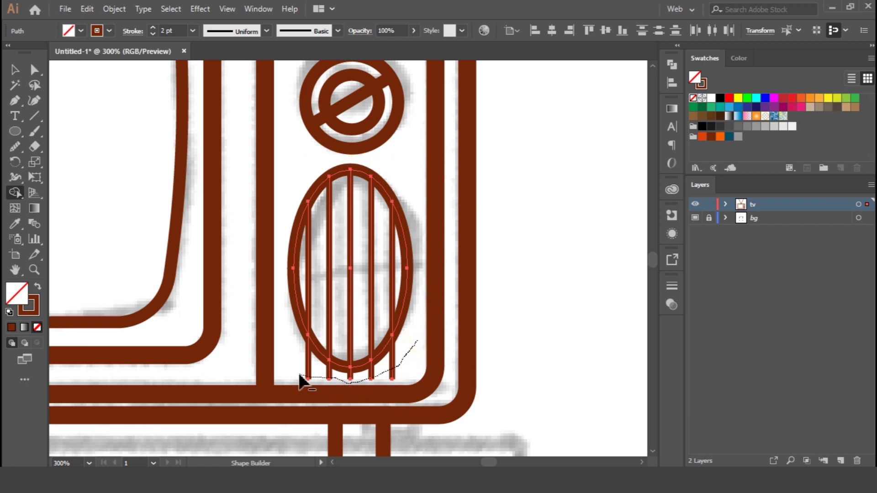
pyautogui.moveTo(299, 379); pyautogui.dragTo(301, 379)
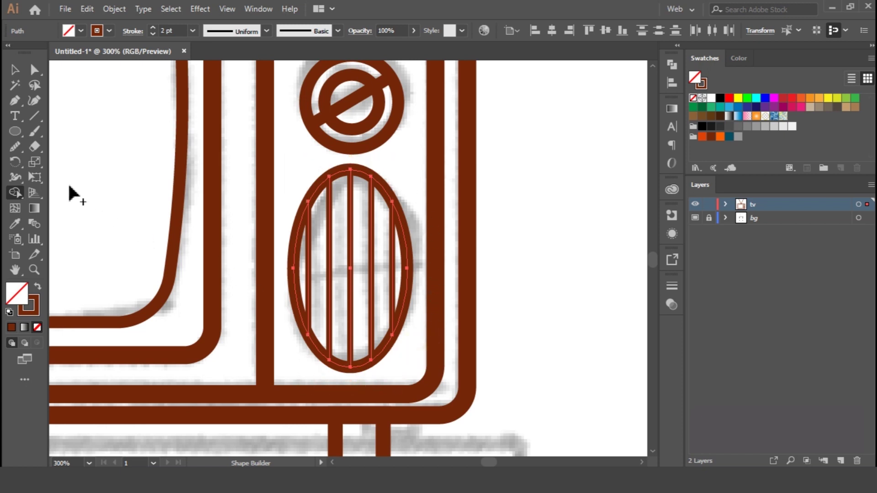
# Draw a horizontal crossbar across the ellipse and hide the bg sketch layer.
pyautogui.click(13, 100)
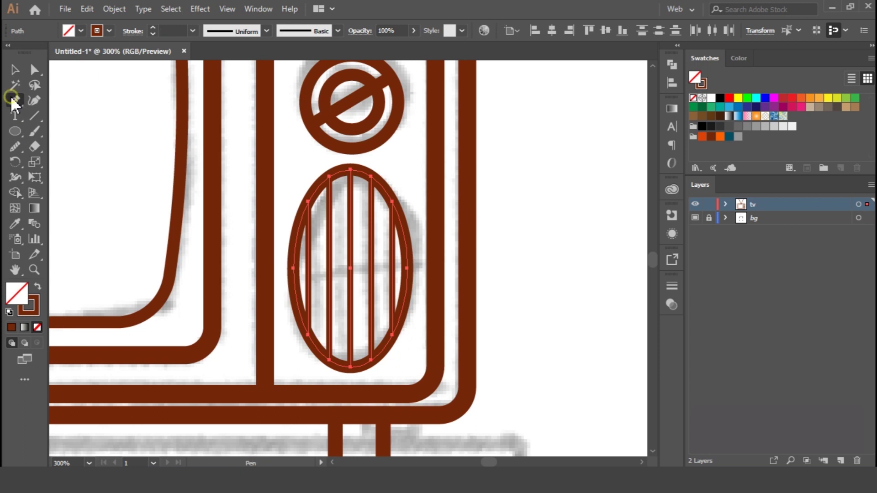
pyautogui.keyDown('ctrl'); pyautogui.click(505, 257); pyautogui.keyUp('ctrl')
pyautogui.click(292, 268)
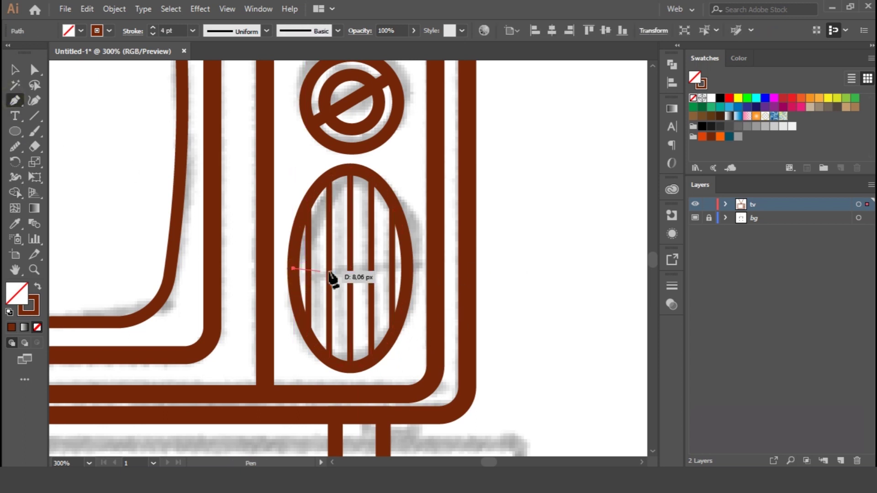
pyautogui.keyDown('shift'); pyautogui.click(407, 269); pyautogui.keyUp('shift')
pyautogui.press('v')
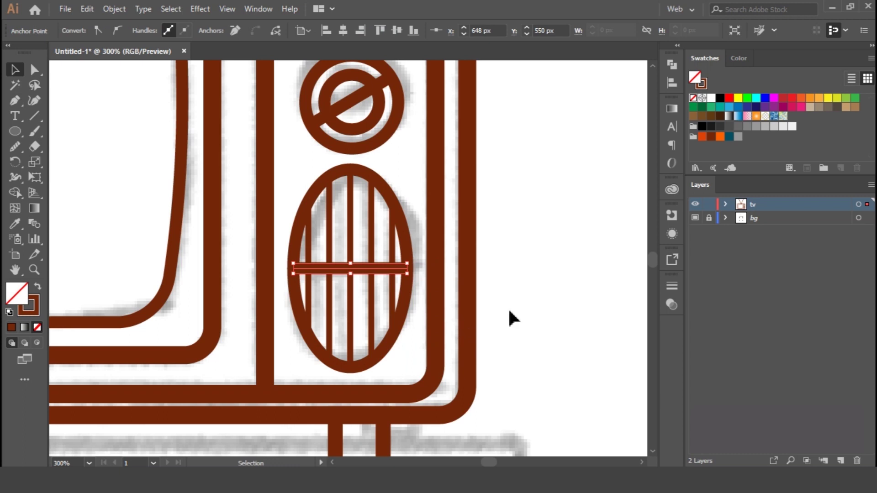
pyautogui.hotkey('ctrl', 'shift', 'a')
pyautogui.hotkey('ctrl', '-')
pyautogui.hotkey('ctrl', '-')
pyautogui.hotkey('ctrl', '-')
pyautogui.hotkey('ctrl', '-')
pyautogui.hotkey('ctrl', '-')
pyautogui.hotkey('ctrl', '-')
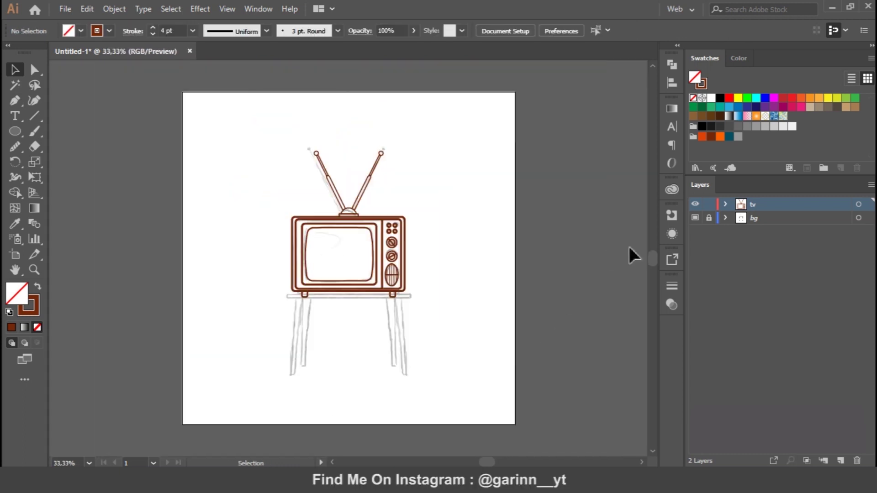
pyautogui.click(695, 218)
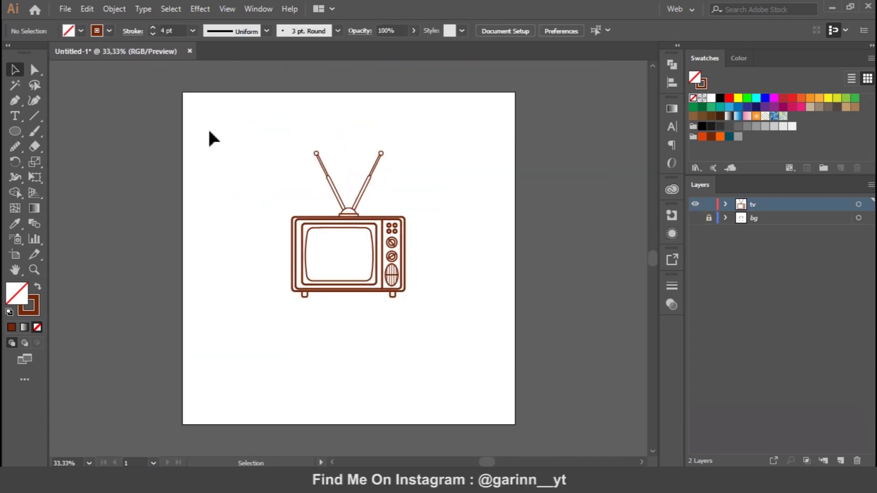
# Centre the TV vertically on the artboard and enlarge it around its centre.
pyautogui.moveTo(228, 117); pyautogui.dragTo(429, 318)
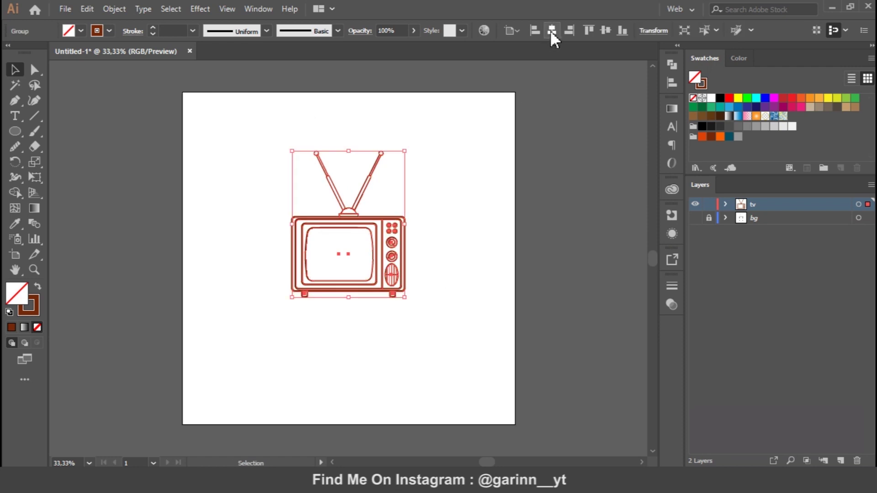
pyautogui.click(608, 31)
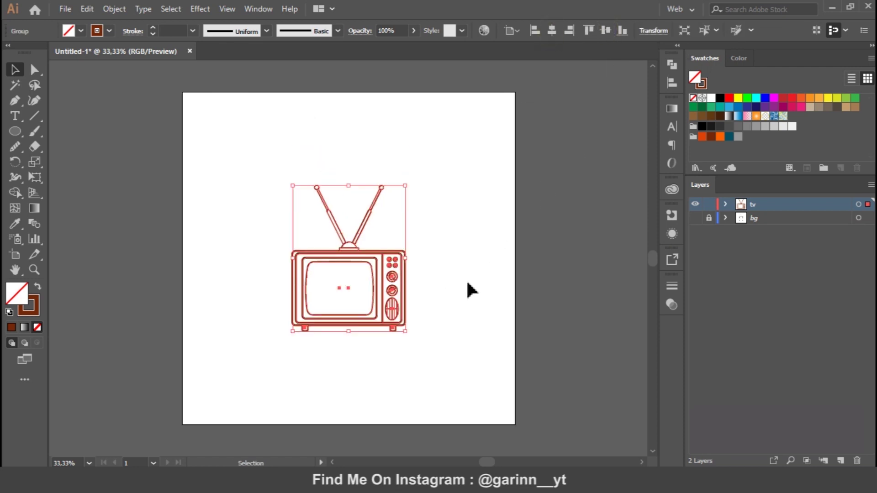
pyautogui.moveTo(405, 329)
pyautogui.mouseDown()
pyautogui.moveTo(435, 350)
pyautogui.moveTo(422, 353)
pyautogui.mouseUp()
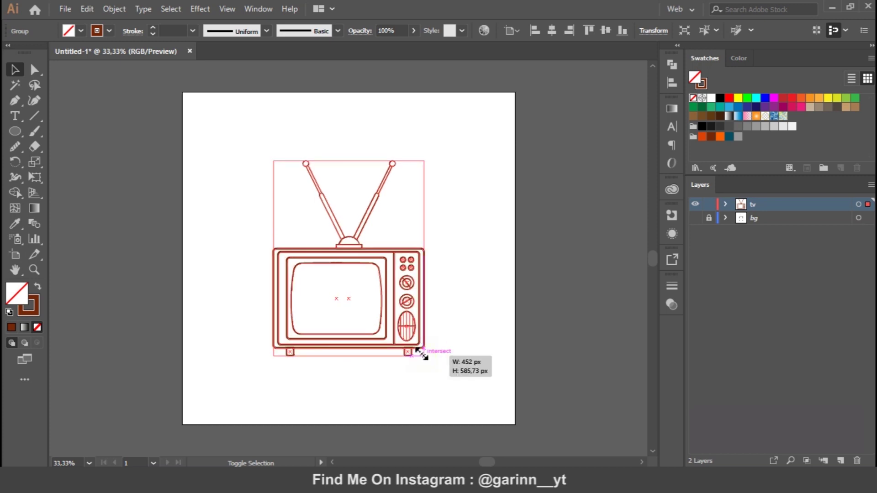
pyautogui.click(448, 310)
# Ungroup the TV into separate parts and select its outer body rectangle.
pyautogui.hotkey('ctrl', '1')
pyautogui.rightClick(479, 309)
pyautogui.click(248, 185)
pyautogui.moveTo(185, 114); pyautogui.dragTo(396, 288)
pyautogui.rightClick(370, 239)
pyautogui.click(414, 341)
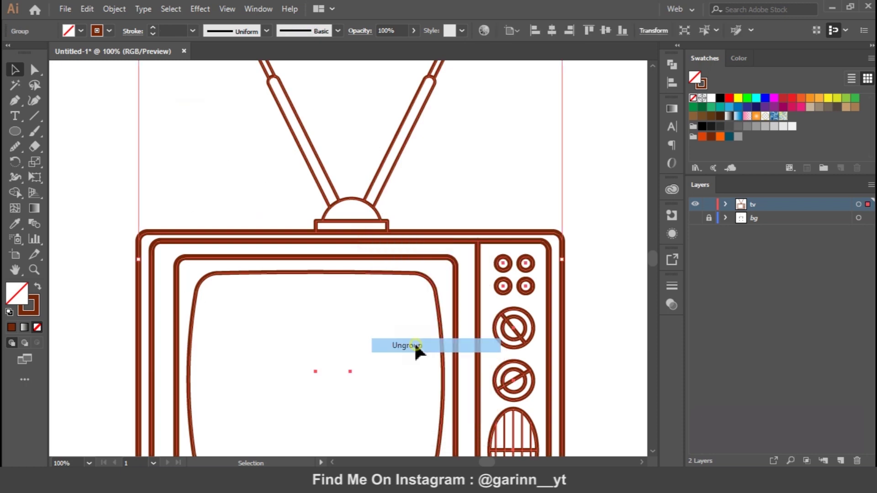
pyautogui.click(470, 187)
pyautogui.scroll(3, 478, 229)
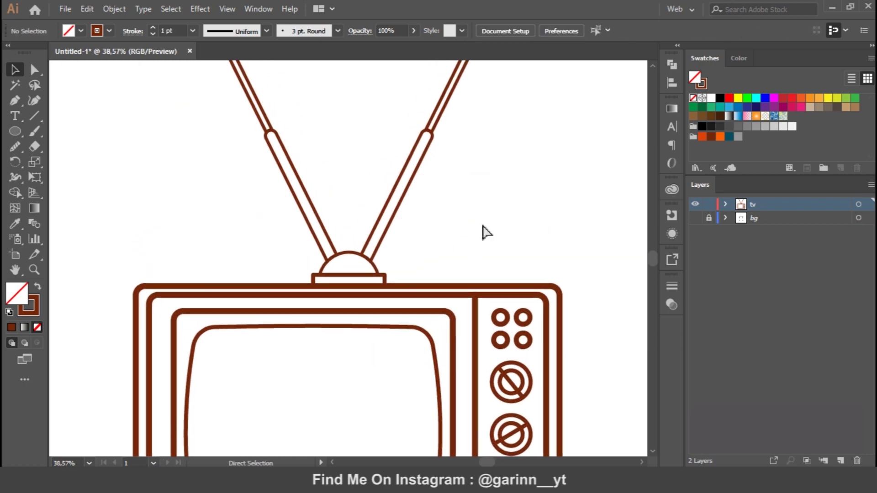
pyautogui.scroll(-2, 486, 232)
pyautogui.click(555, 247)
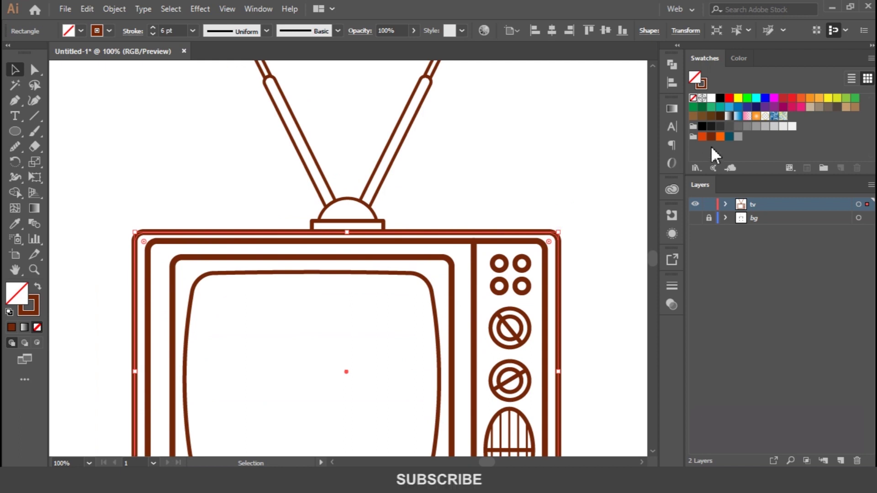
# Fill the TV body orange and the inner body panel bright orange.
pyautogui.click(701, 136)
pyautogui.scroll(1, 519, 199)
pyautogui.scroll(-2, 593, 183)
pyautogui.scroll(-1, 488, 195)
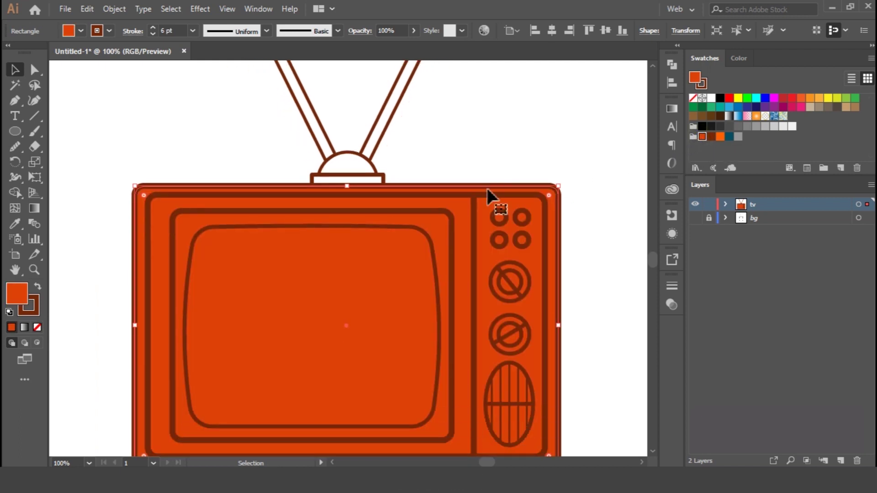
pyautogui.click(482, 196)
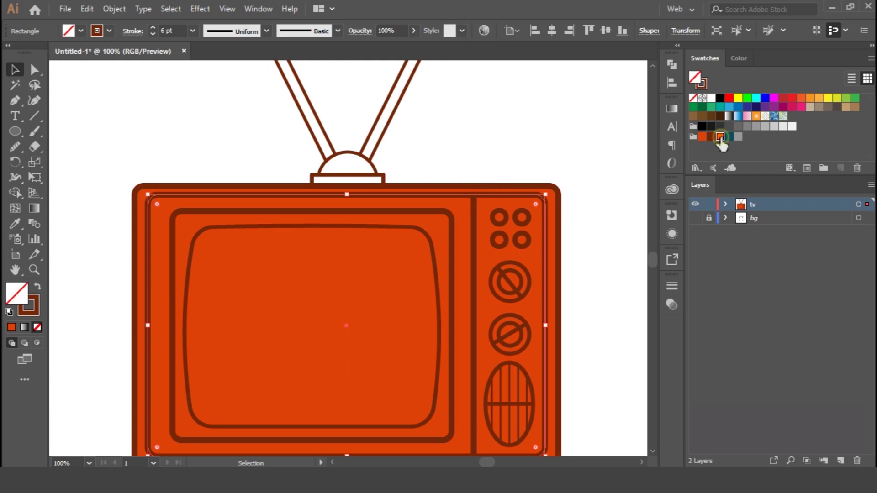
pyautogui.click(720, 137)
# Fill the screen frame darker red-orange and the rounded screen dark teal.
pyautogui.scroll(-1, 629, 180)
pyautogui.click(451, 204)
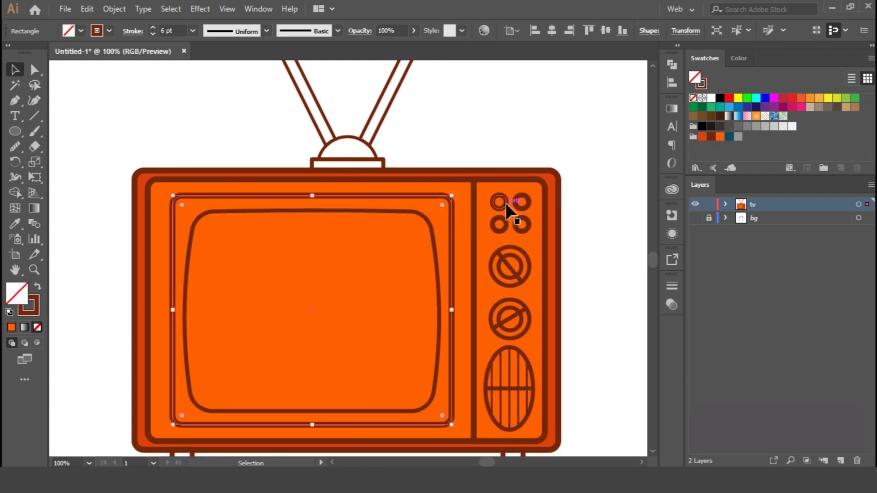
pyautogui.click(695, 137)
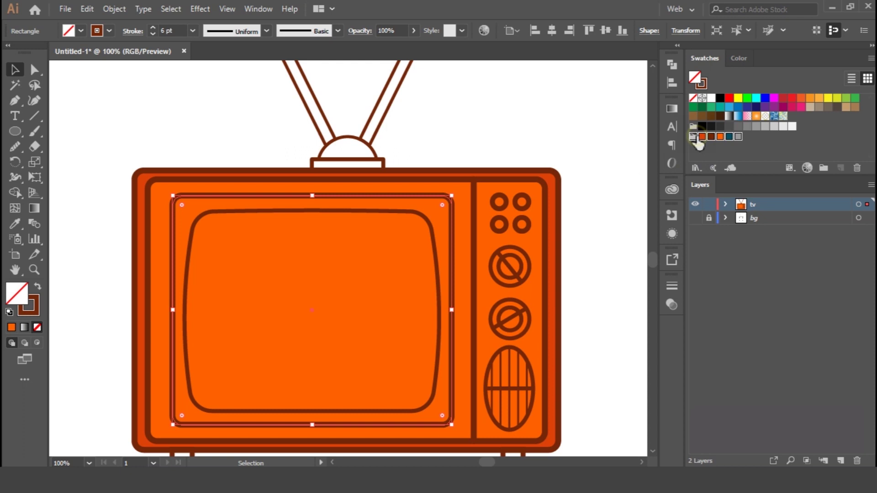
pyautogui.click(702, 137)
pyautogui.scroll(-2, 592, 199)
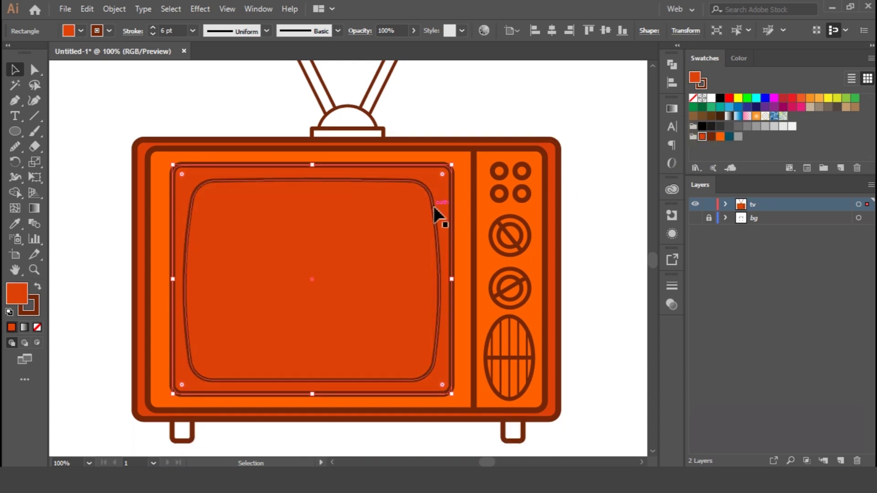
pyautogui.click(433, 211)
pyautogui.click(729, 137)
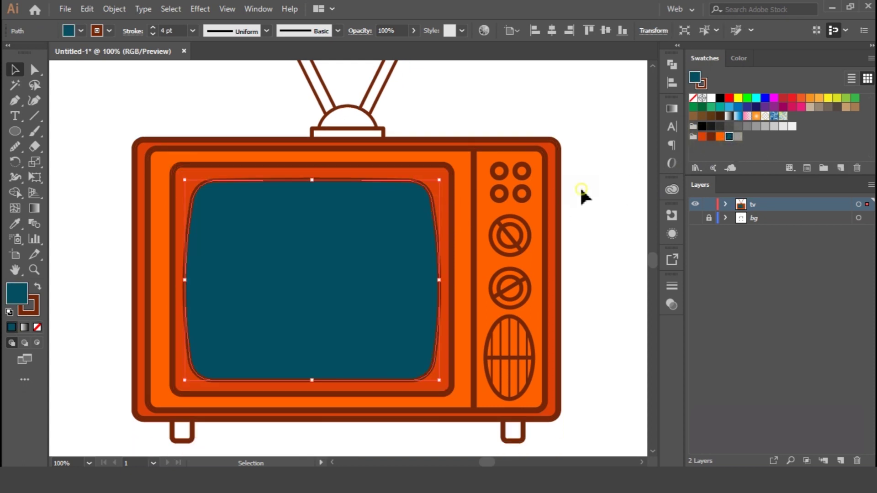
# Apply the dark fill swatch to both TV legs and review the artboard.
pyautogui.click(578, 232)
pyautogui.scroll(-2, 571, 283)
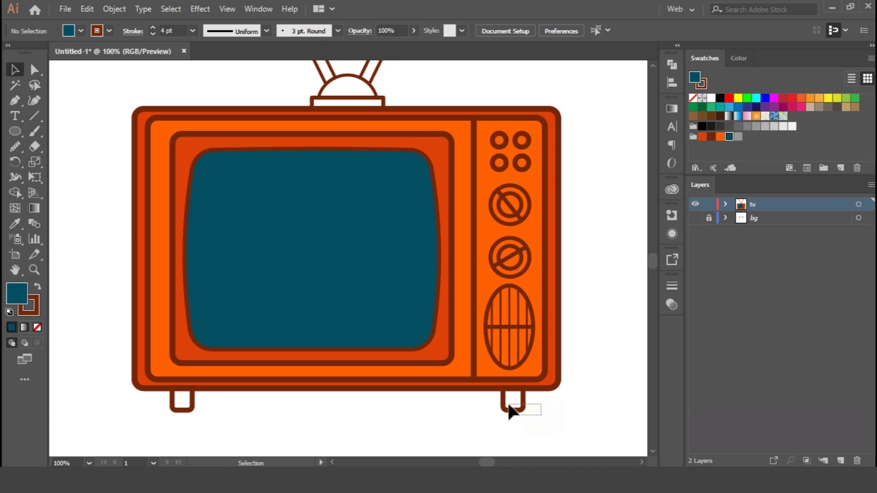
pyautogui.moveTo(508, 404); pyautogui.dragTo(508, 403)
pyautogui.click(729, 137)
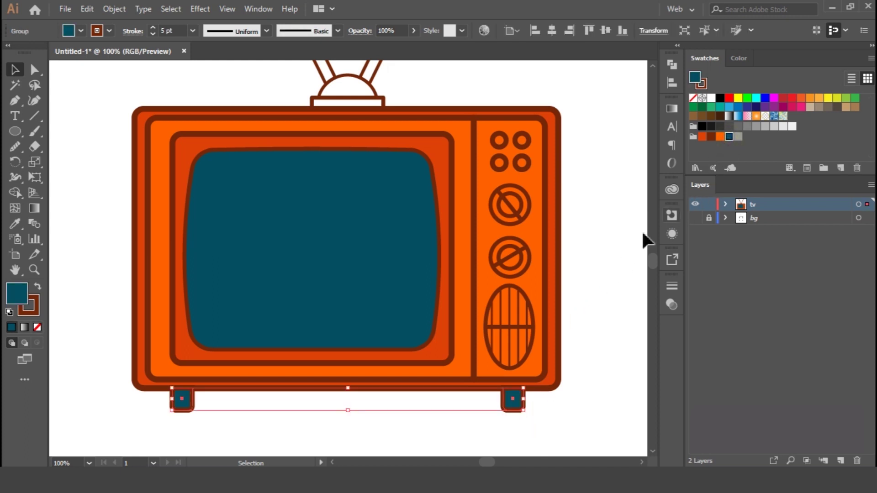
pyautogui.click(603, 272)
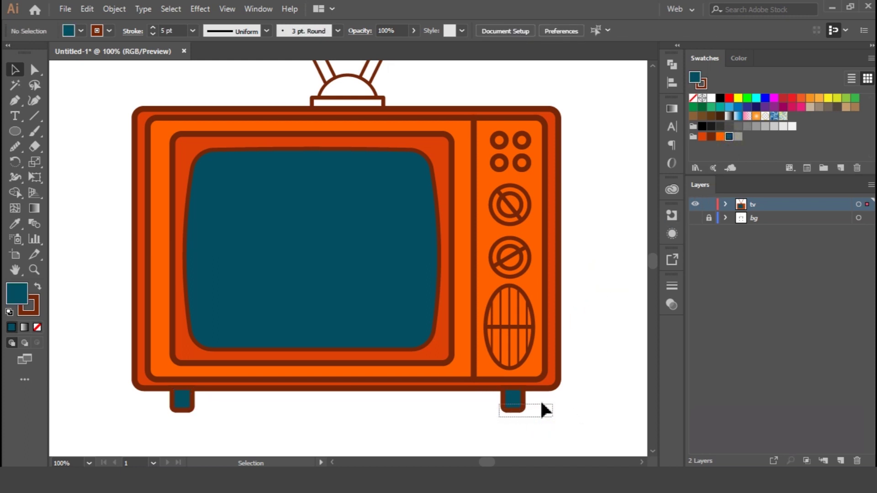
pyautogui.moveTo(530, 406); pyautogui.dragTo(531, 407)
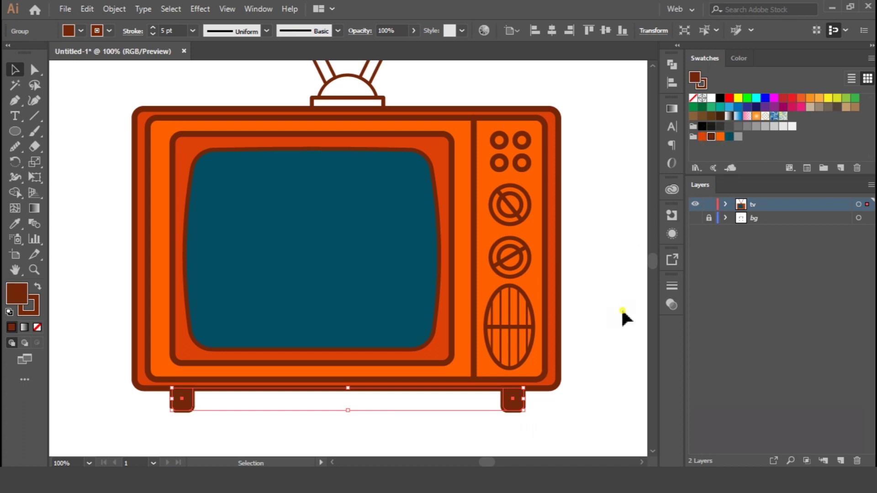
pyautogui.click(618, 327)
pyautogui.hotkey('ctrl', '-')
pyautogui.hotkey('ctrl', '-')
pyautogui.hotkey('ctrl', '-')
pyautogui.hotkey('ctrl', '1')
pyautogui.scroll(2, 438, 232)
pyautogui.scroll(5, 369, 229)
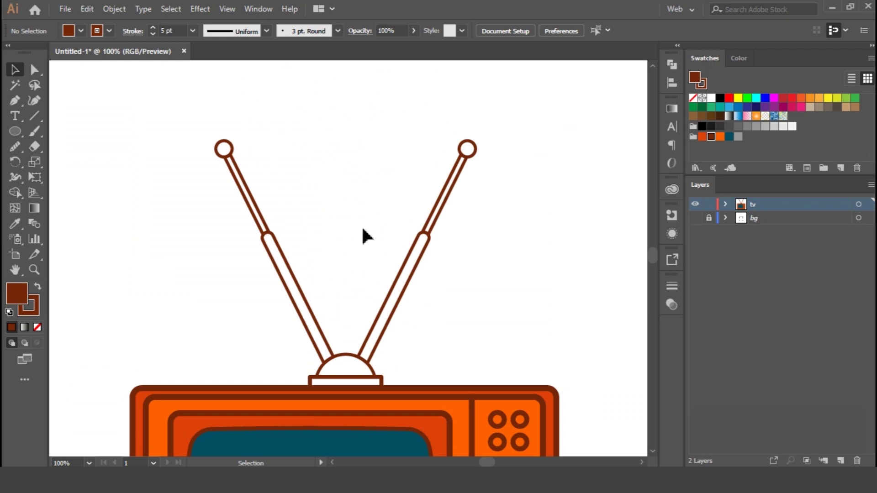
# Apply the grey swatch to the antenna group and the base bar under the dome.
pyautogui.moveTo(245, 225); pyautogui.dragTo(384, 226)
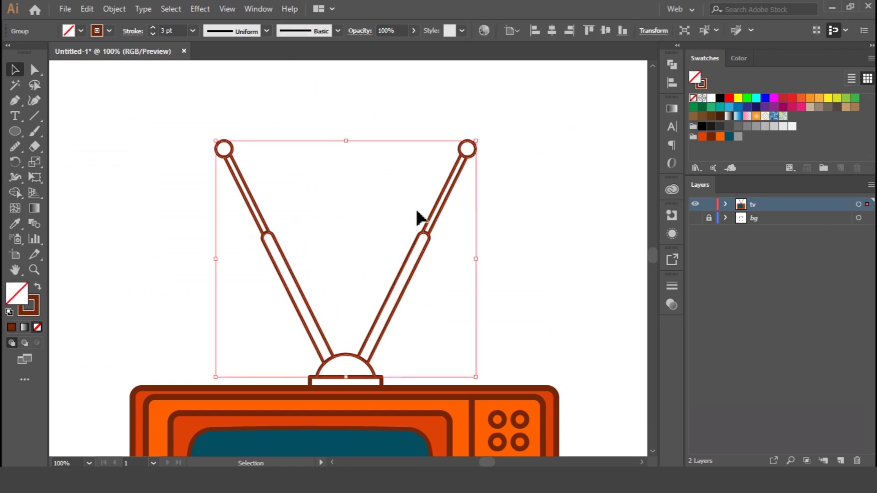
pyautogui.click(738, 137)
pyautogui.click(498, 270)
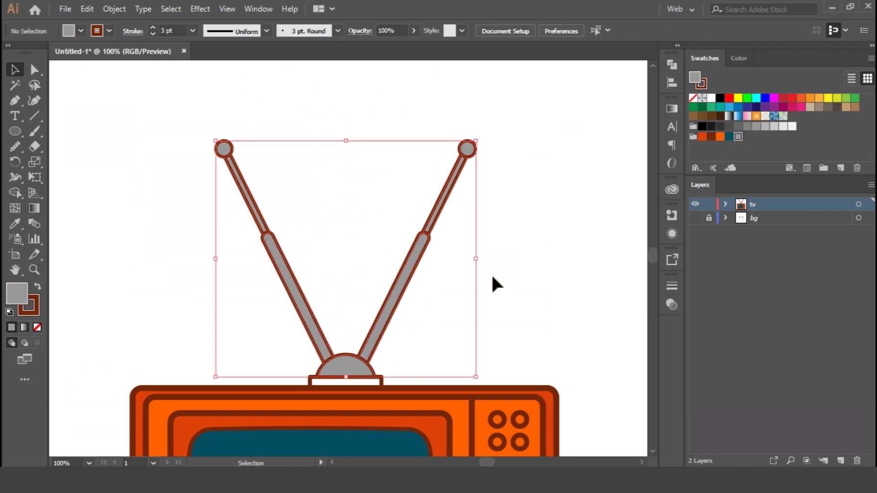
pyautogui.click(381, 382)
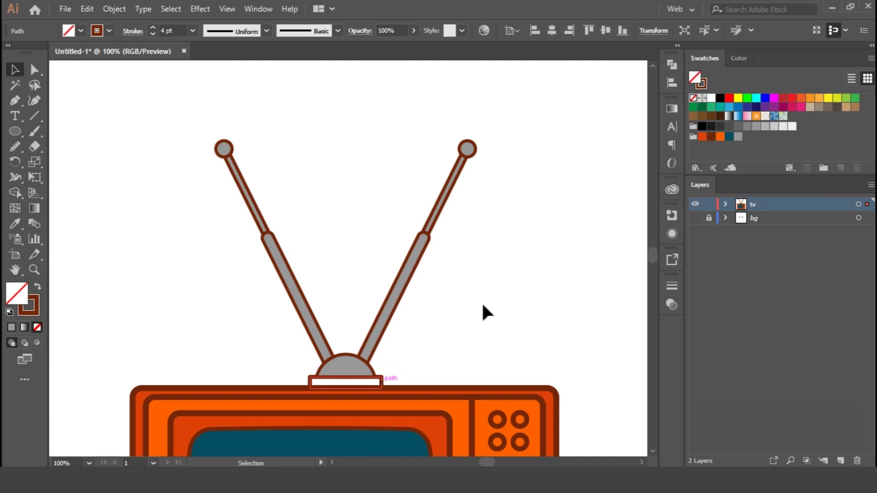
pyautogui.click(739, 137)
pyautogui.click(527, 321)
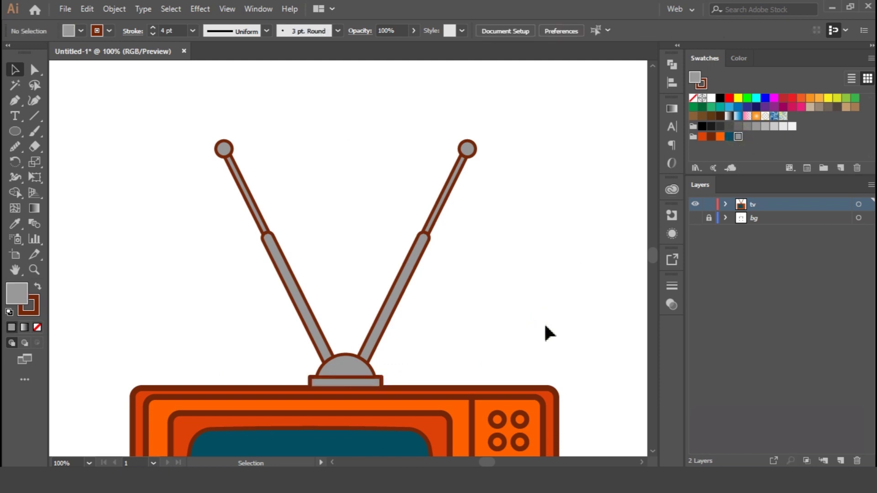
pyautogui.hotkey('ctrl', '0')
pyautogui.hotkey('ctrl', '=')
pyautogui.hotkey('ctrl', '=')
pyautogui.hotkey('ctrl', '=')
pyautogui.scroll(1, 552, 196)
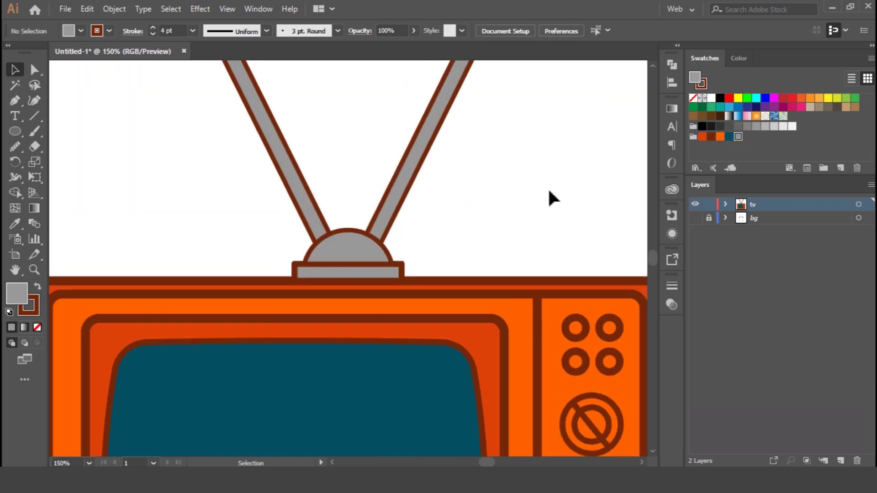
# Fill the four small knob circles grey.
pyautogui.scroll(-3, 521, 319)
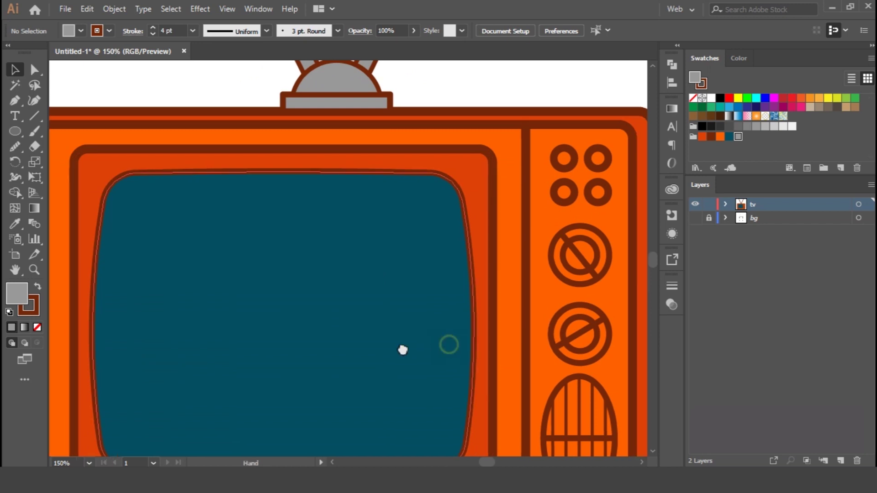
pyautogui.hscroll(5, 401, 349)
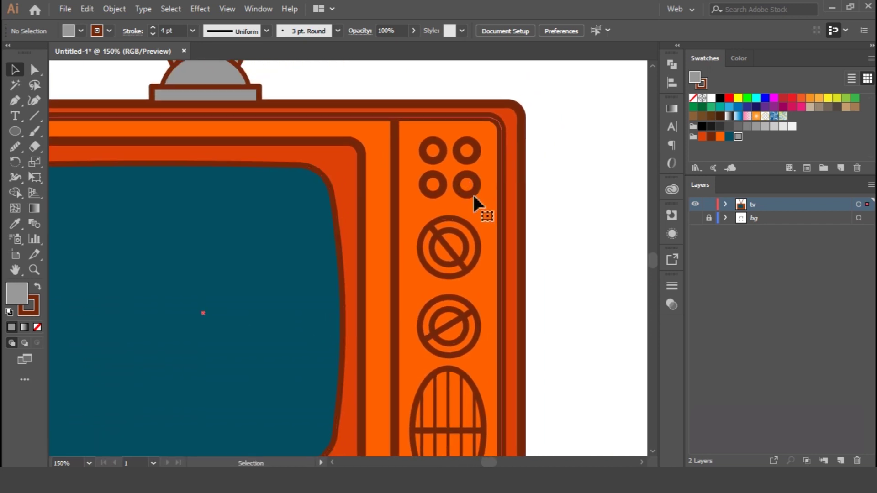
pyautogui.click(473, 197)
pyautogui.click(534, 198)
pyautogui.click(474, 185)
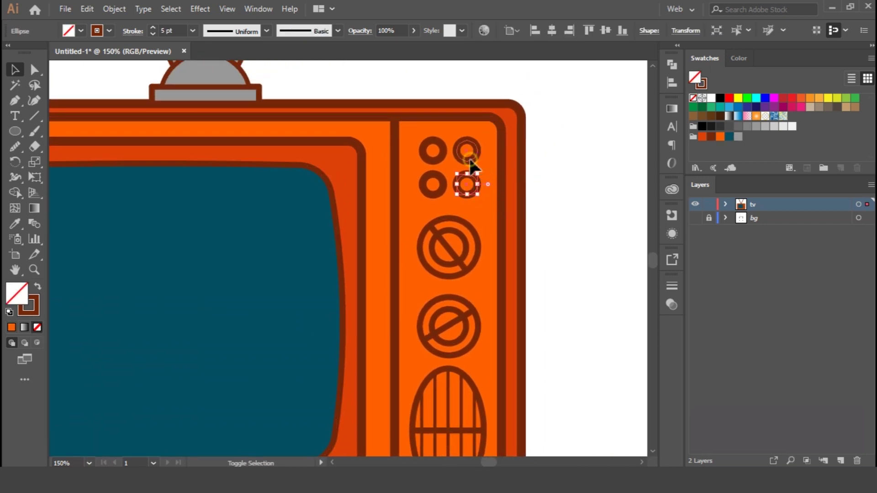
pyautogui.keyDown('shift'); pyautogui.click(470, 160); pyautogui.keyUp('shift')
pyautogui.keyDown('shift'); pyautogui.click(439, 161); pyautogui.keyUp('shift')
pyautogui.keyDown('shift'); pyautogui.click(444, 183); pyautogui.keyUp('shift')
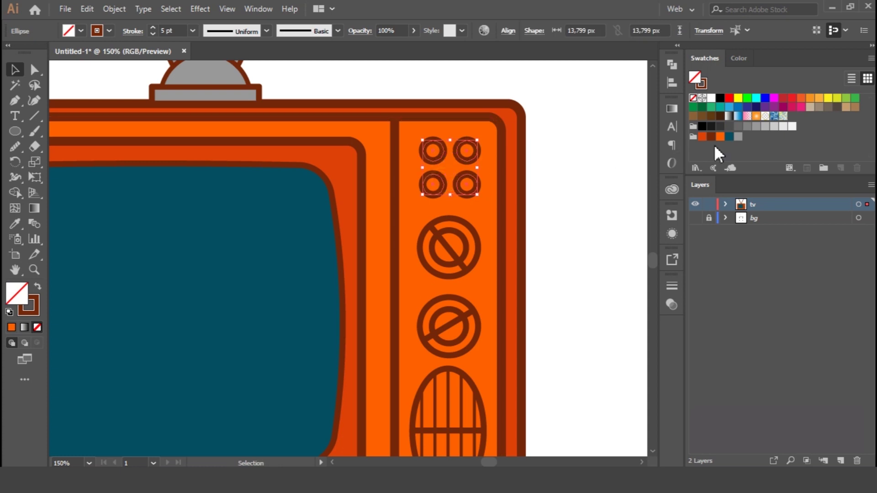
pyautogui.click(738, 137)
pyautogui.click(589, 238)
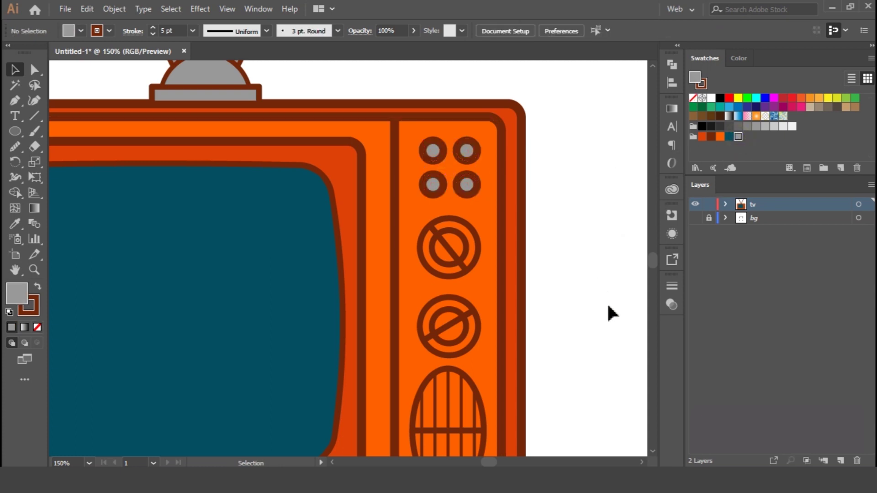
# Fill the upper dial light grey and give its diagonal bar a grey stroke.
pyautogui.click(477, 256)
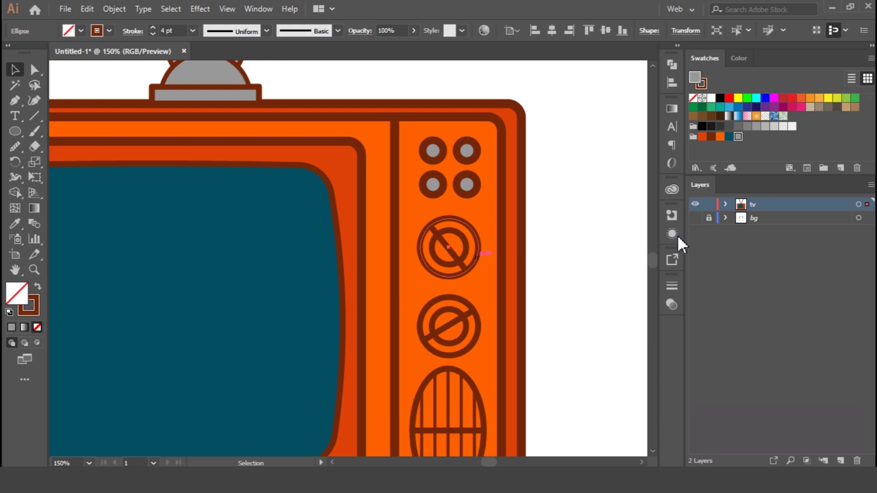
pyautogui.click(784, 127)
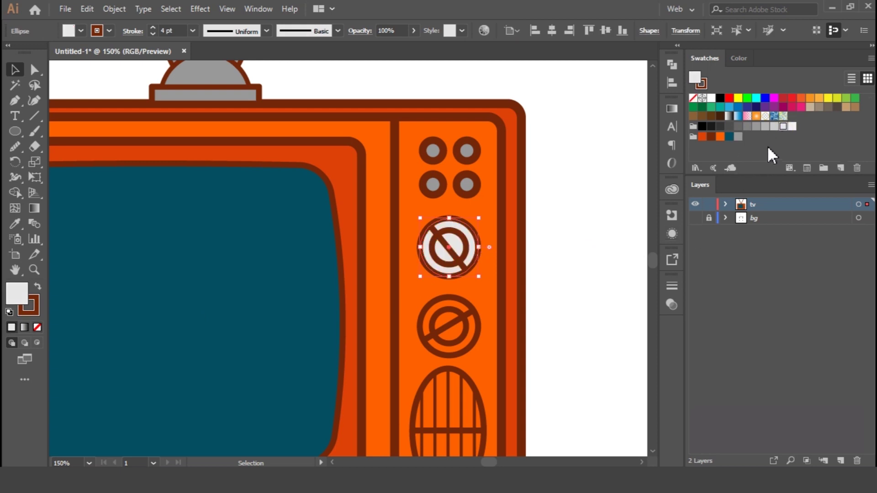
pyautogui.click(602, 242)
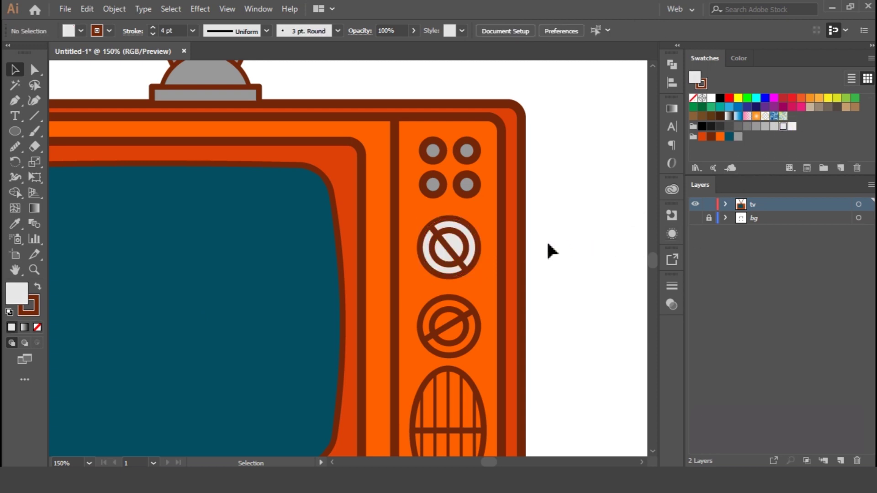
pyautogui.click(452, 251)
pyautogui.click(32, 305)
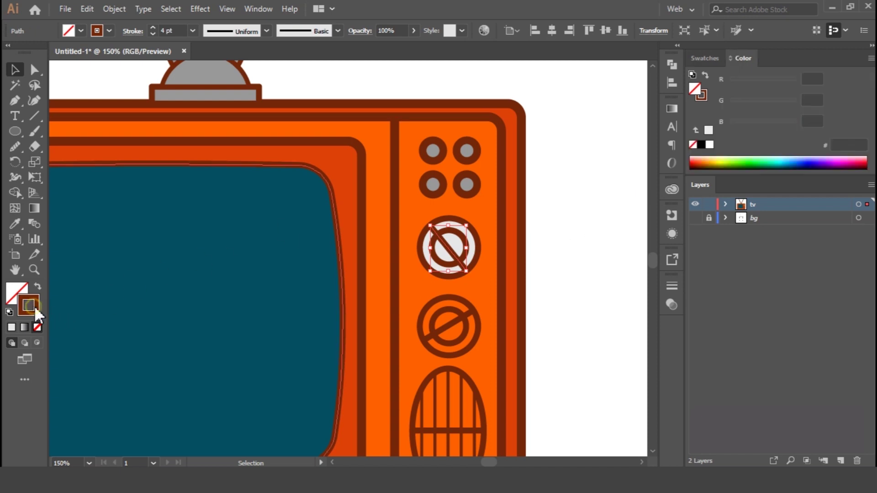
pyautogui.click(702, 58)
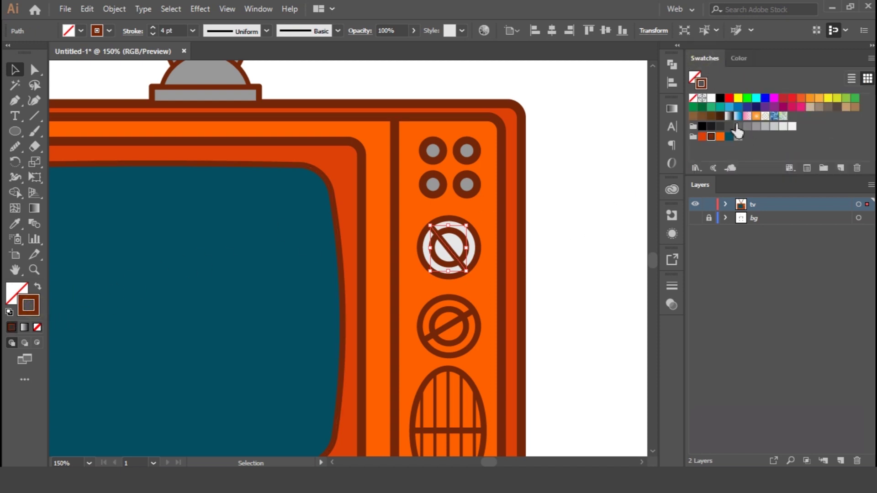
pyautogui.click(738, 127)
pyautogui.hotkey('ctrl', '+')
pyautogui.hotkey('ctrl', '+')
pyautogui.hotkey('ctrl', '+')
# Give the diagonal bar a 6 pt stroke with rounded caps.
pyautogui.click(153, 27)
pyautogui.click(131, 31)
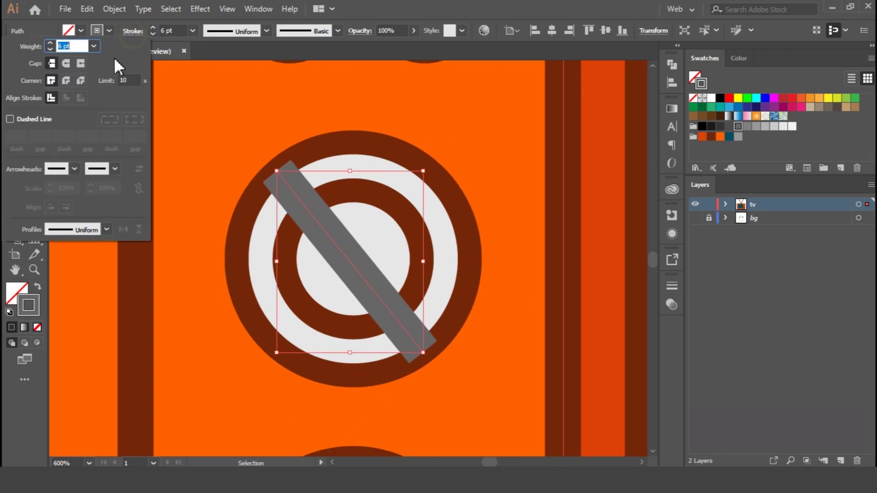
pyautogui.click(67, 63)
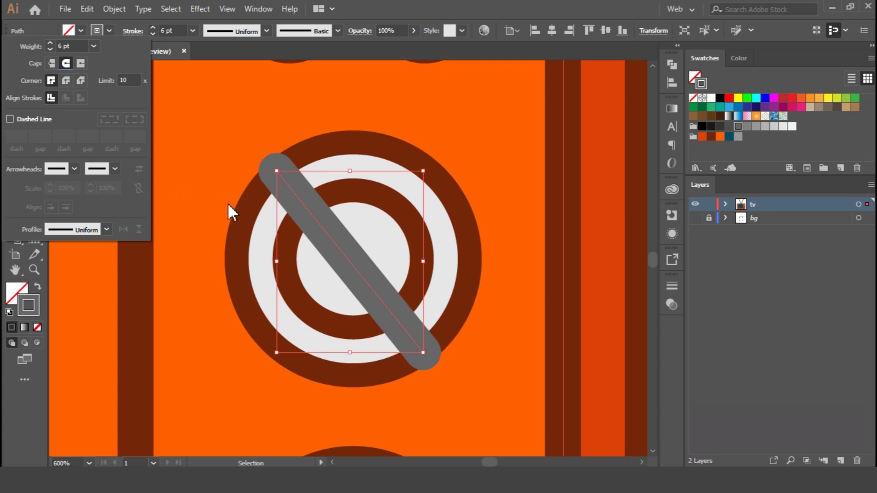
pyautogui.click(277, 169)
pyautogui.moveTo(277, 171); pyautogui.dragTo(296, 193)
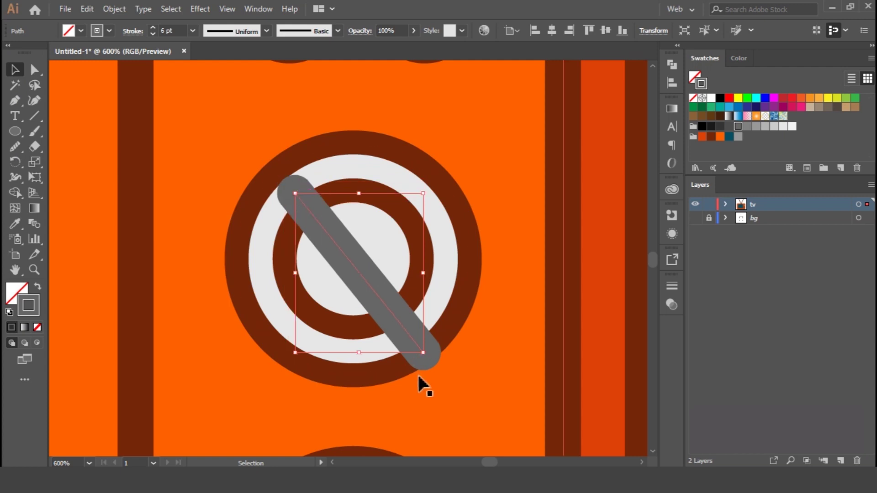
pyautogui.hotkey('ctrl', 'z')
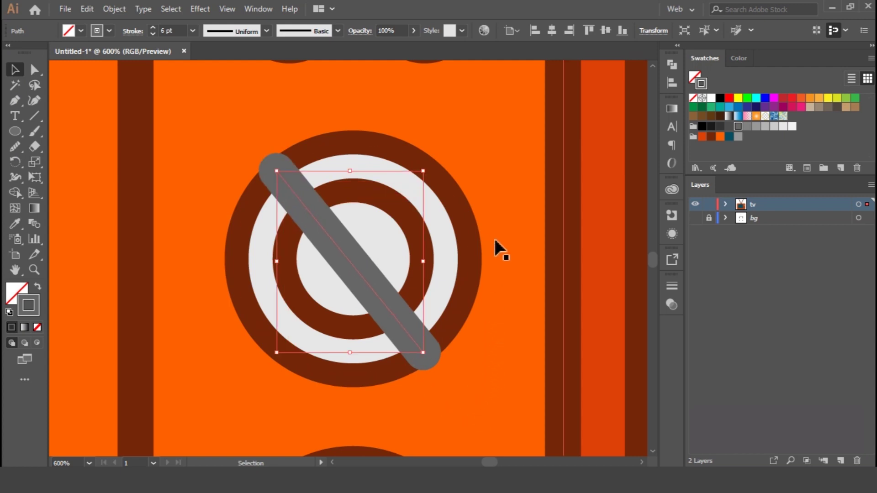
# Fill the upper knob's inner circle light grey.
pyautogui.click(416, 229)
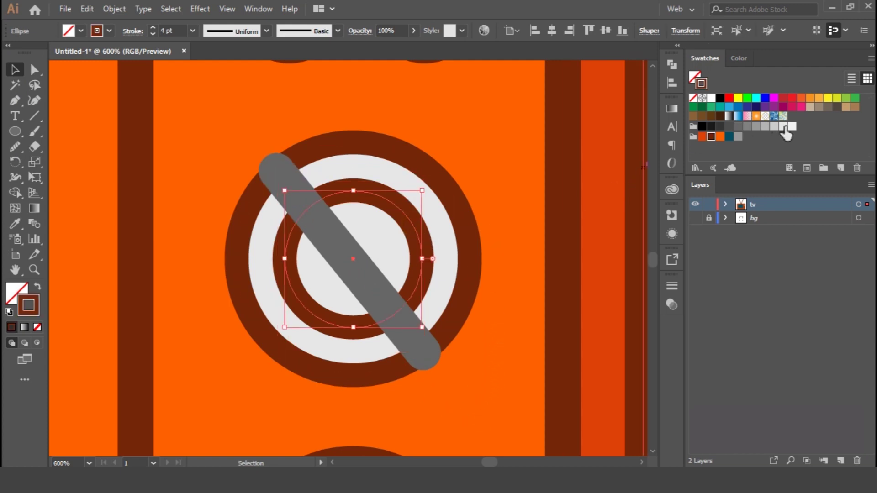
pyautogui.click(18, 291)
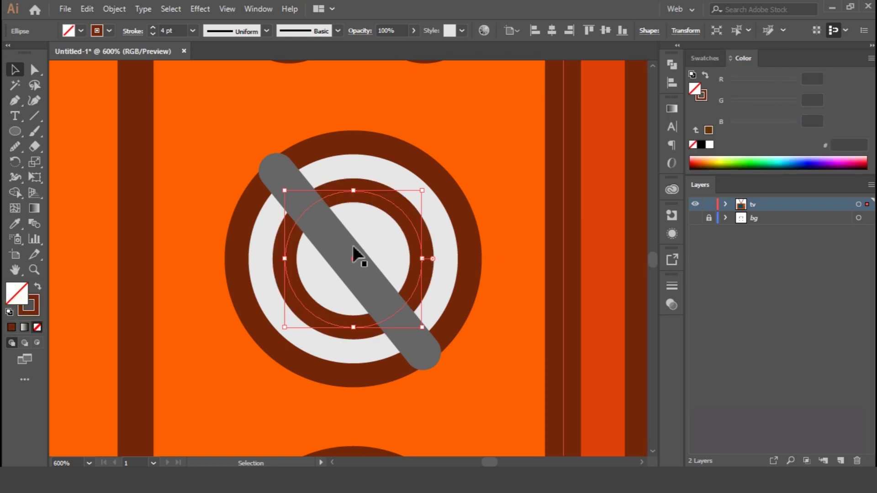
pyautogui.click(699, 58)
pyautogui.click(792, 127)
pyautogui.click(605, 261)
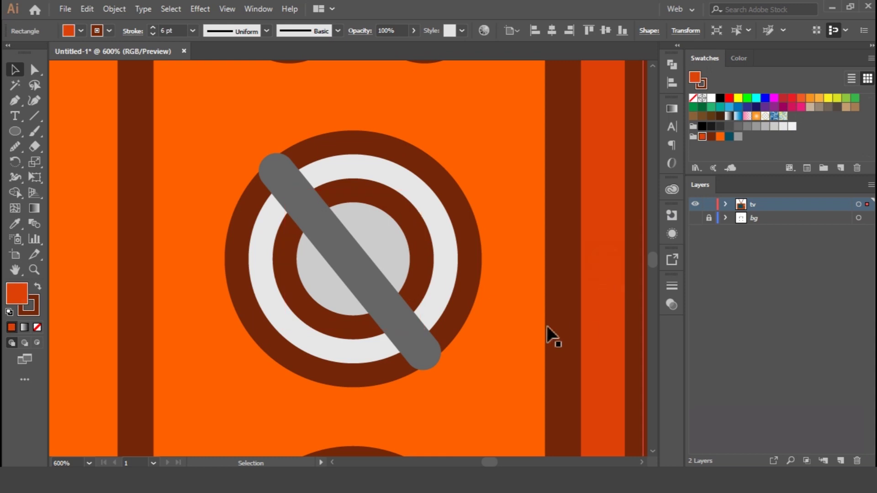
# Eyedrop the upper knob's grey bar stroke and white ring fill onto the lower knob.
pyautogui.hotkey('ctrl', '-')
pyautogui.hotkey('ctrl', '-')
pyautogui.hotkey('ctrl', '-')
pyautogui.hotkey('ctrl', '-')
pyautogui.hotkey('ctrl', '-')
pyautogui.hotkey('ctrl', '+')
pyautogui.hotkey('ctrl', '+')
pyautogui.hotkey('ctrl', '+')
pyautogui.moveTo(602, 368); pyautogui.dragTo(293, 390)
pyautogui.moveTo(388, 222); pyautogui.dragTo(341, 228)
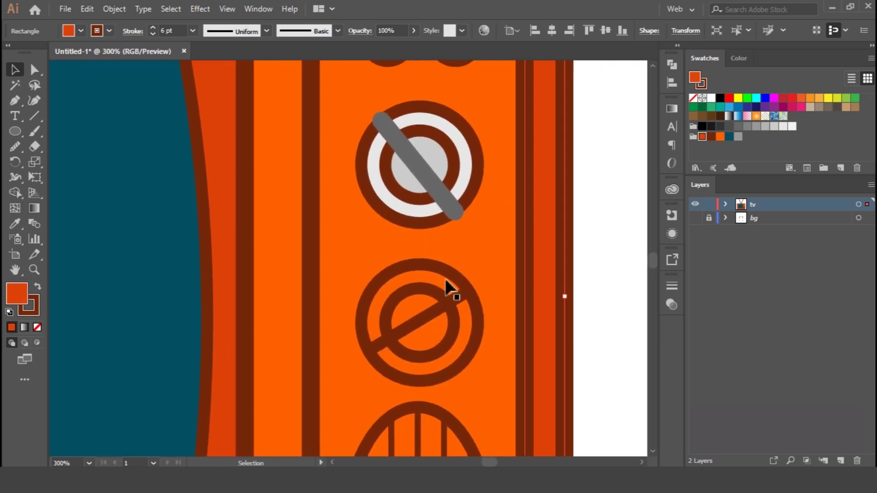
pyautogui.click(453, 297)
pyautogui.press('i')
pyautogui.click(428, 177)
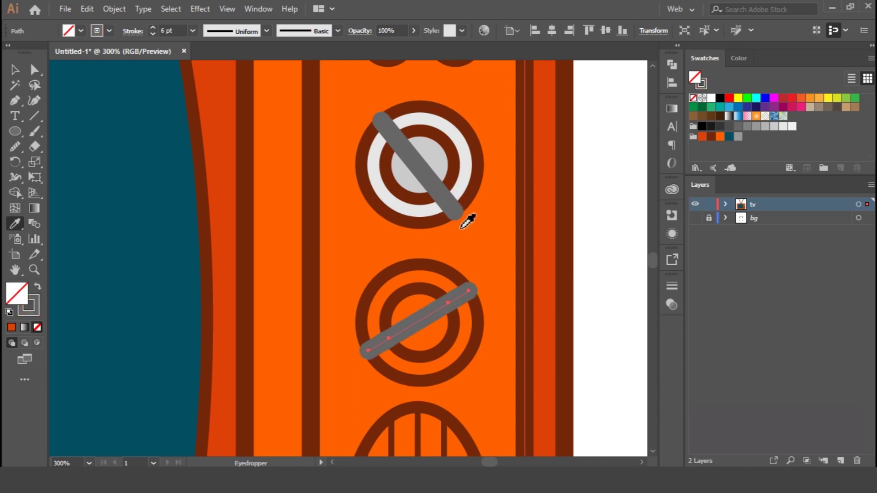
pyautogui.keyDown('ctrl'); pyautogui.click(456, 279); pyautogui.keyUp('ctrl')
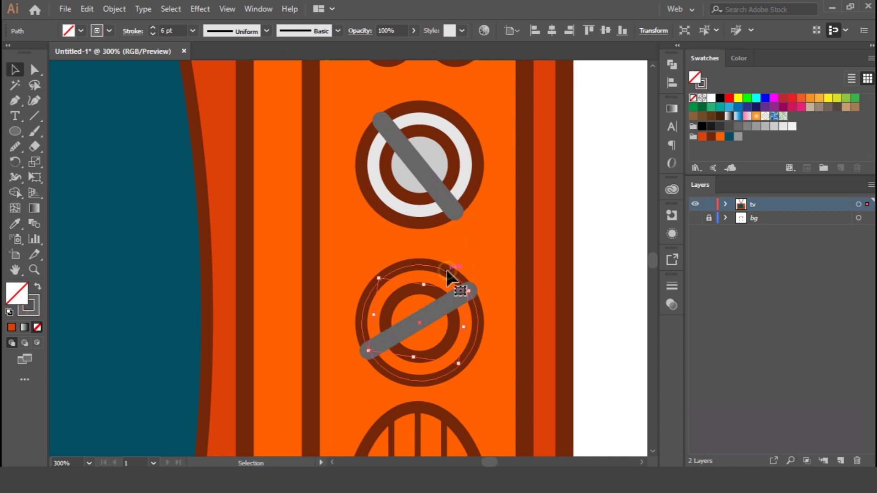
pyautogui.click(468, 149)
# Copy the upper knob centre's light grey fill to the lower knob's inner ring.
pyautogui.press('v')
pyautogui.click(429, 295)
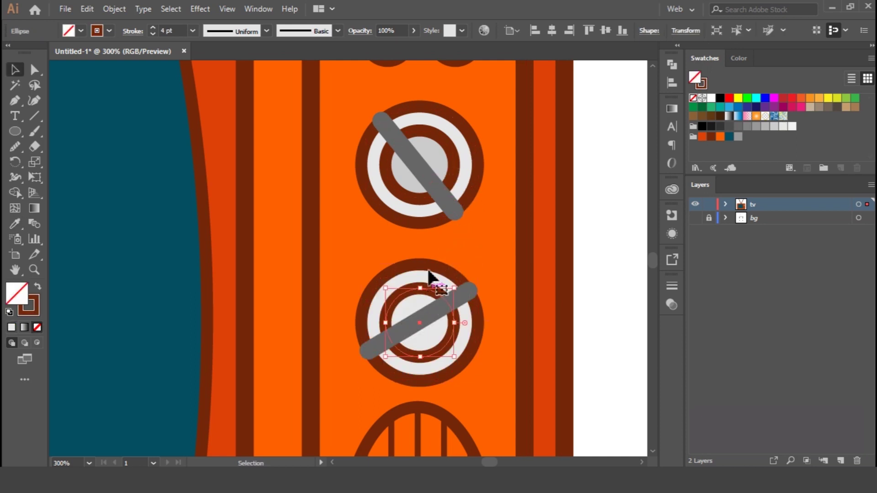
pyautogui.press('i')
pyautogui.click(407, 173)
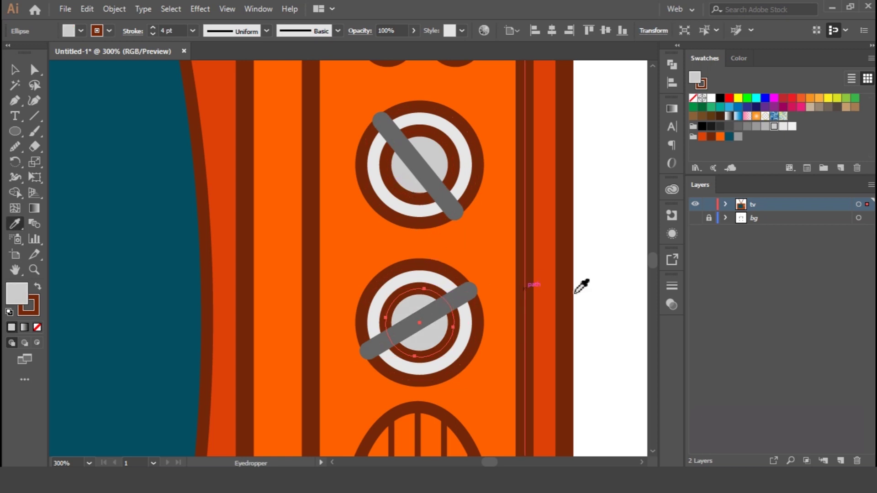
pyautogui.scroll(-5, 580, 292)
pyautogui.press('v')
# Fill the speaker grille ellipse light grey.
pyautogui.click(491, 281)
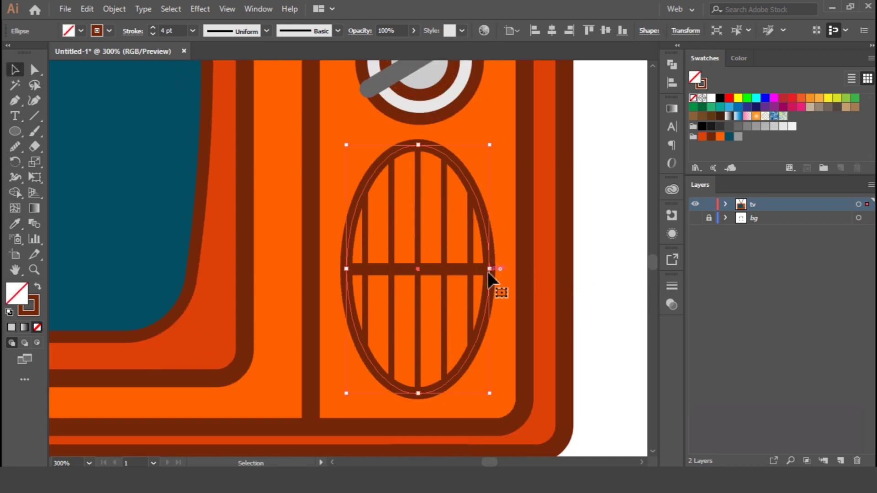
pyautogui.click(765, 127)
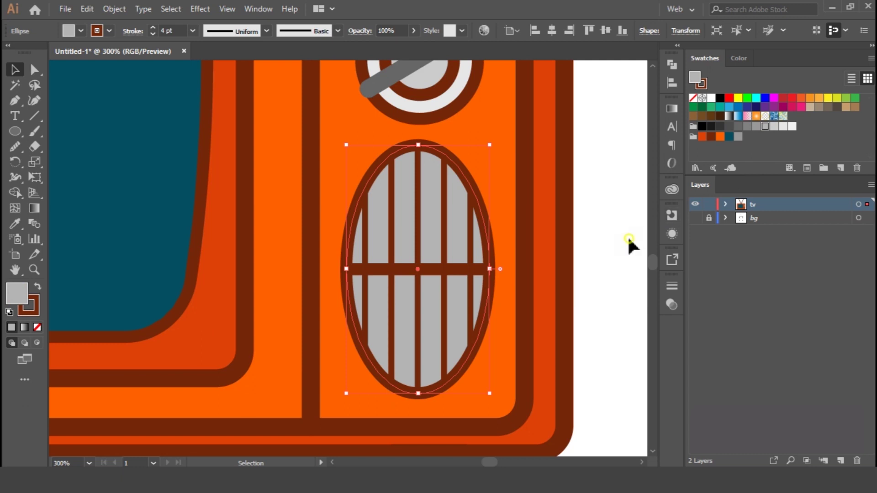
pyautogui.click(610, 296)
pyautogui.hotkey('ctrl', '1')
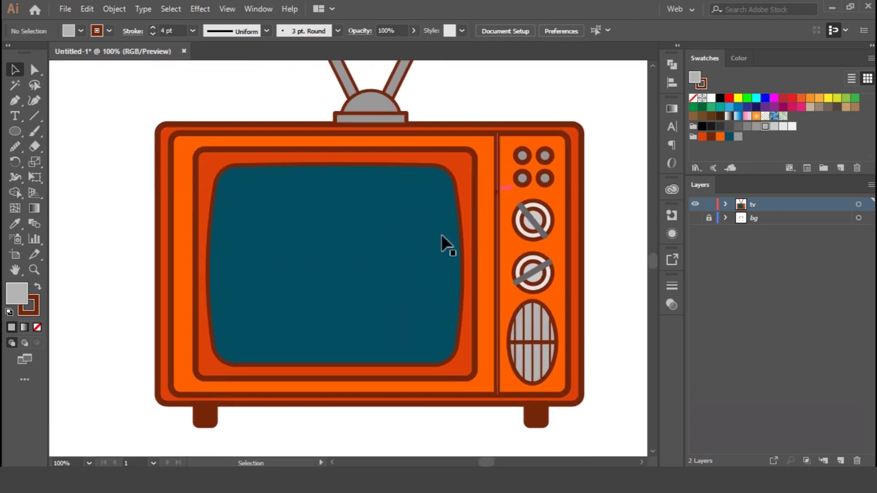
# Paste a copy of the teal screen in front and move it over the screen's upper-left area.
pyautogui.click(421, 253)
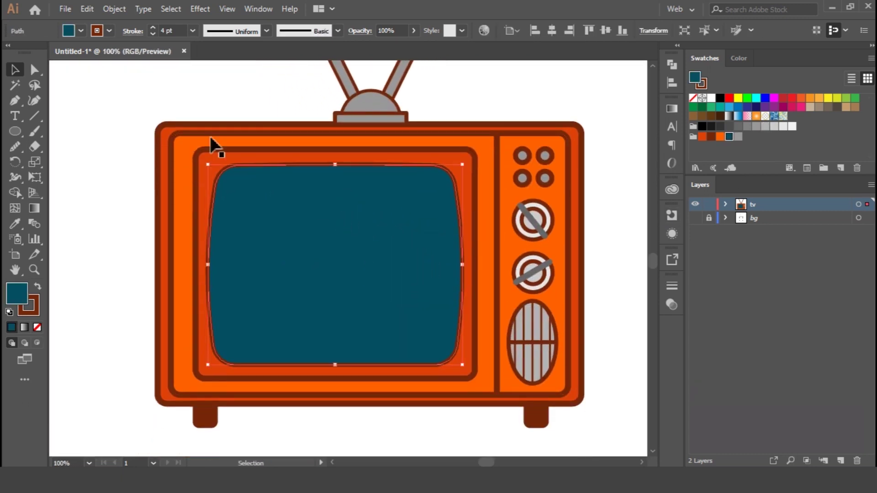
pyautogui.click(88, 9)
pyautogui.click(118, 69)
pyautogui.click(89, 9)
pyautogui.click(133, 98)
pyautogui.click(89, 9)
pyautogui.click(131, 96)
pyautogui.moveTo(359, 230)
pyautogui.mouseDown()
pyautogui.moveTo(267, 140)
pyautogui.moveTo(259, 103)
pyautogui.mouseUp()
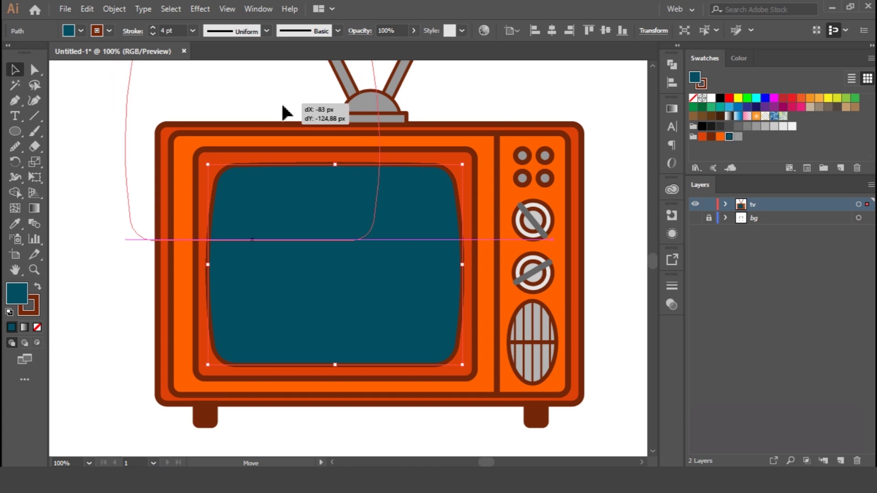
pyautogui.moveTo(262, 109); pyautogui.dragTo(299, 111)
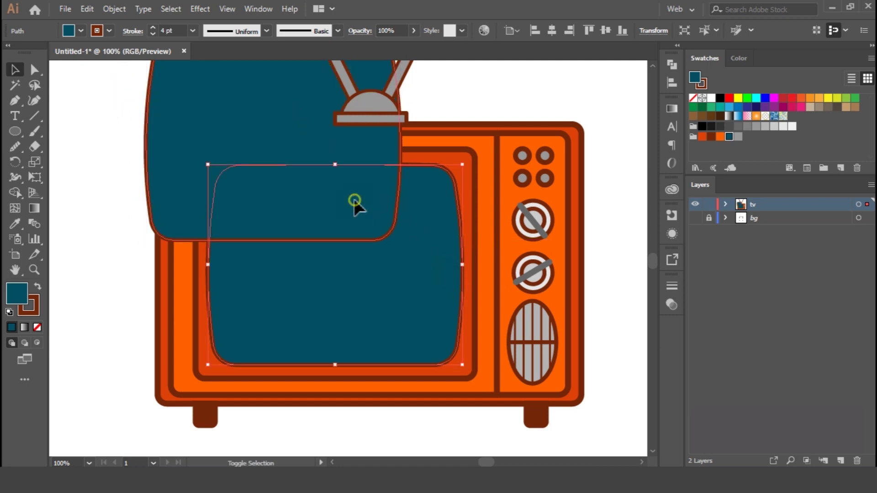
# Subtract the front copy from the screen with Pathfinder Minus Front.
pyautogui.keyDown('shift'); pyautogui.click(355, 204); pyautogui.keyUp('shift')
pyautogui.click(670, 84)
pyautogui.click(671, 63)
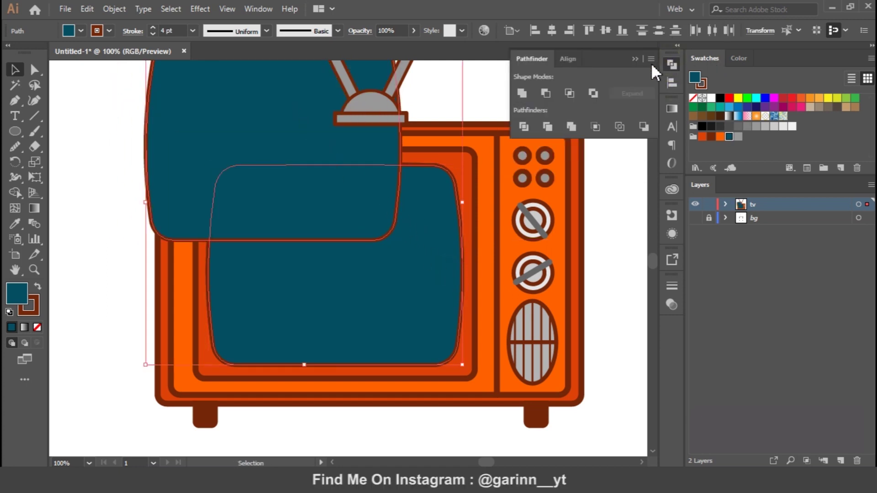
pyautogui.click(549, 95)
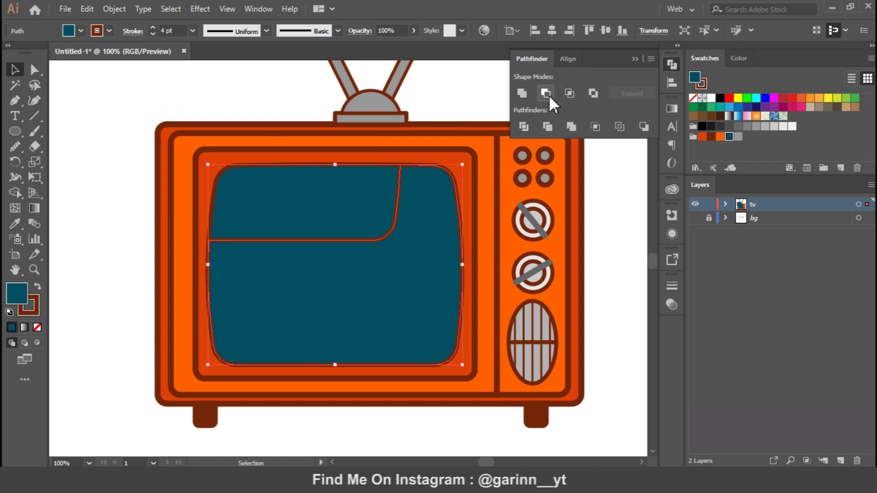
pyautogui.click(673, 62)
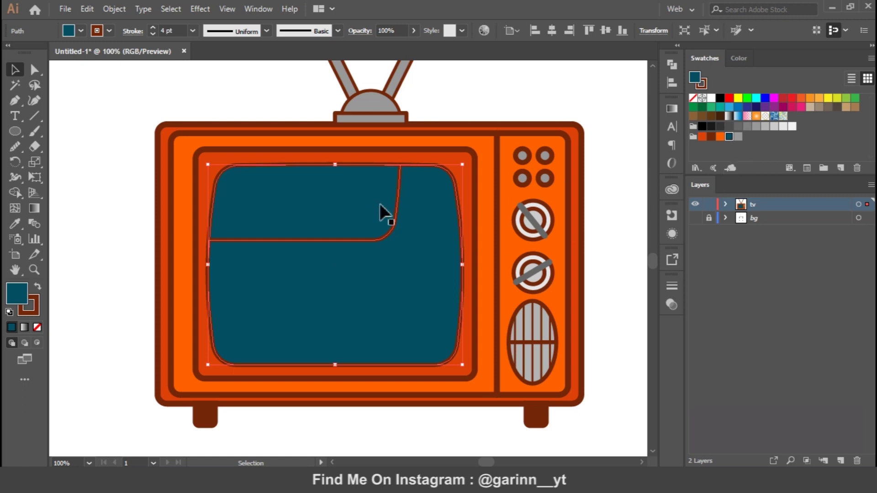
# Fill the highlight with a lighter teal and set the screen shapes' stroke to None.
pyautogui.doubleClick(15, 299)
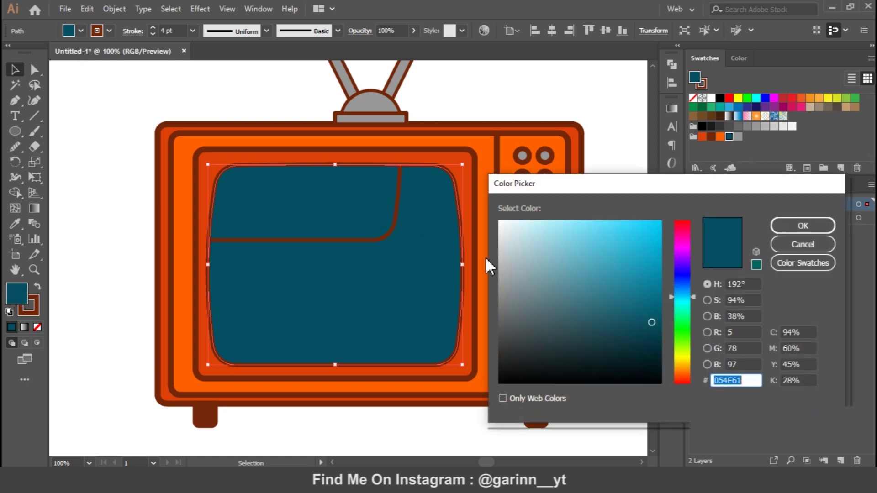
pyautogui.click(642, 303)
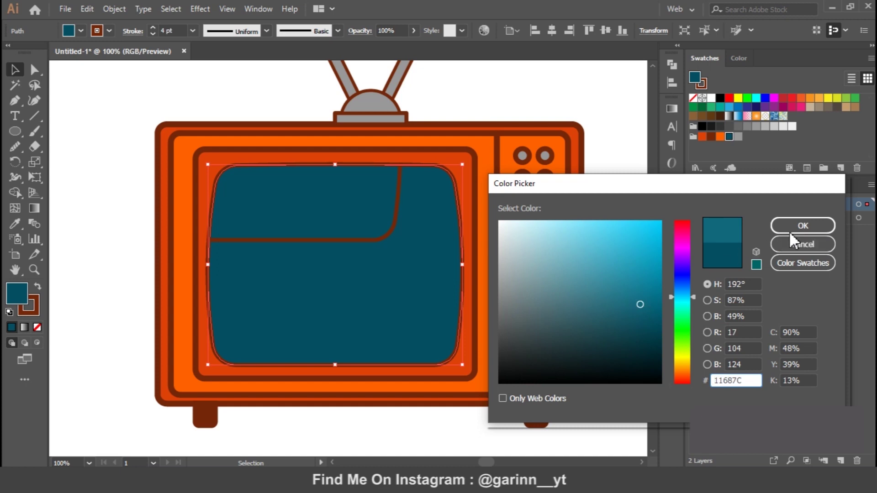
pyautogui.click(795, 227)
pyautogui.hotkey('ctrl', 'shift', 'a')
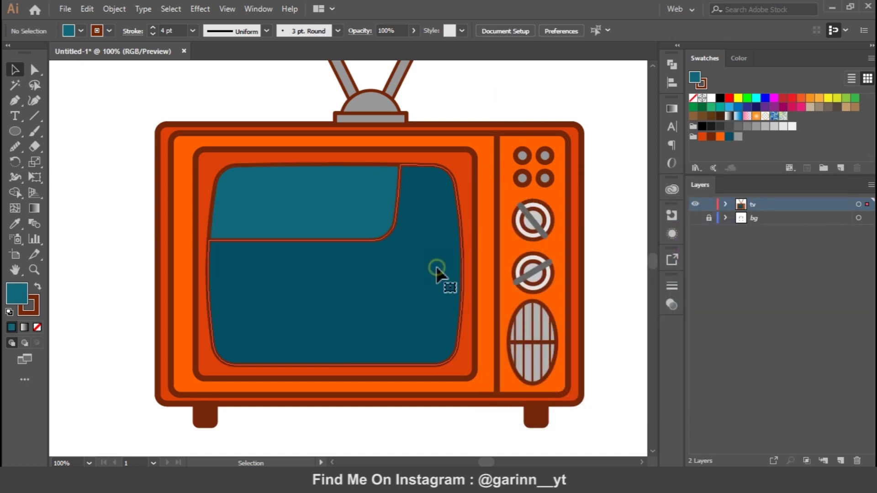
pyautogui.click(436, 268)
pyautogui.click(36, 314)
pyautogui.click(16, 293)
pyautogui.hotkey('ctrl', 'shift', 'a')
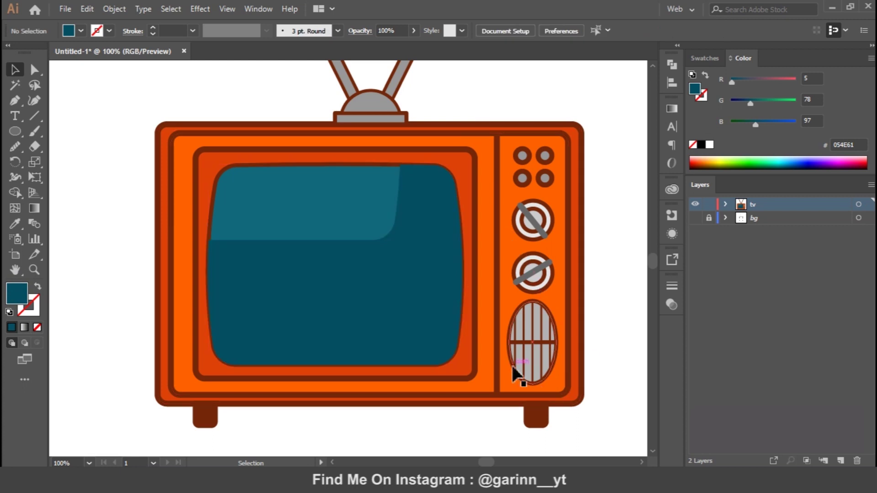
# Brighten the main screen fill to a slightly lighter teal.
pyautogui.hotkey('ctrl', '-')
pyautogui.hotkey('ctrl', '-')
pyautogui.hotkey('ctrl', '-')
pyautogui.hotkey('ctrl', '-')
pyautogui.hotkey('ctrl', '1')
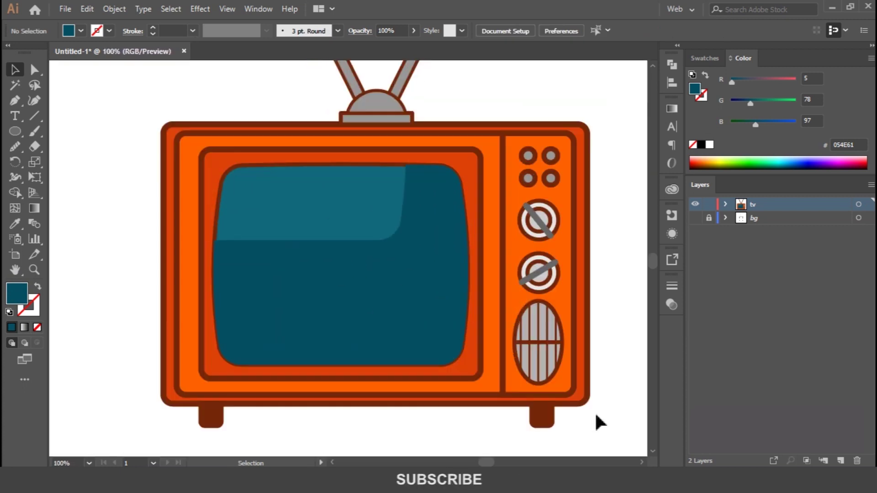
pyautogui.click(443, 304)
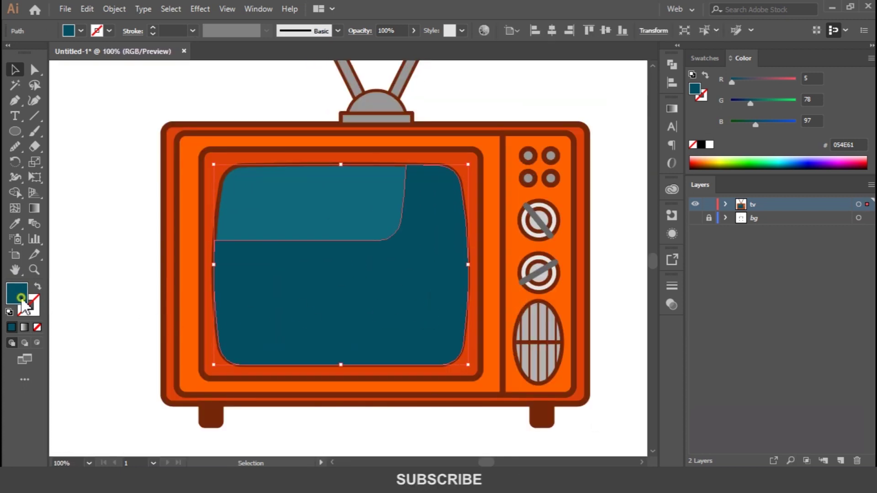
pyautogui.doubleClick(17, 293)
pyautogui.click(645, 312)
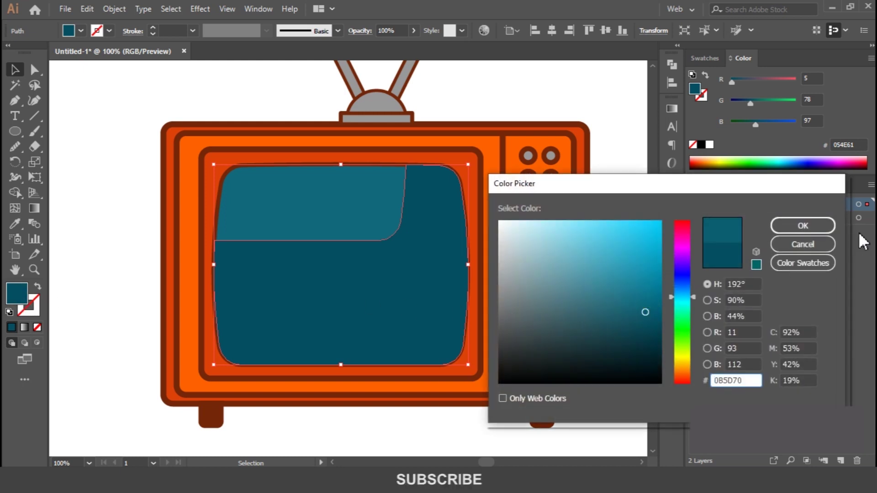
pyautogui.click(826, 228)
# Give the top screen shape a lighter teal fill.
pyautogui.click(366, 191)
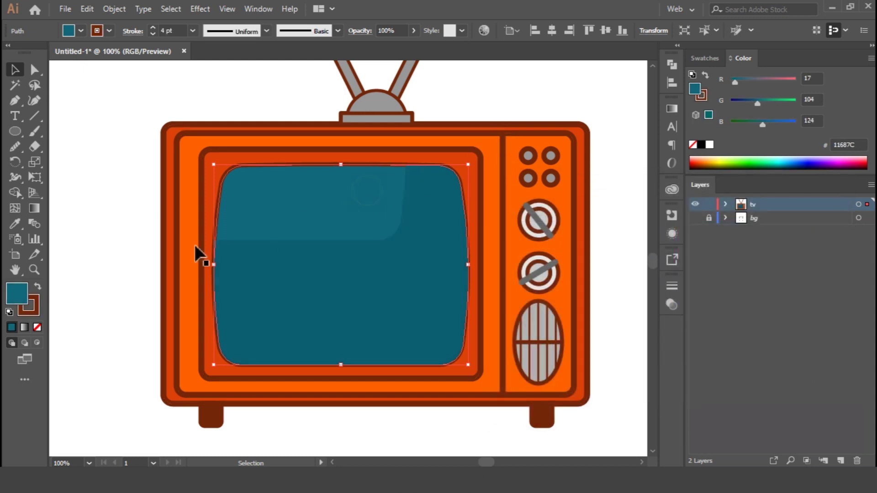
pyautogui.doubleClick(20, 297)
pyautogui.click(634, 299)
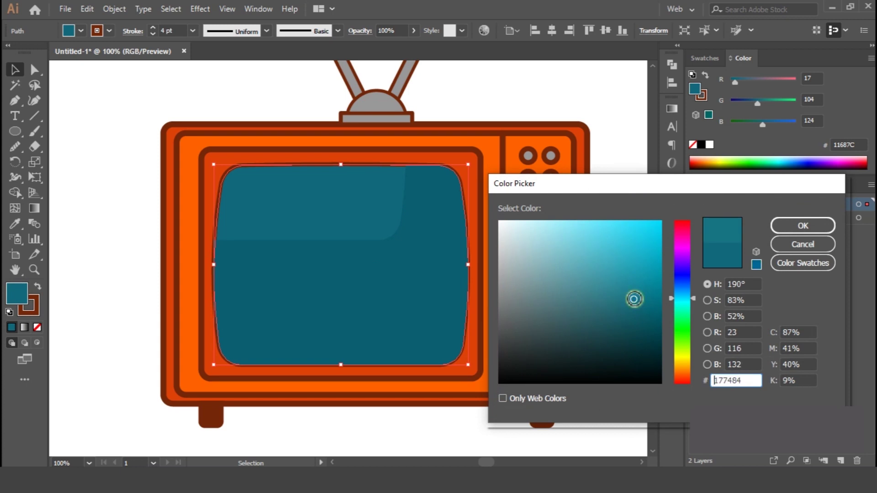
pyautogui.click(787, 228)
# Set the extra top shape's fill to None so the highlight shows through.
pyautogui.click(518, 109)
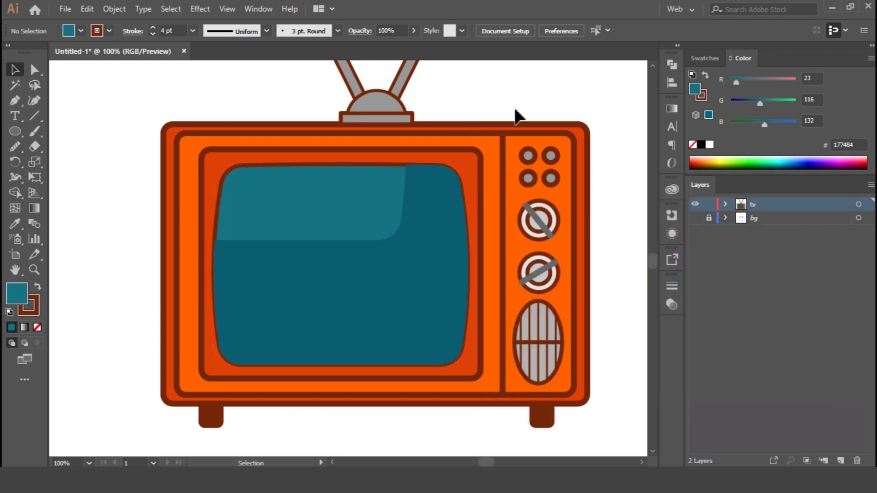
pyautogui.click(332, 210)
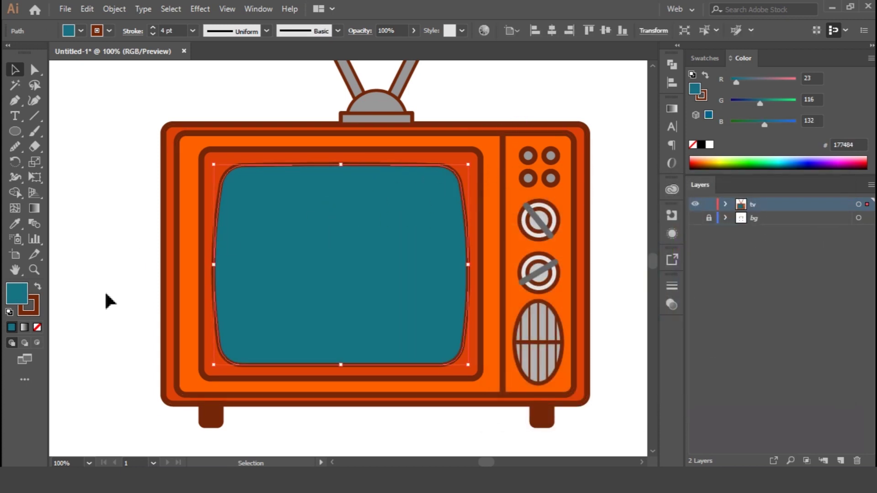
pyautogui.click(39, 328)
pyautogui.click(131, 262)
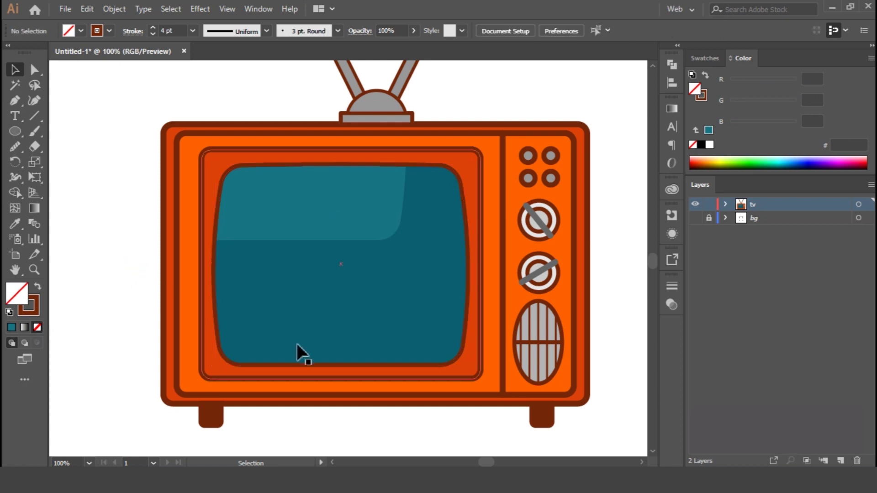
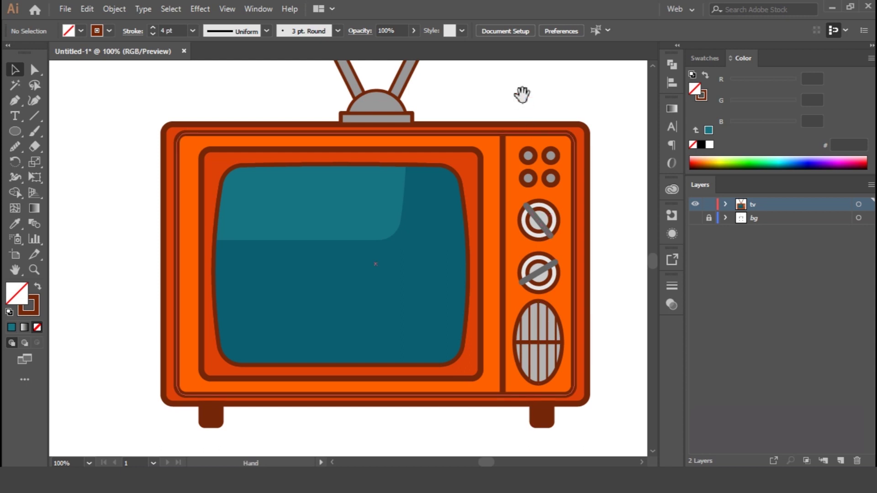
# Darken the antenna base bar's fill to grey #727272.
pyautogui.moveTo(523, 91); pyautogui.dragTo(491, 259)
pyautogui.click(378, 288)
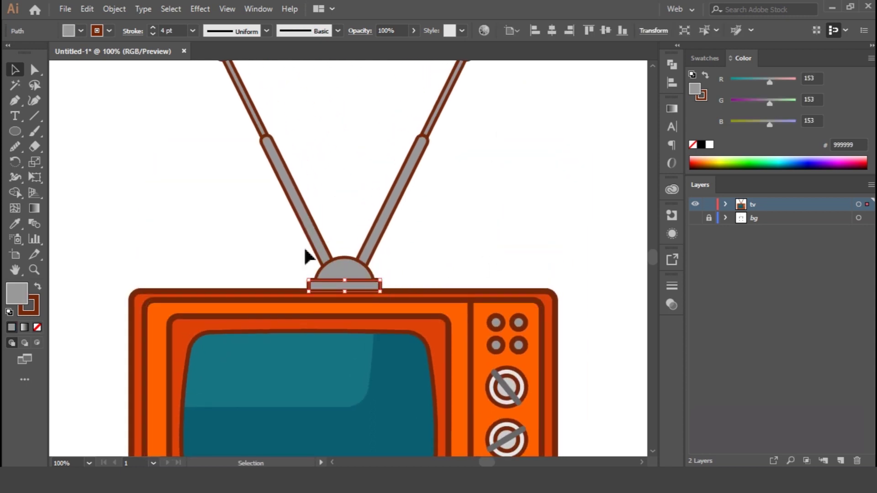
pyautogui.doubleClick(16, 294)
pyautogui.moveTo(505, 296); pyautogui.dragTo(500, 310)
pyautogui.click(803, 225)
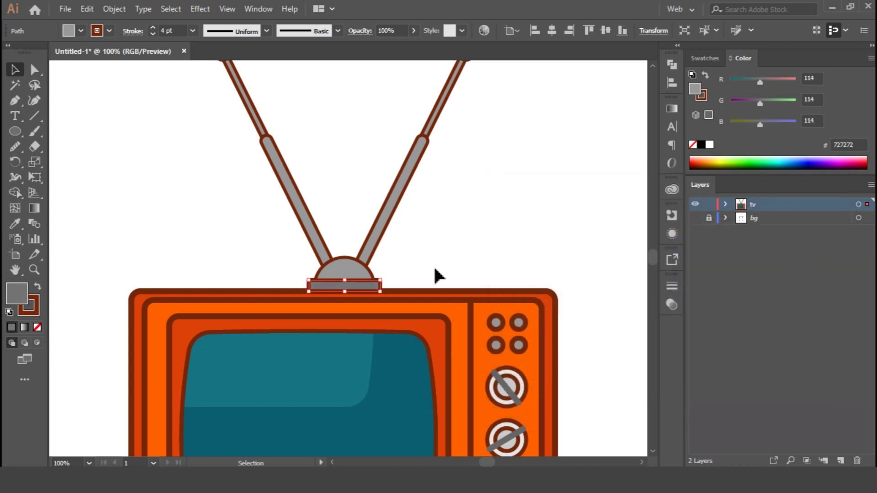
pyautogui.click(434, 267)
# Ungroup the antenna group so each rod can be recoloured separately.
pyautogui.moveTo(505, 201); pyautogui.dragTo(484, 247)
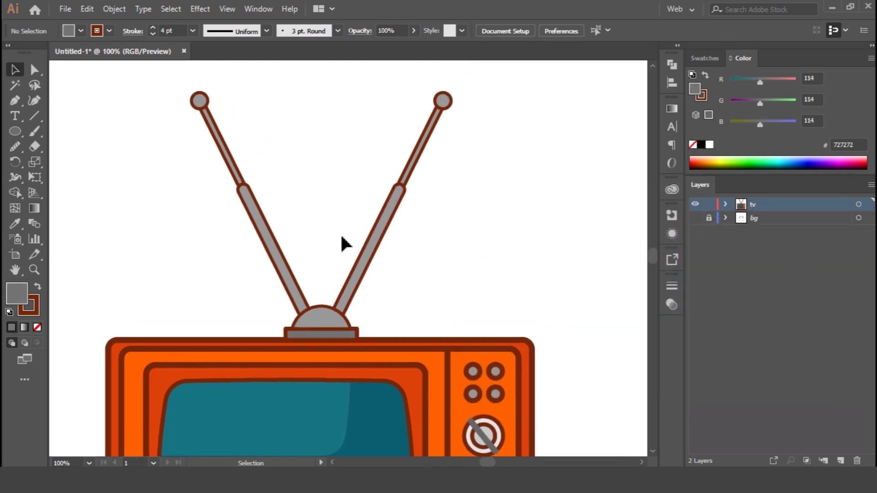
pyautogui.moveTo(404, 287); pyautogui.dragTo(379, 268)
pyautogui.rightClick(370, 267)
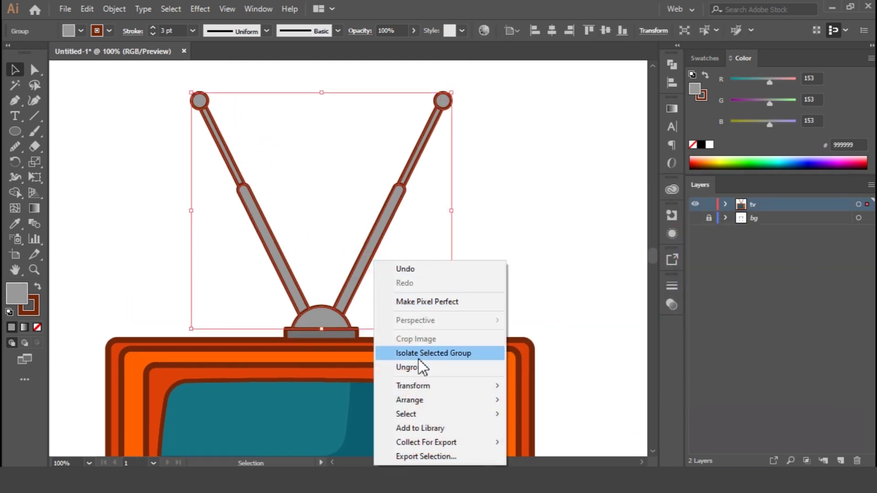
pyautogui.click(417, 358)
pyautogui.click(376, 270)
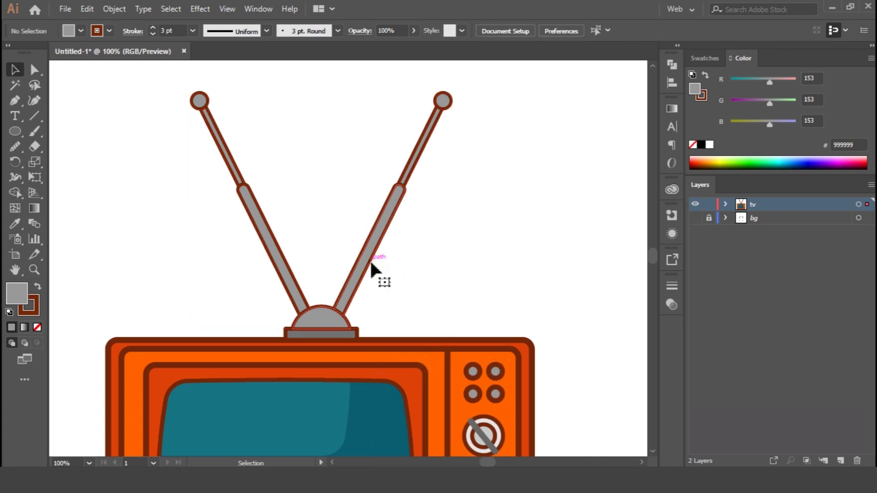
# Fill the right lower antenna rod with #848484 and eyedropper that grey onto the left rod.
pyautogui.click(371, 268)
pyautogui.doubleClick(15, 289)
pyautogui.moveTo(498, 286); pyautogui.dragTo(499, 300)
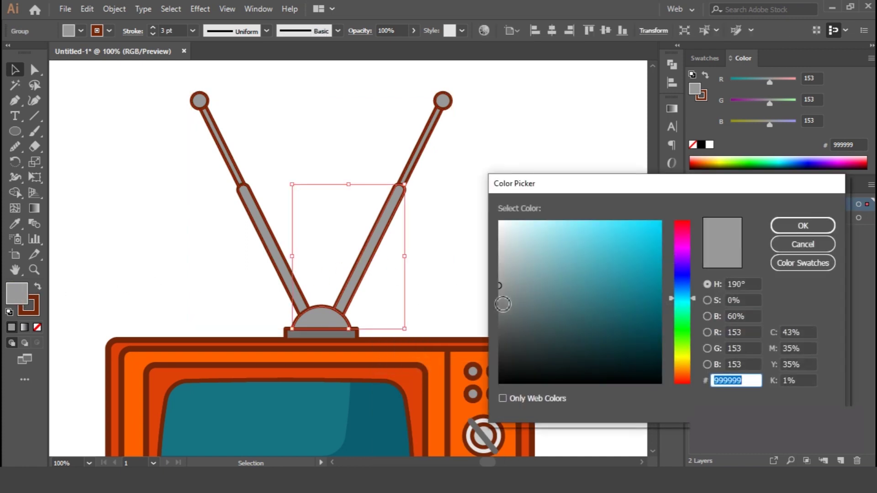
pyautogui.click(803, 225)
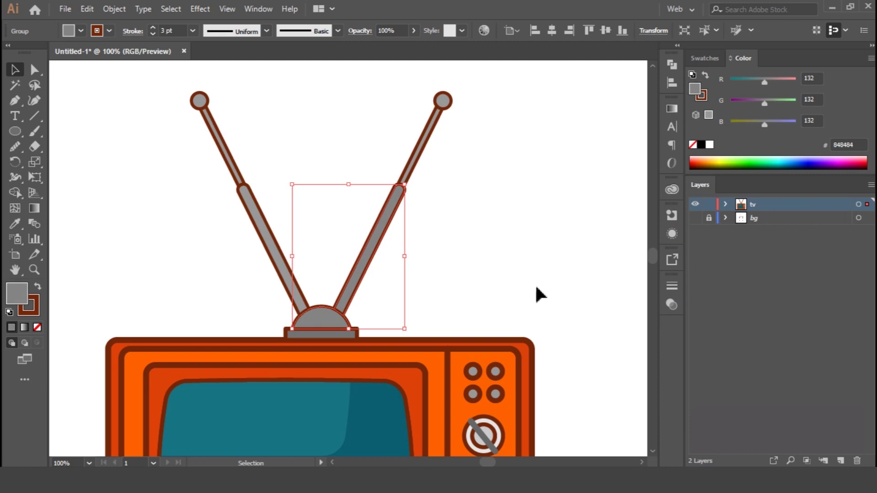
pyautogui.click(276, 255)
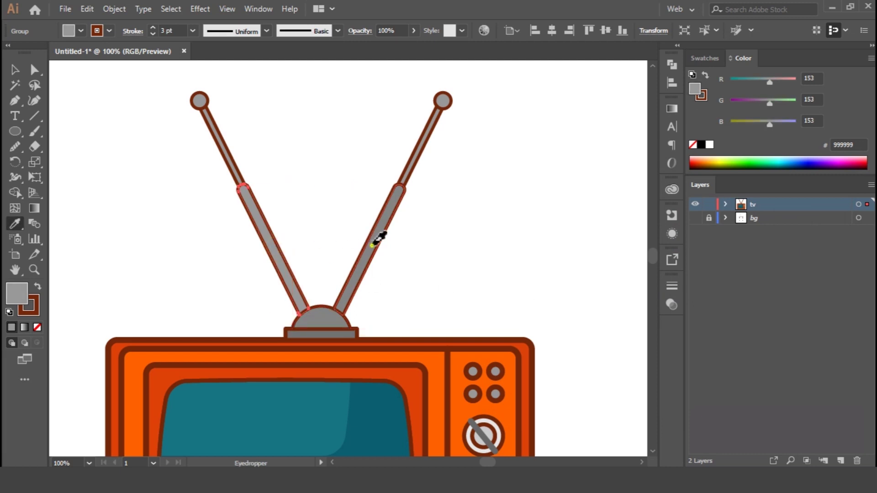
pyautogui.click(468, 269)
pyautogui.hotkey('ctrl', '+')
pyautogui.hotkey('ctrl', '+')
pyautogui.hotkey('ctrl', '+')
pyautogui.moveTo(472, 272); pyautogui.dragTo(466, 156)
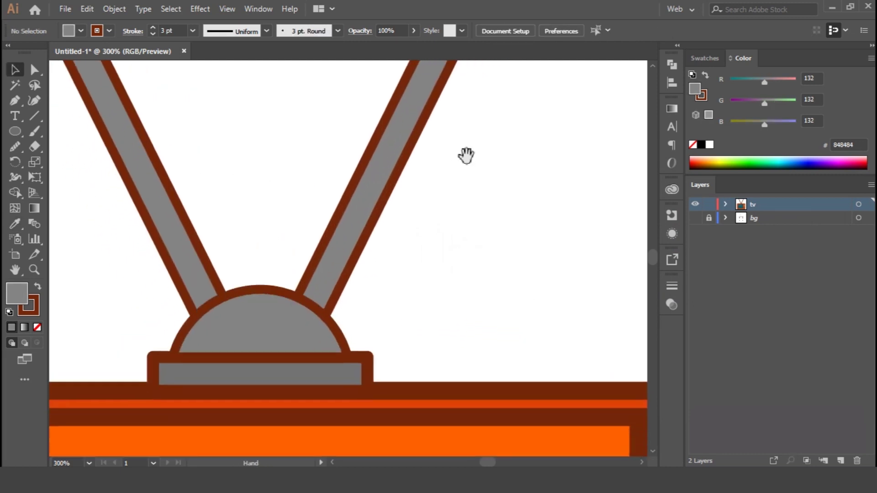
# Ungroup the antenna dome from its base.
pyautogui.click(266, 318)
pyautogui.rightClick(267, 317)
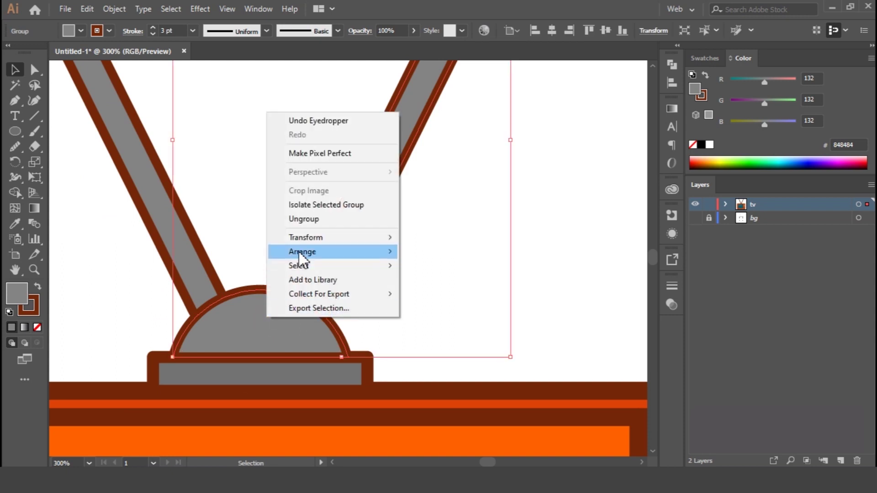
pyautogui.click(307, 218)
pyautogui.click(423, 276)
# Cut a downward-shifted dome copy from the dome with Pathfinder Minus Front, leaving a crescent.
pyautogui.press('a')
pyautogui.click(285, 318)
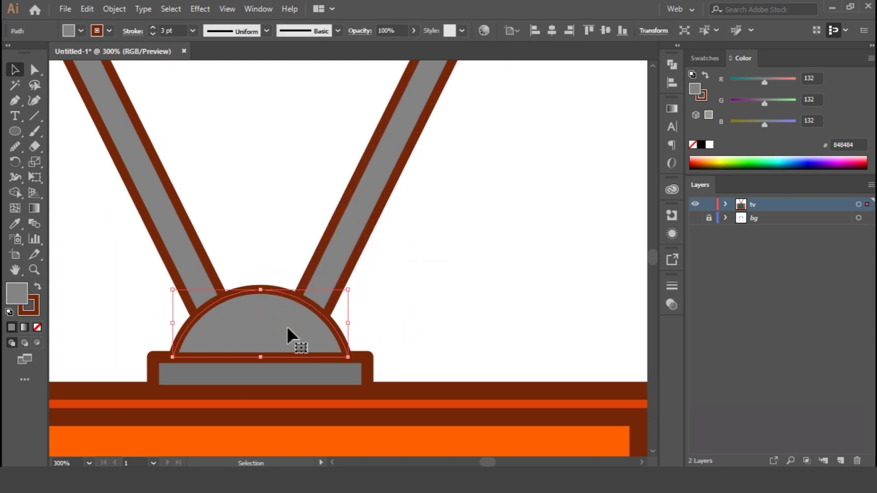
pyautogui.moveTo(268, 325); pyautogui.dragTo(273, 319)
pyautogui.press('v')
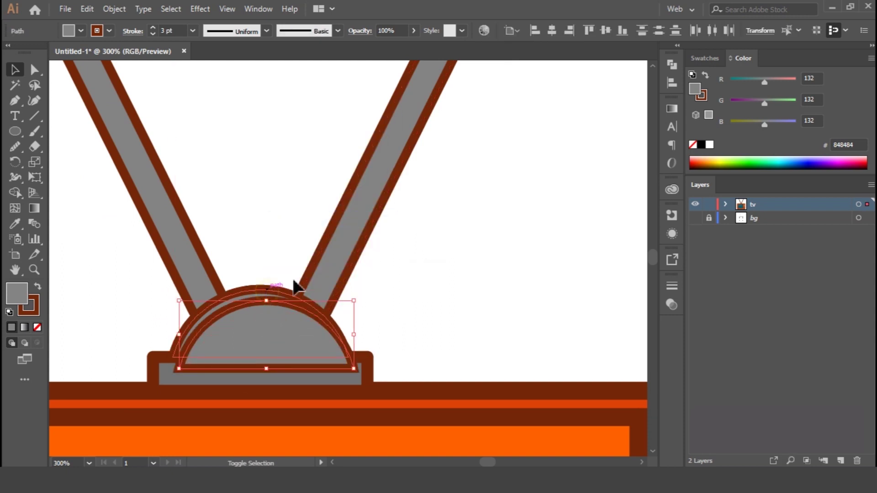
pyautogui.click(671, 82)
pyautogui.click(672, 65)
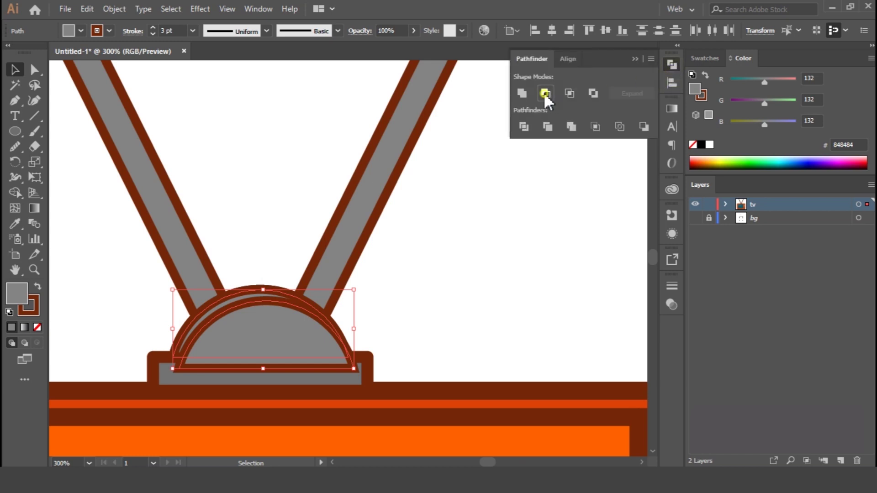
pyautogui.click(545, 93)
pyautogui.click(671, 65)
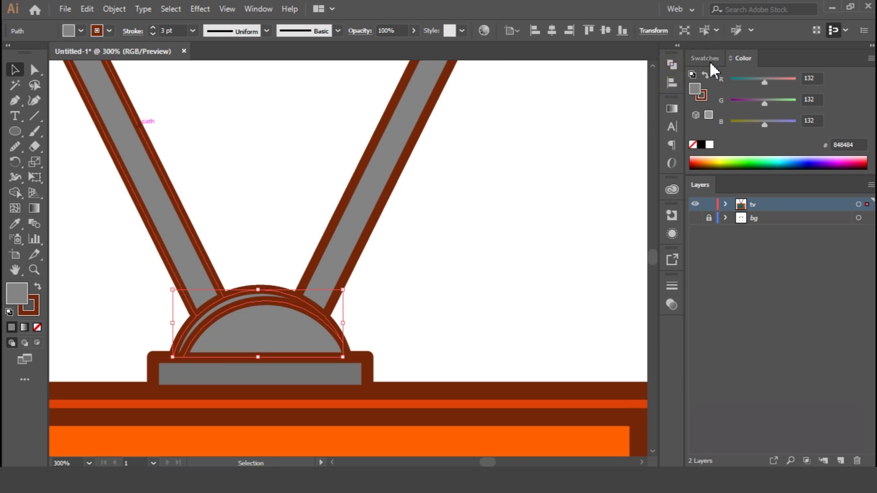
# Fill the crescent highlight white with no stroke and review the grey dome beneath it.
pyautogui.click(707, 59)
pyautogui.click(791, 127)
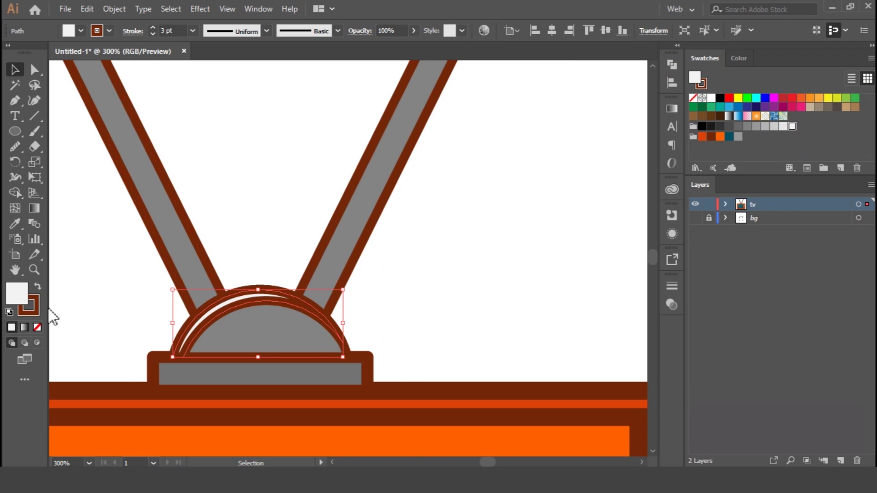
pyautogui.click(29, 307)
pyautogui.click(37, 327)
pyautogui.press('x')
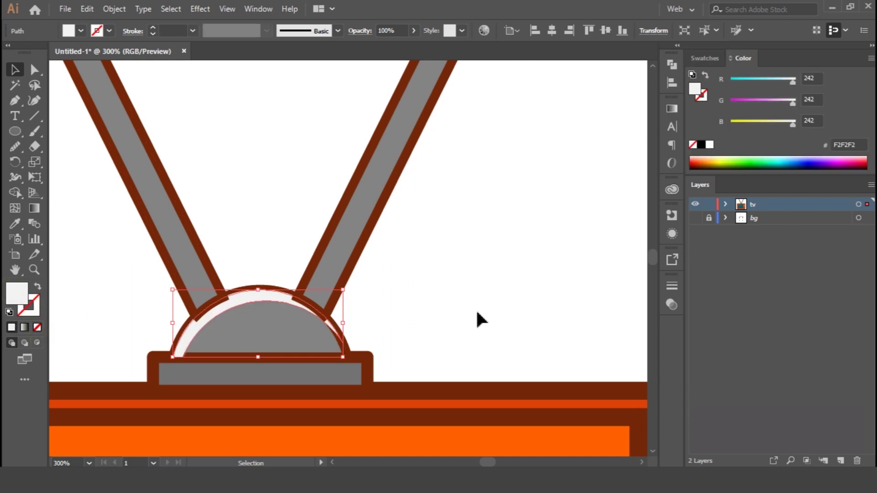
pyautogui.click(477, 313)
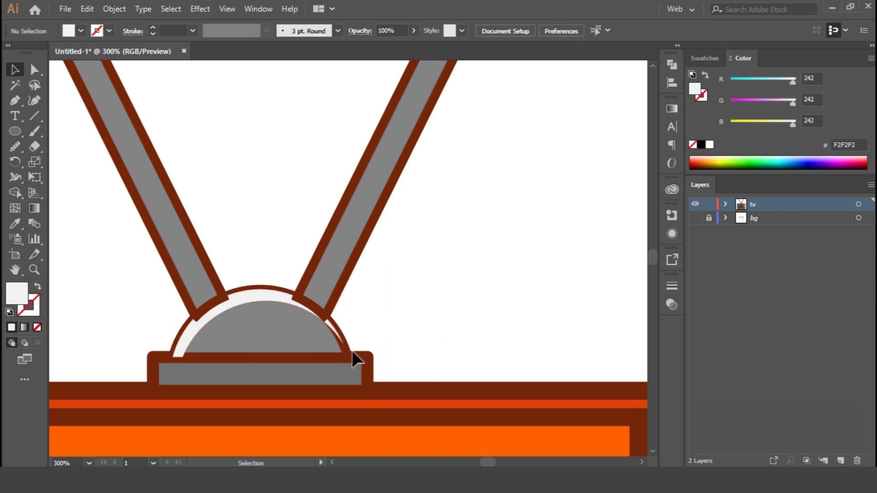
pyautogui.click(274, 339)
pyautogui.press('v')
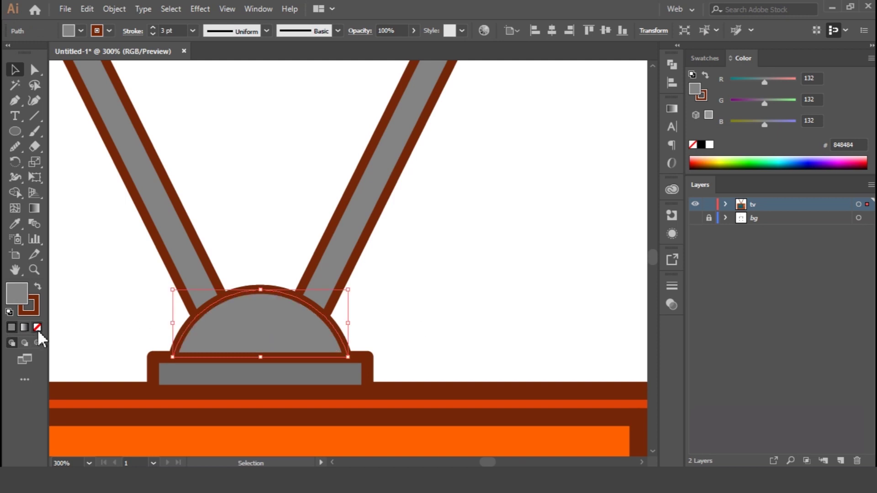
pyautogui.click(37, 327)
pyautogui.click(449, 314)
pyautogui.hotkey('ctrl', '-')
pyautogui.hotkey('ctrl', '-')
pyautogui.hotkey('ctrl', '-')
pyautogui.hotkey('ctrl', '-')
pyautogui.hotkey('ctrl', '-')
pyautogui.hotkey('ctrl', '+')
pyautogui.hotkey('ctrl', '+')
# Draw a straight Pen line under the TV, extending past both legs.
pyautogui.moveTo(565, 329); pyautogui.dragTo(557, 251)
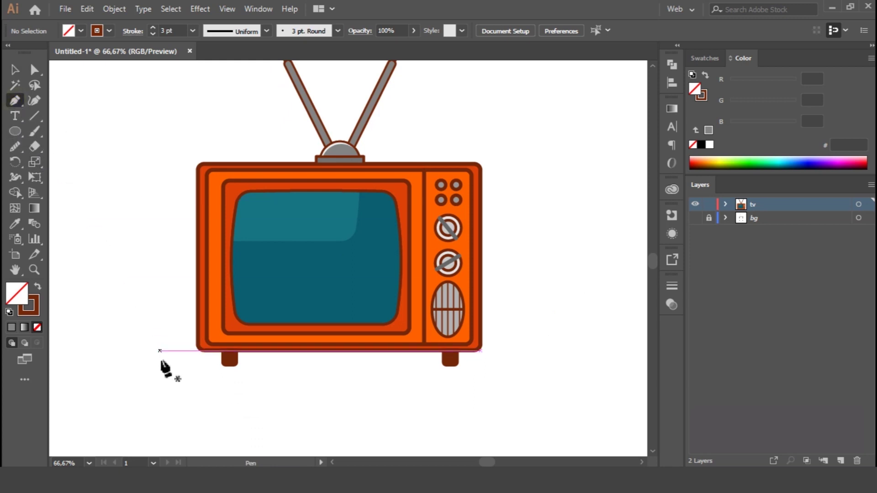
pyautogui.click(133, 364)
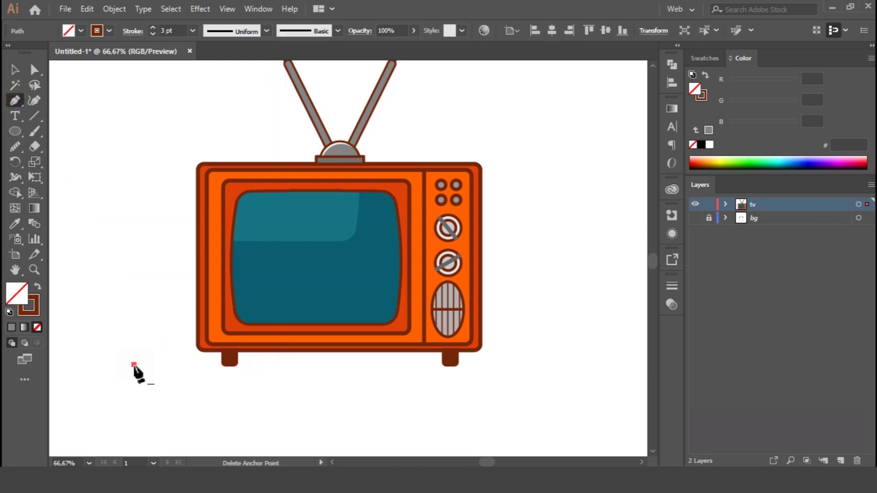
pyautogui.click(537, 379)
pyautogui.press('v')
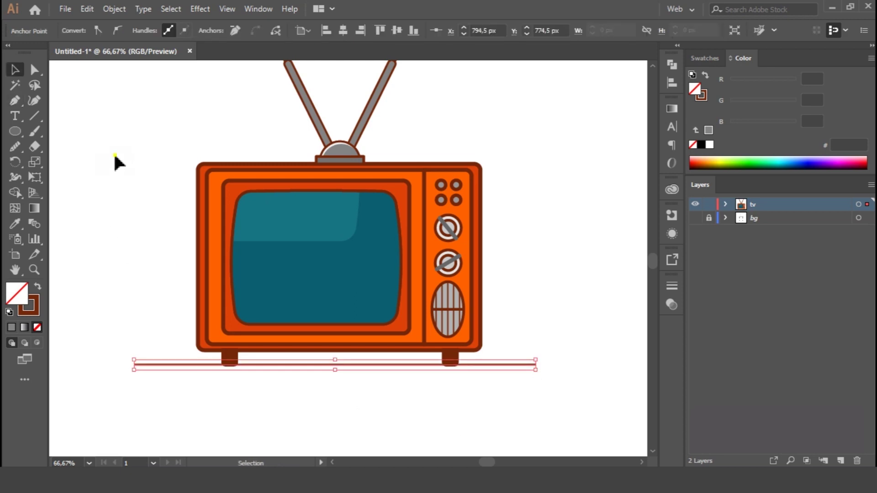
pyautogui.click(104, 327)
# Set the ground line's stroke weight to 10 pt.
pyautogui.moveTo(104, 327); pyautogui.dragTo(143, 403)
pyautogui.click(152, 27)
pyautogui.click(153, 27)
pyautogui.click(152, 28)
pyautogui.click(129, 32)
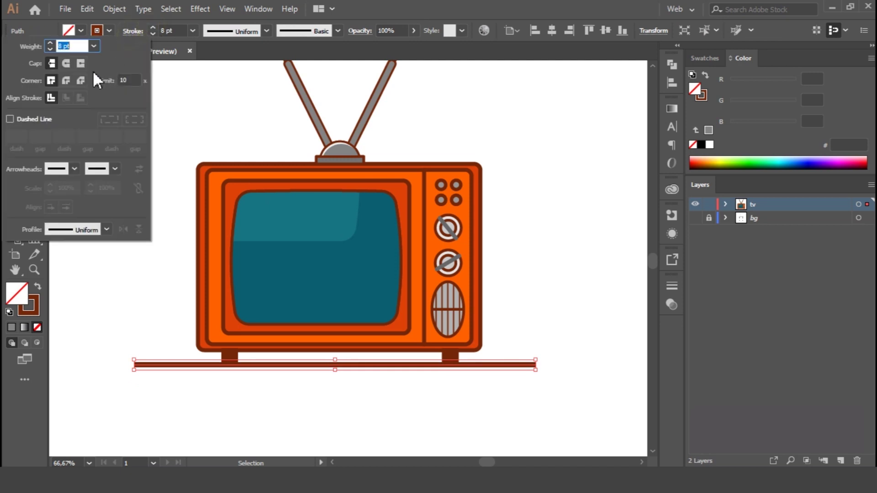
pyautogui.click(245, 42)
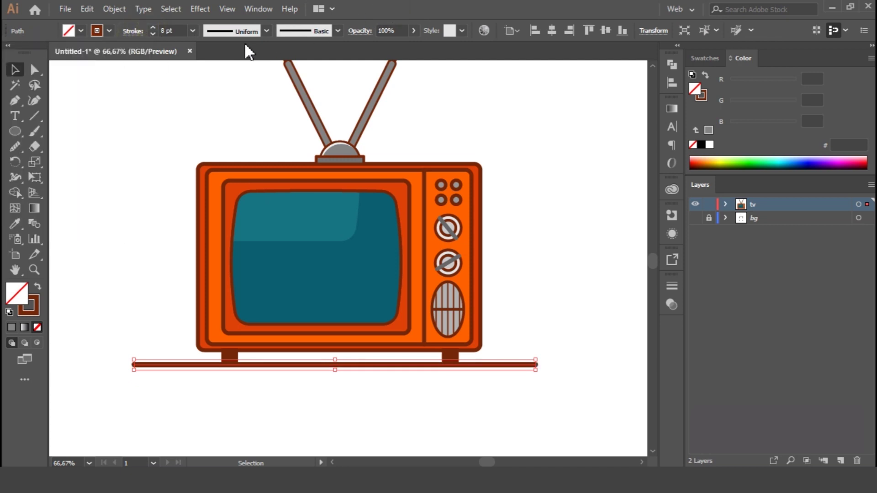
pyautogui.click(152, 27)
pyautogui.click(96, 269)
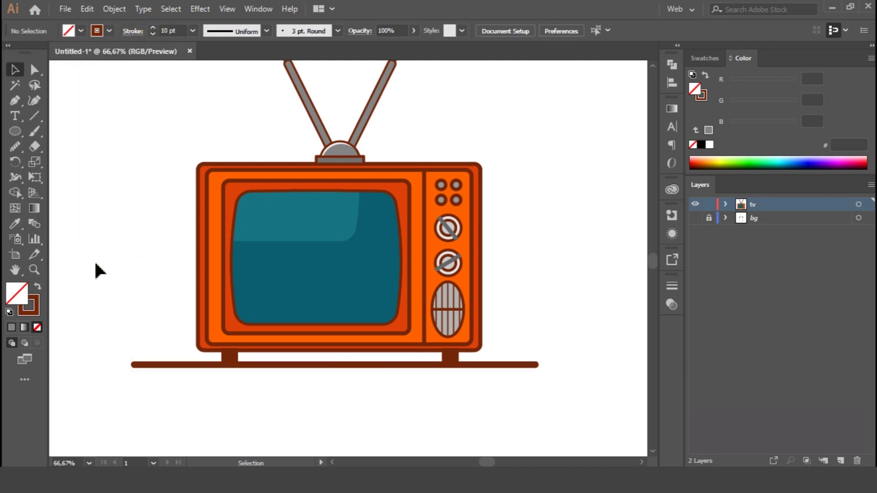
pyautogui.hotkey('ctrl', '+')
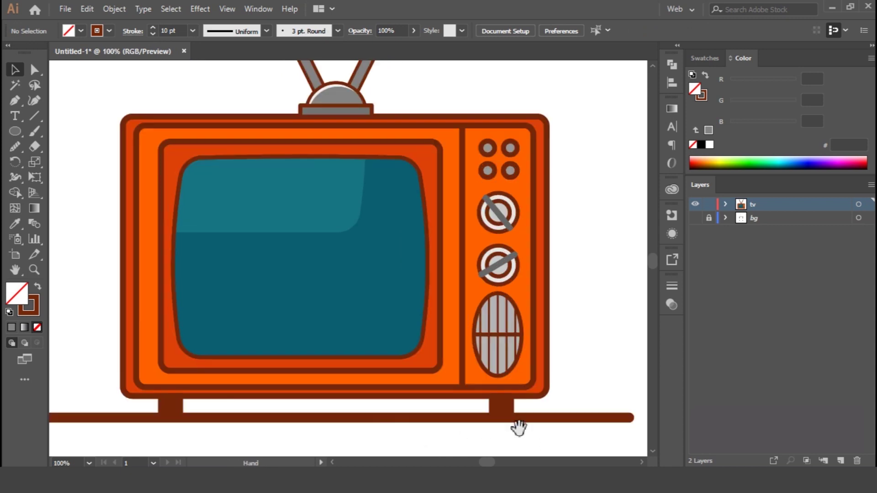
# Add an anchor point near the ground line's left end.
pyautogui.moveTo(516, 427); pyautogui.dragTo(634, 382)
pyautogui.click(196, 373)
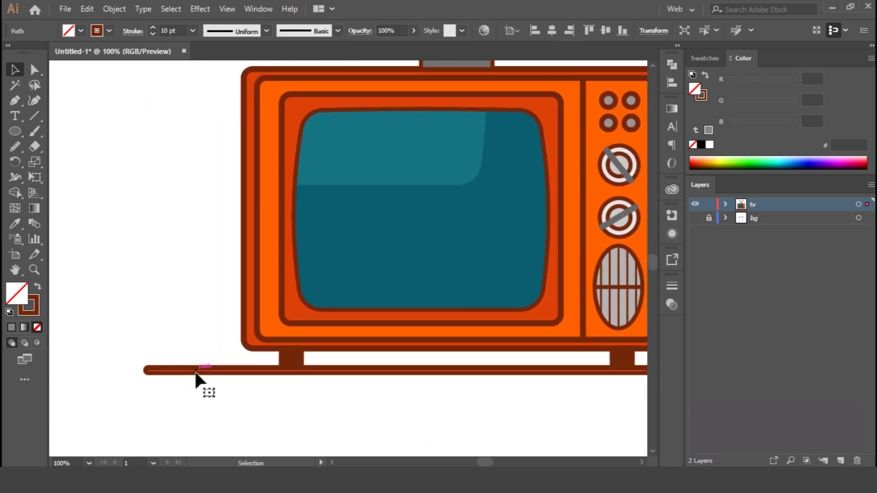
pyautogui.click(15, 101)
pyautogui.click(157, 371)
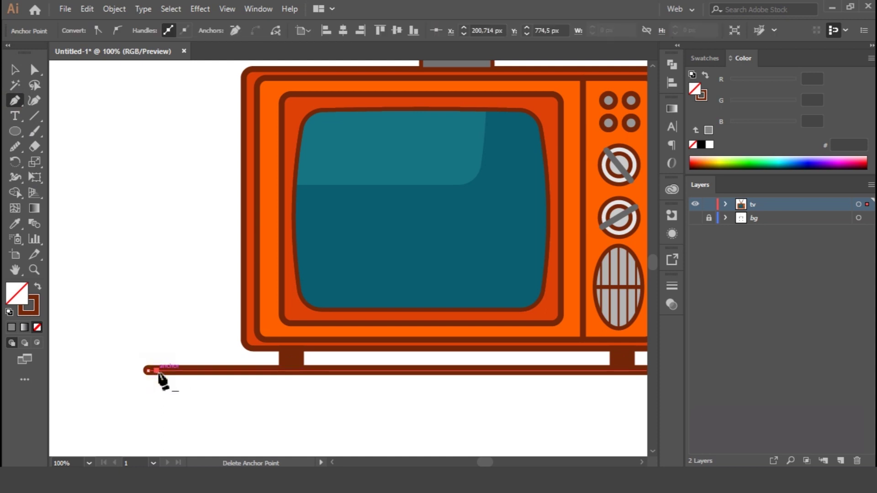
# Delete a segment near the right end and drag the endpoint to open a gap.
pyautogui.moveTo(372, 421); pyautogui.dragTo(146, 417)
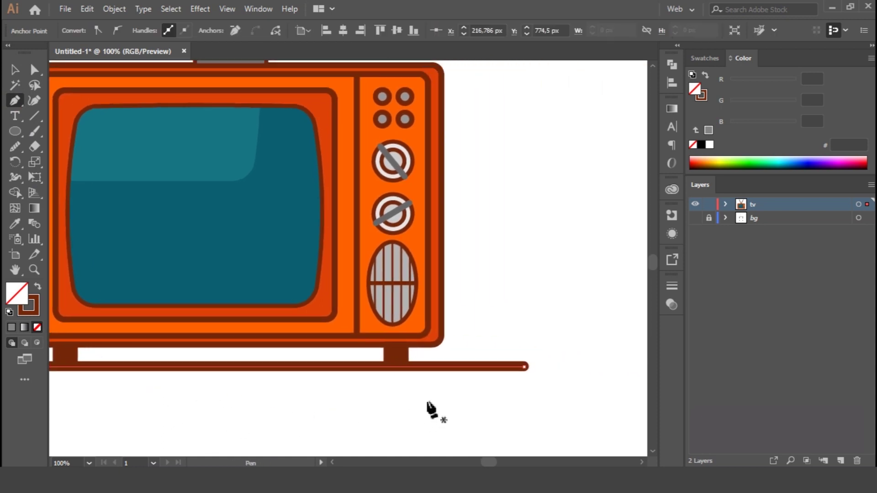
pyautogui.press('a')
pyautogui.hotkey('ctrl', '+')
pyautogui.hotkey('ctrl', '+')
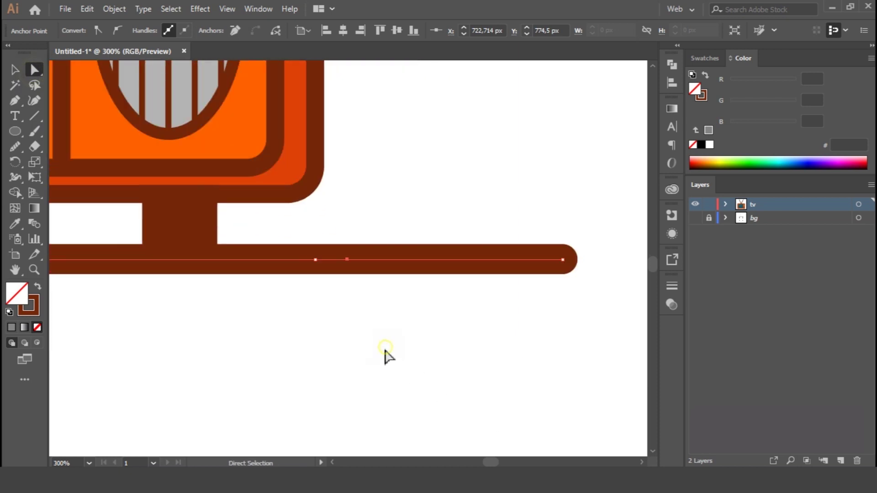
pyautogui.click(383, 355)
pyautogui.click(339, 268)
pyautogui.press('Delete')
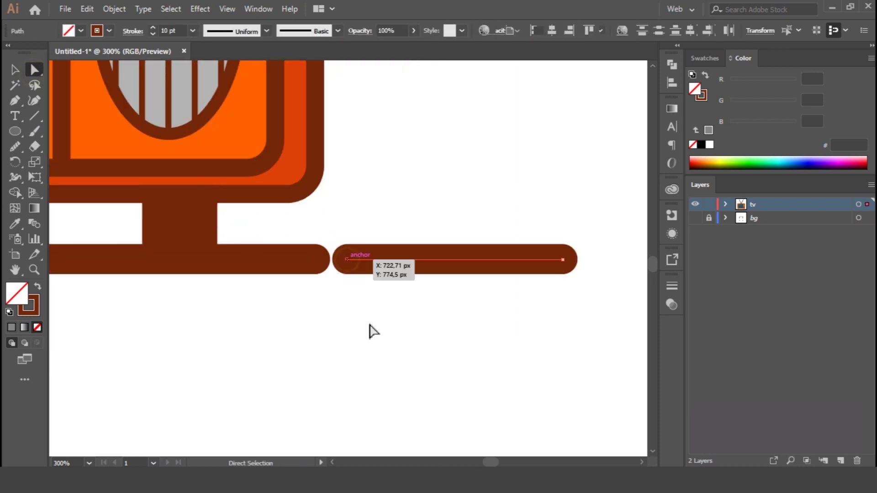
pyautogui.press('Right')
pyautogui.press('Right')
pyautogui.press('Right')
pyautogui.click(370, 332)
pyautogui.moveTo(277, 341)
pyautogui.mouseDown()
pyautogui.moveTo(363, 370)
pyautogui.moveTo(540, 344)
pyautogui.mouseUp()
# Marquee-delete a small section near the left end to form the left dash.
pyautogui.hotkey('ctrl', '-')
pyautogui.hotkey('ctrl', '-')
pyautogui.moveTo(220, 289); pyautogui.dragTo(221, 291)
pyautogui.press('Delete')
pyautogui.click(205, 285)
pyautogui.click(435, 423)
pyautogui.hotkey('ctrl', '-')
pyautogui.hotkey('ctrl', '-')
pyautogui.hotkey('ctrl', '-')
pyautogui.hotkey('ctrl', '+')
pyautogui.hotkey('ctrl', '+')
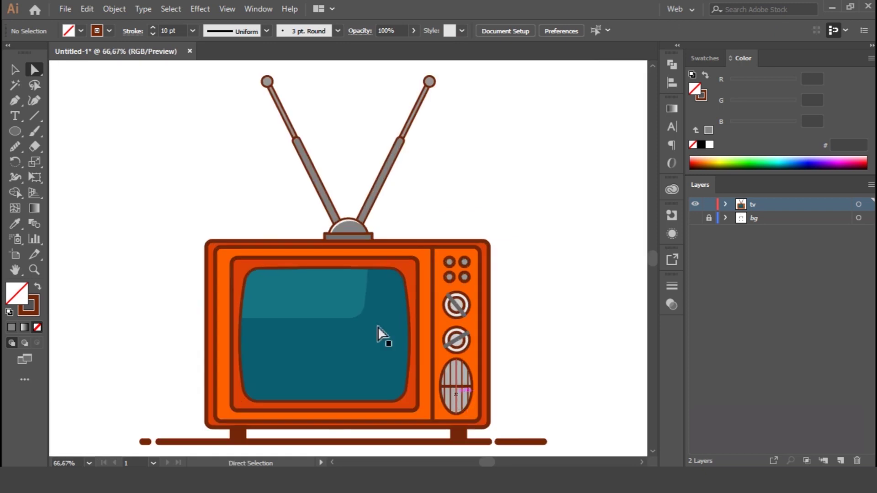
# Abandon a stray Pen path and select the lighter screen shape's corner.
pyautogui.click(15, 100)
pyautogui.moveTo(583, 260); pyautogui.dragTo(573, 231)
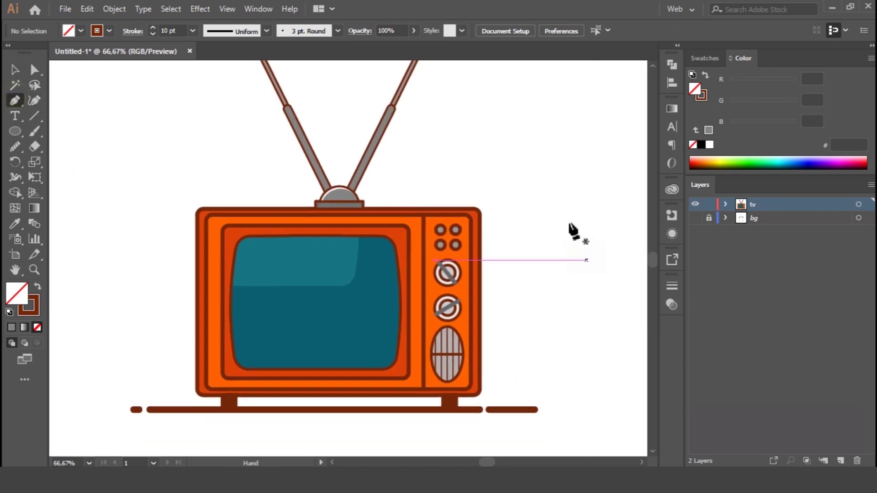
pyautogui.click(476, 169)
pyautogui.press('Escape')
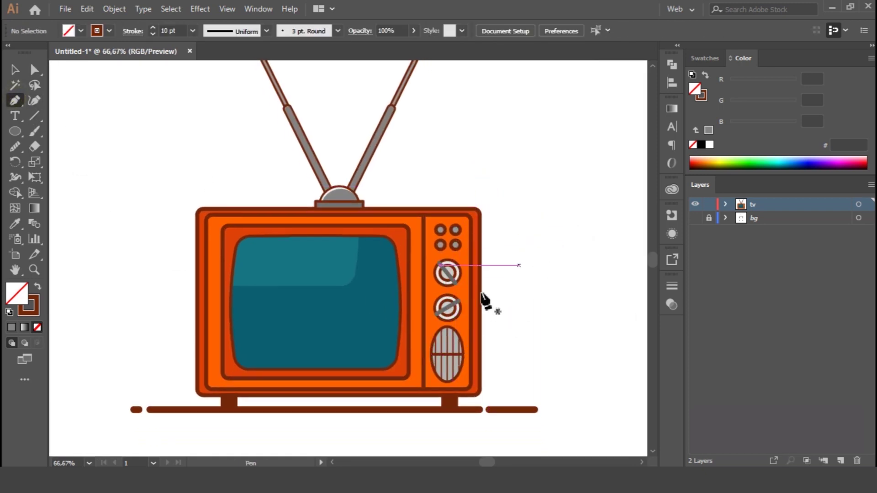
pyautogui.press('v')
pyautogui.press('a')
pyautogui.click(352, 338)
# Round the glare shape's inner corners by dragging their corner widgets.
pyautogui.moveTo(242, 299); pyautogui.dragTo(295, 348)
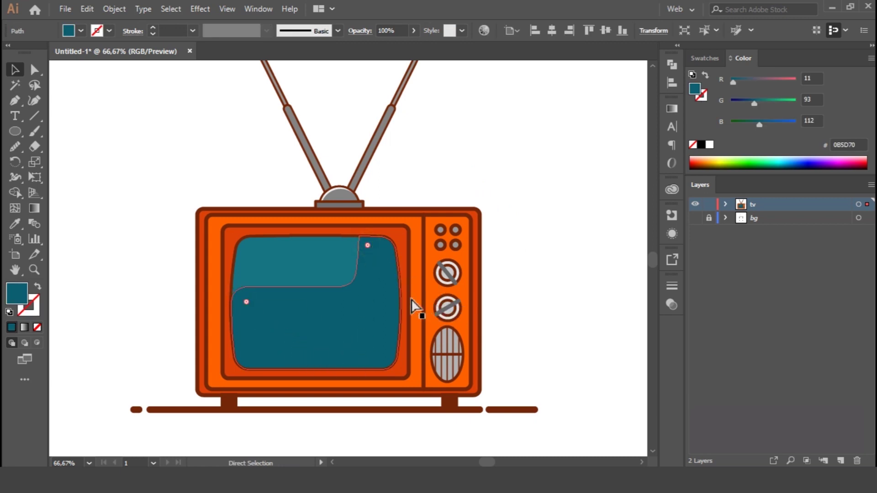
pyautogui.moveTo(368, 247); pyautogui.dragTo(411, 299)
pyautogui.press('v')
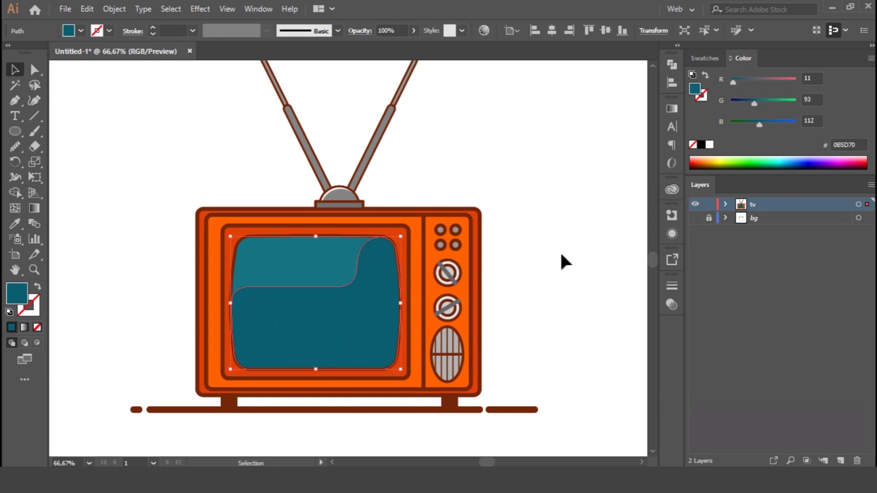
pyautogui.click(567, 308)
pyautogui.hotkey('ctrl', '+')
pyautogui.click(358, 332)
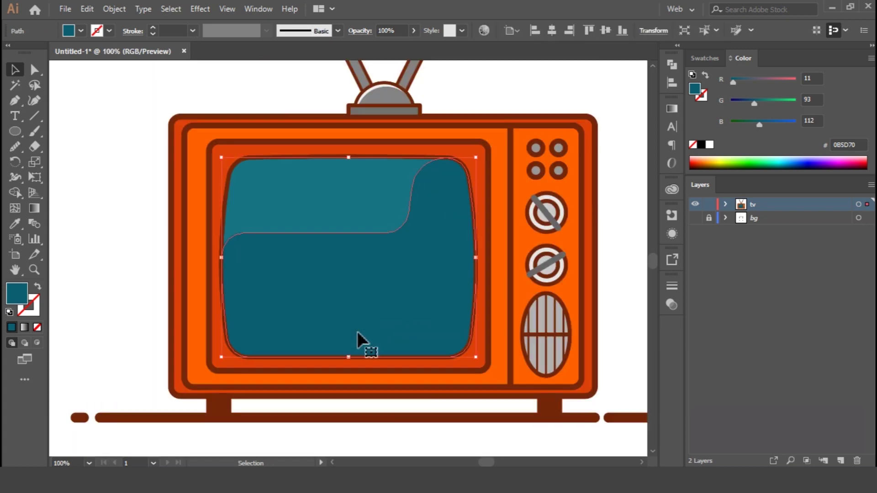
# Draw a closed Pen path with a curved lower edge across the TV screen.
pyautogui.click(15, 102)
pyautogui.click(475, 106)
pyautogui.moveTo(146, 322)
pyautogui.mouseDown()
pyautogui.moveTo(107, 339)
pyautogui.moveTo(104, 317)
pyautogui.mouseUp()
pyautogui.moveTo(402, 303)
pyautogui.mouseDown()
pyautogui.moveTo(482, 364)
pyautogui.moveTo(447, 386)
pyautogui.mouseUp()
pyautogui.moveTo(119, 375); pyautogui.dragTo(405, 406)
pyautogui.click(403, 401)
pyautogui.click(547, 382)
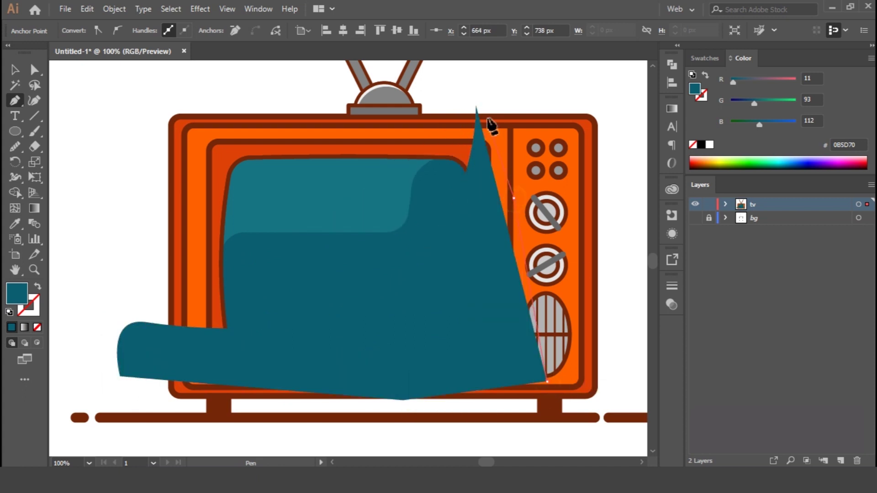
pyautogui.click(477, 108)
pyautogui.press('v')
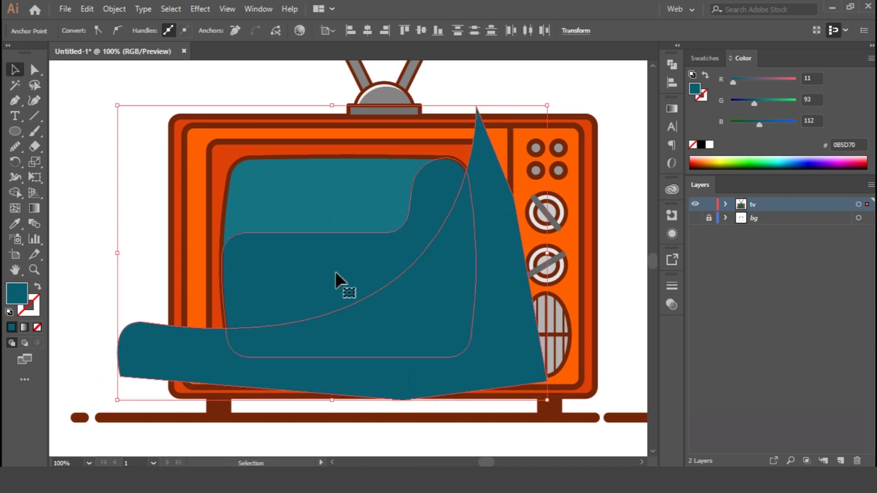
# Remove the path's parts outside the screen with Shape Builder.
pyautogui.click(14, 192)
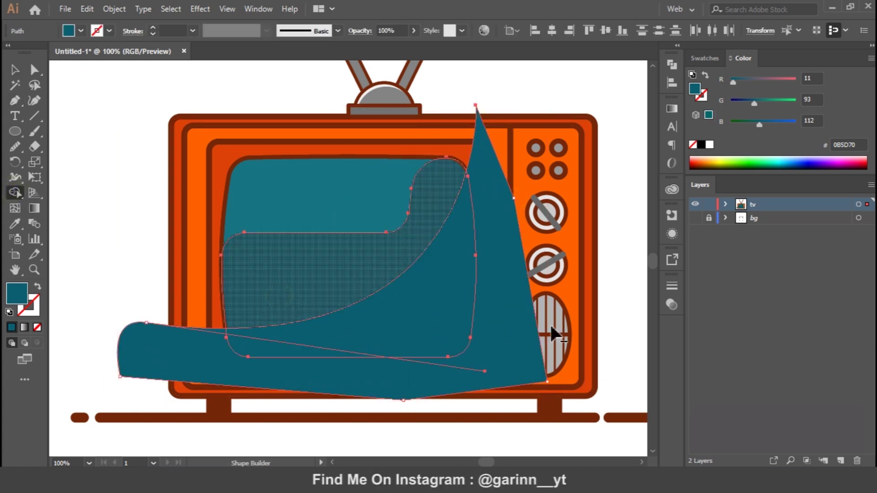
pyautogui.keyDown('alt'); pyautogui.click(524, 329); pyautogui.keyUp('alt')
pyautogui.press('v')
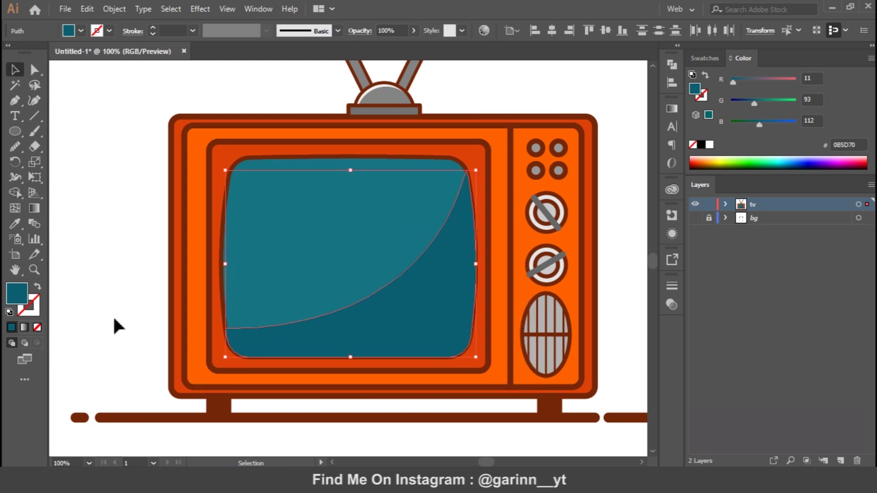
pyautogui.click(102, 317)
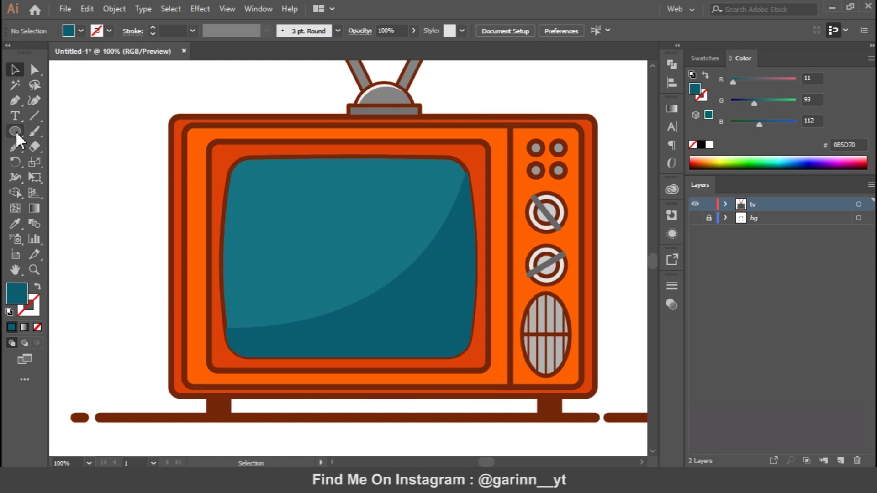
# Draw a flat ellipse near the screen's upper left and nudge it up.
pyautogui.moveTo(246, 185); pyautogui.dragTo(342, 207)
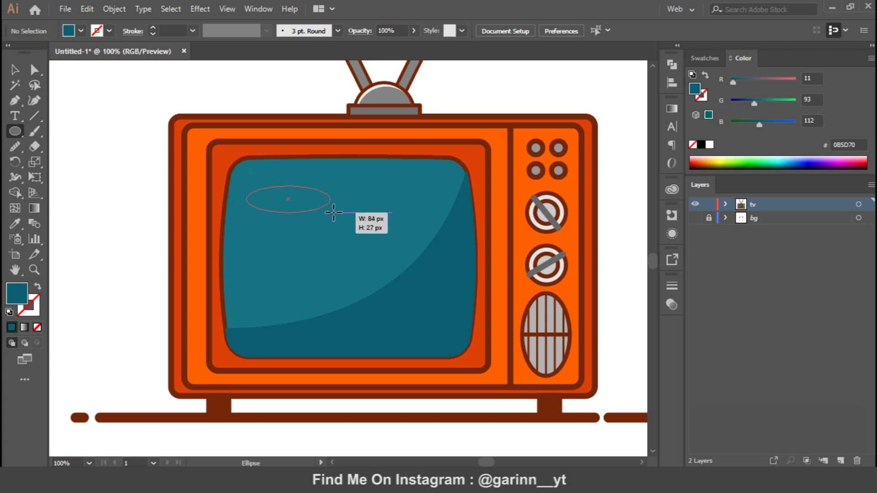
pyautogui.press('v')
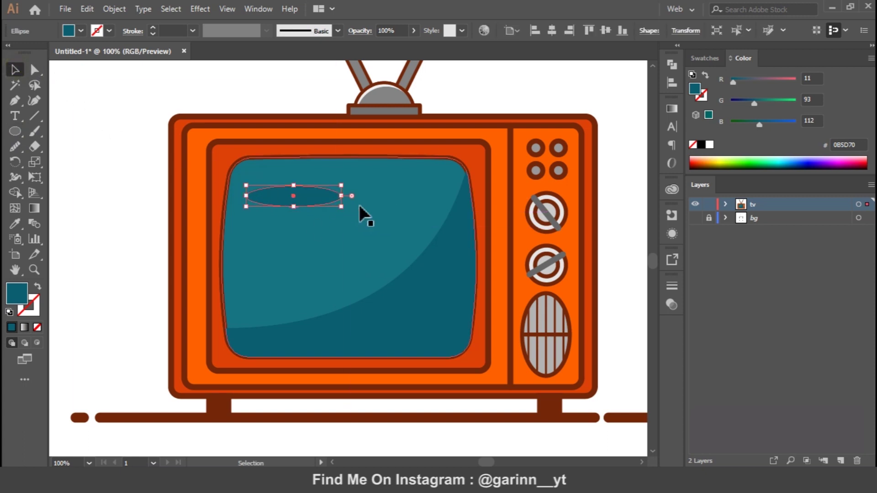
pyautogui.press('Up')
pyautogui.press('Up')
pyautogui.press('Up')
# Eyedropper the screen teal onto the ellipse, remove its stroke, and refill it with brighter teal 1F8F9B.
pyautogui.press('i')
pyautogui.click(388, 236)
pyautogui.click(38, 327)
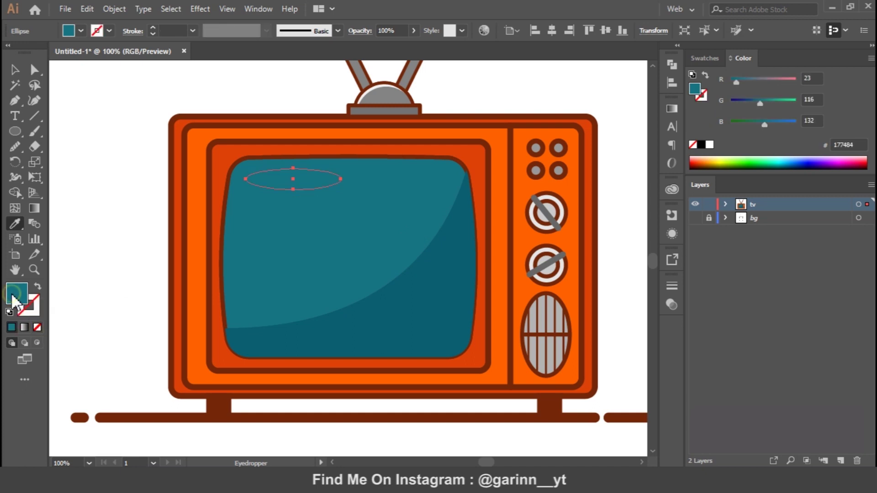
pyautogui.press('v')
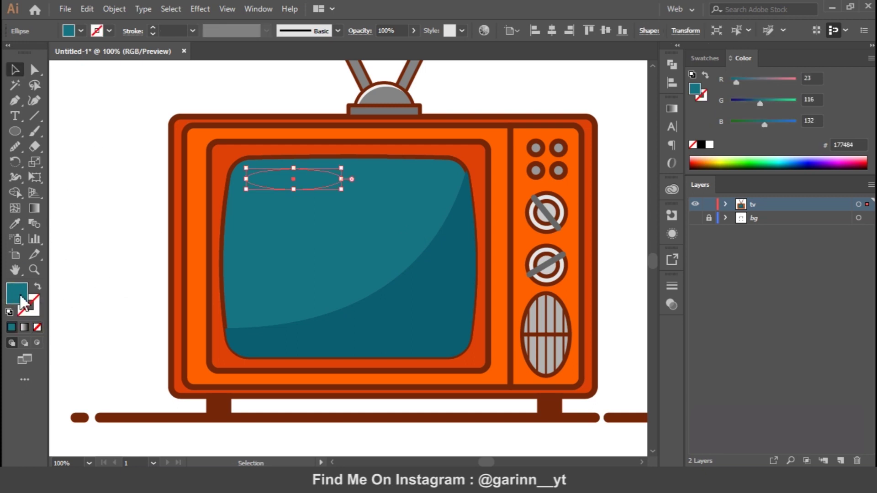
pyautogui.doubleClick(17, 294)
pyautogui.click(629, 284)
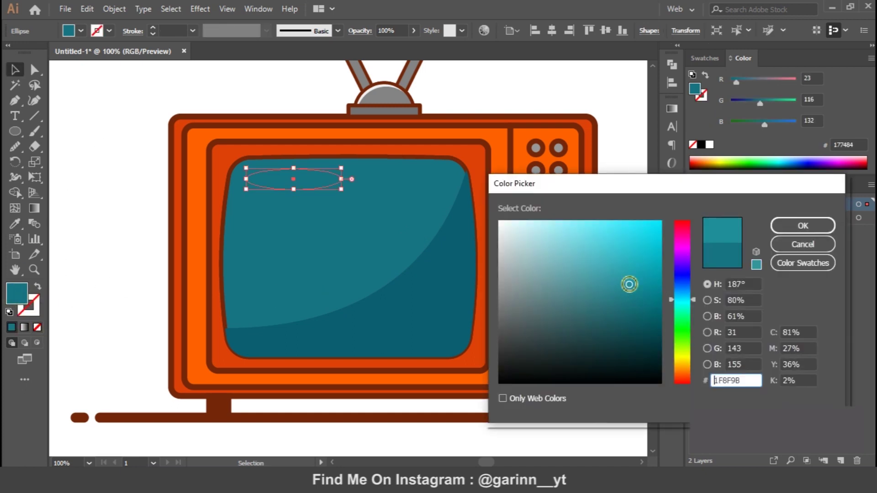
pyautogui.click(802, 226)
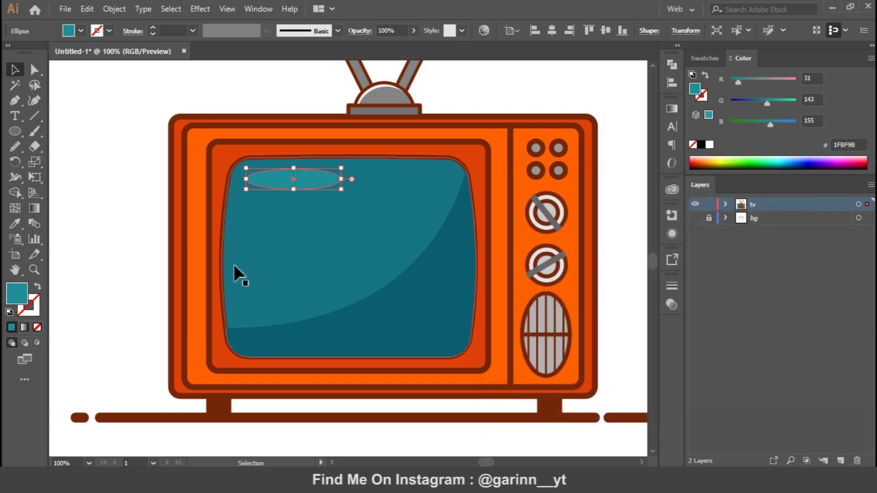
pyautogui.keyDown('ctrl'); pyautogui.click(221, 271); pyautogui.keyUp('ctrl')
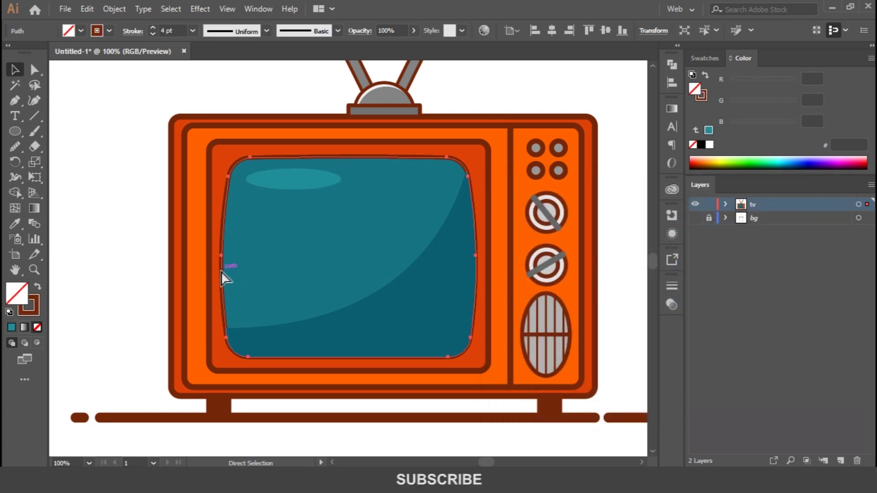
pyautogui.click(144, 281)
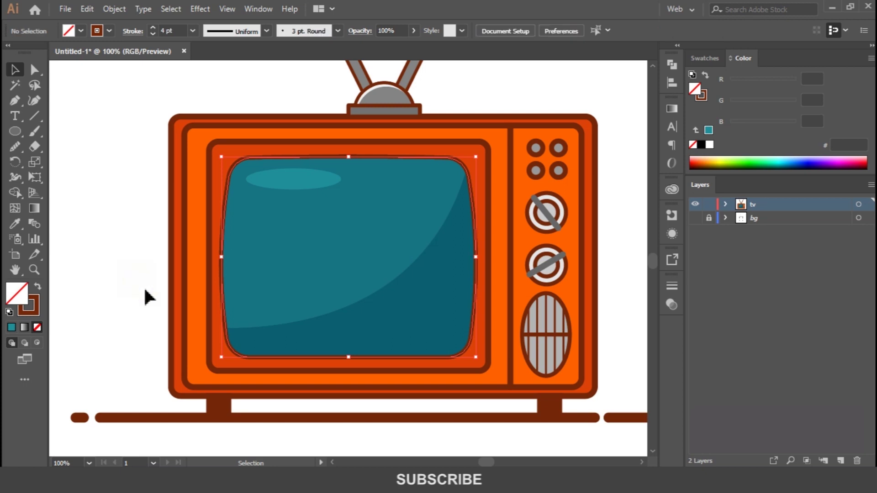
pyautogui.hotkey('ctrl', '-')
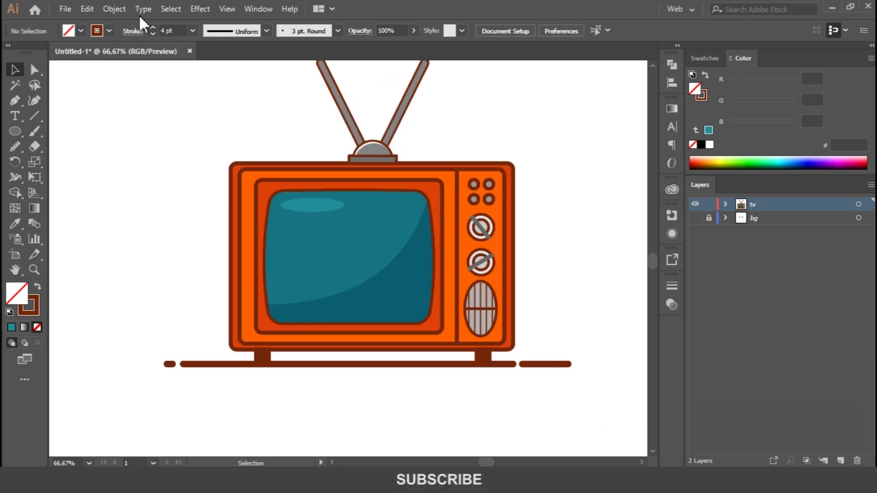
# Draw a closed Pen shape curving from above the TV's top-right corner to its lower left.
pyautogui.click(508, 136)
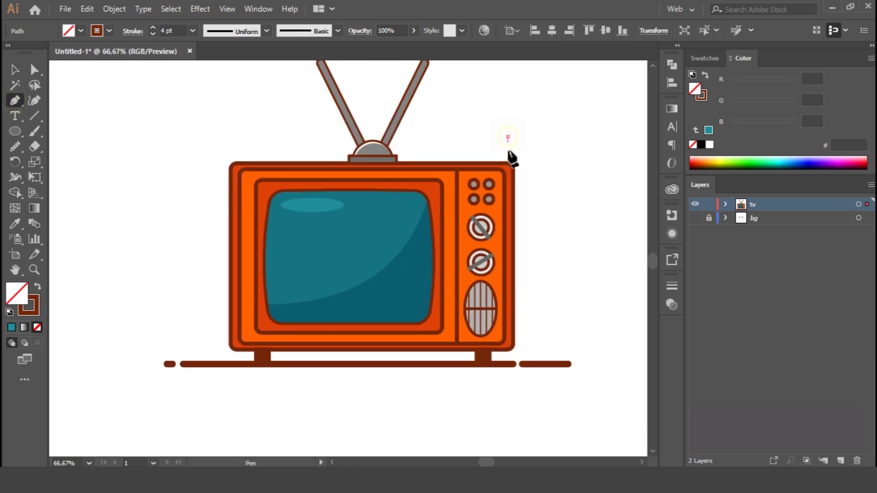
pyautogui.moveTo(188, 335)
pyautogui.mouseDown()
pyautogui.moveTo(137, 342)
pyautogui.moveTo(545, 369)
pyautogui.mouseUp()
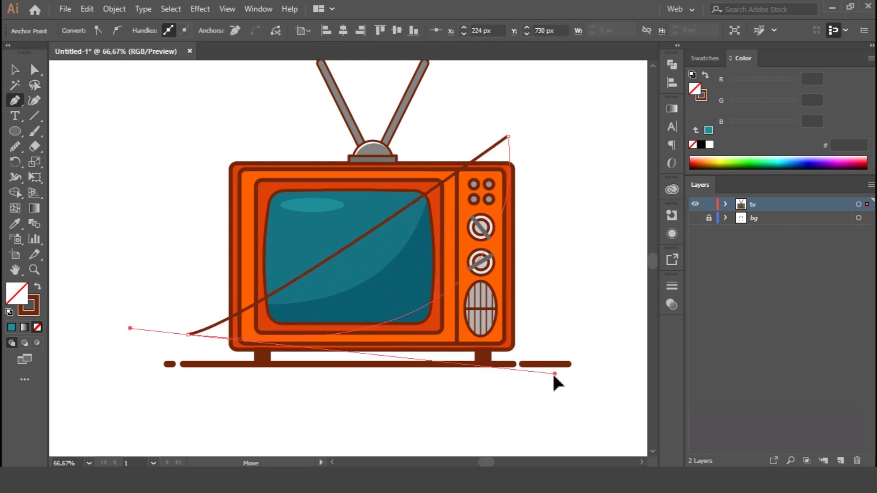
pyautogui.moveTo(545, 374); pyautogui.dragTo(551, 378)
pyautogui.moveTo(183, 364)
pyautogui.mouseDown()
pyautogui.moveTo(185, 423)
pyautogui.moveTo(256, 388)
pyautogui.mouseUp()
pyautogui.click(568, 388)
pyautogui.click(557, 220)
pyautogui.click(508, 137)
pyautogui.press('v')
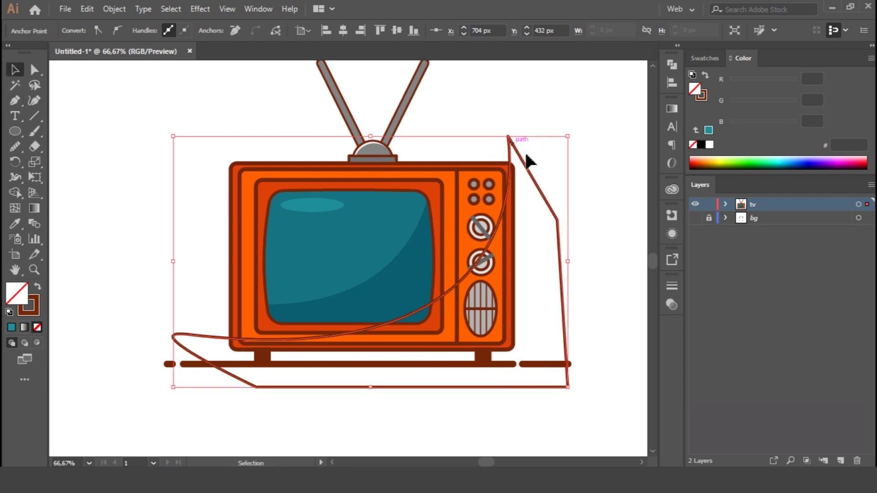
# Trim the shape to the TV body with Shape Builder and turn its brown stroke into a fill.
pyautogui.keyDown('shift'); pyautogui.click(515, 268); pyautogui.keyUp('shift')
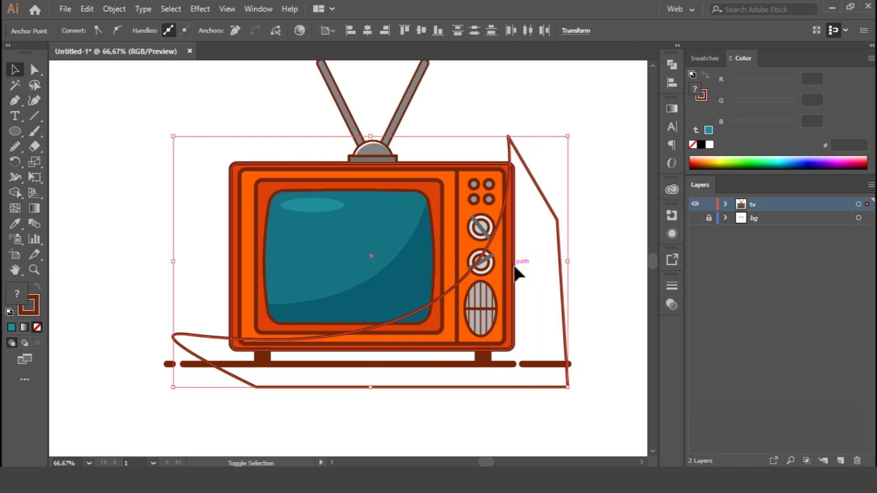
pyautogui.click(15, 192)
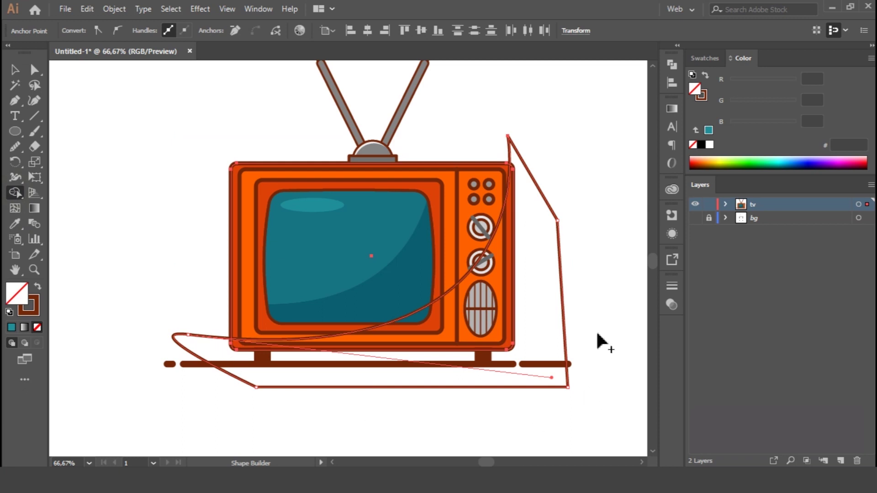
pyautogui.keyDown('alt'); pyautogui.click(567, 336); pyautogui.keyUp('alt')
pyautogui.press('v')
pyautogui.click(571, 283)
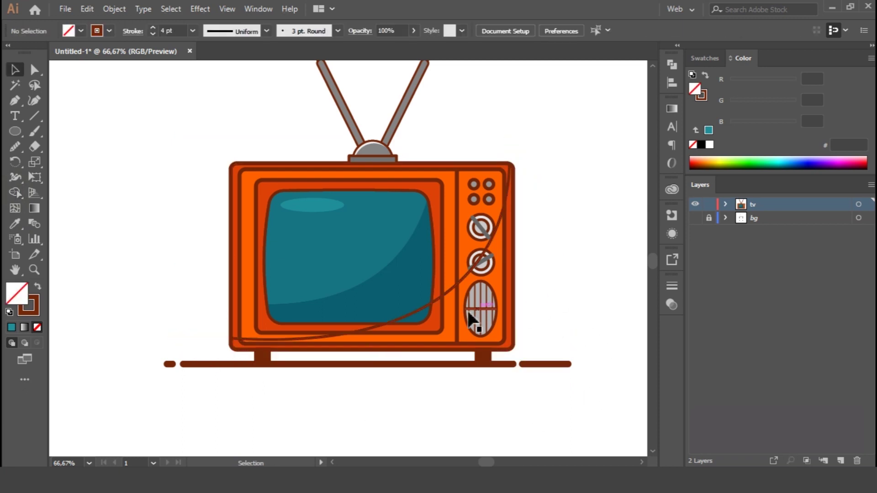
pyautogui.click(451, 289)
pyautogui.click(37, 287)
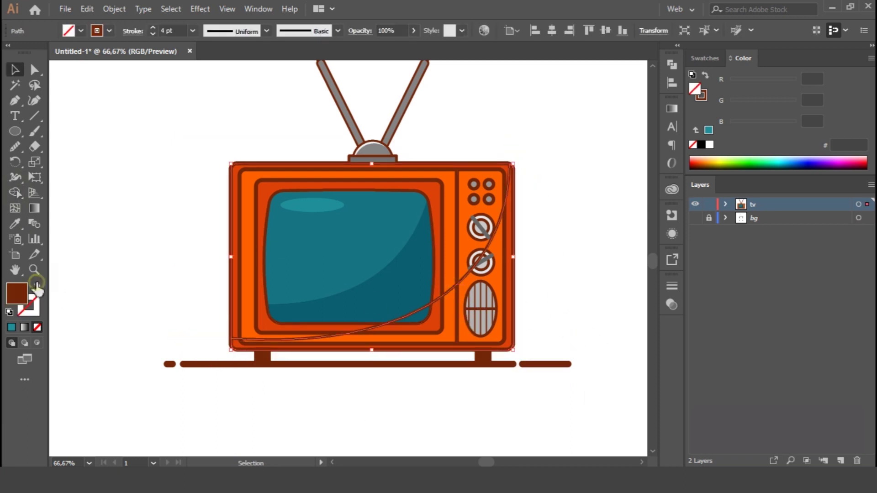
# Give the curved shape a light pink fill and set its blend mode to Multiply.
pyautogui.doubleClick(10, 296)
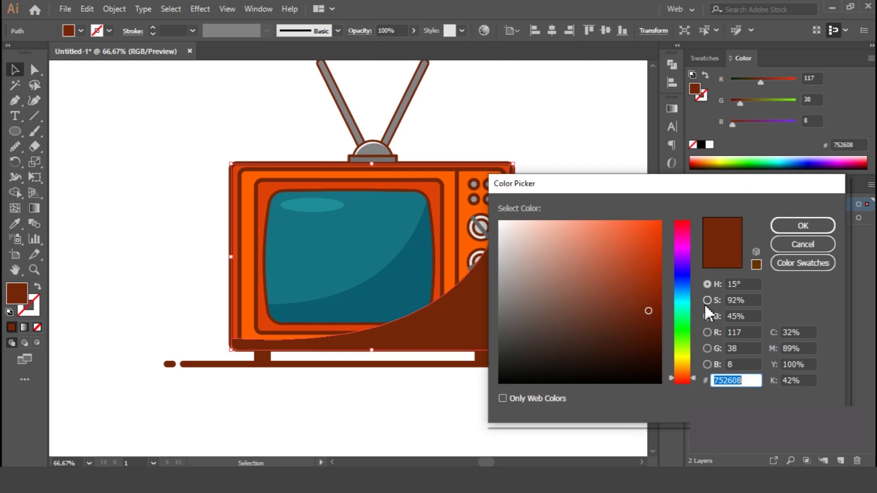
pyautogui.moveTo(683, 274); pyautogui.dragTo(686, 249)
pyautogui.click(547, 235)
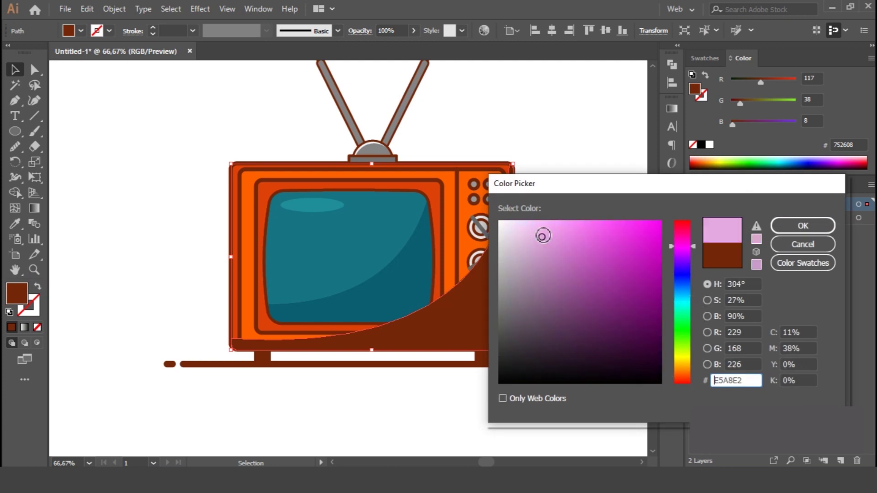
pyautogui.click(803, 226)
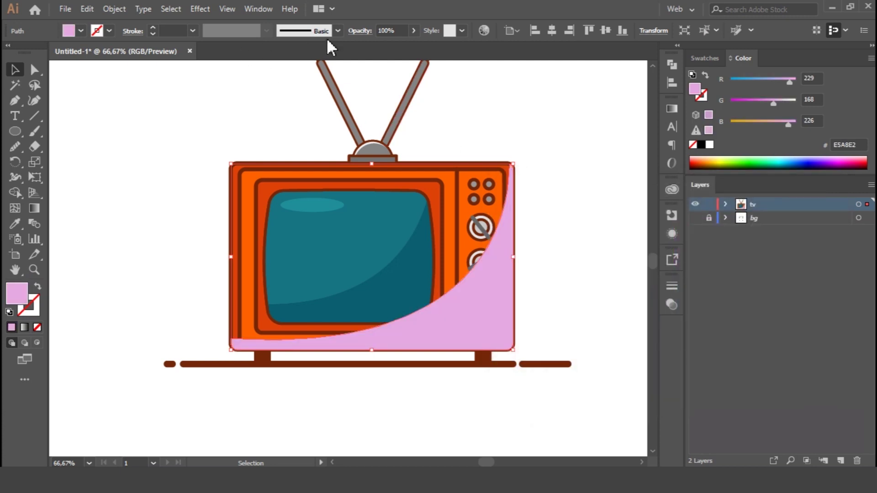
pyautogui.click(359, 30)
pyautogui.click(256, 52)
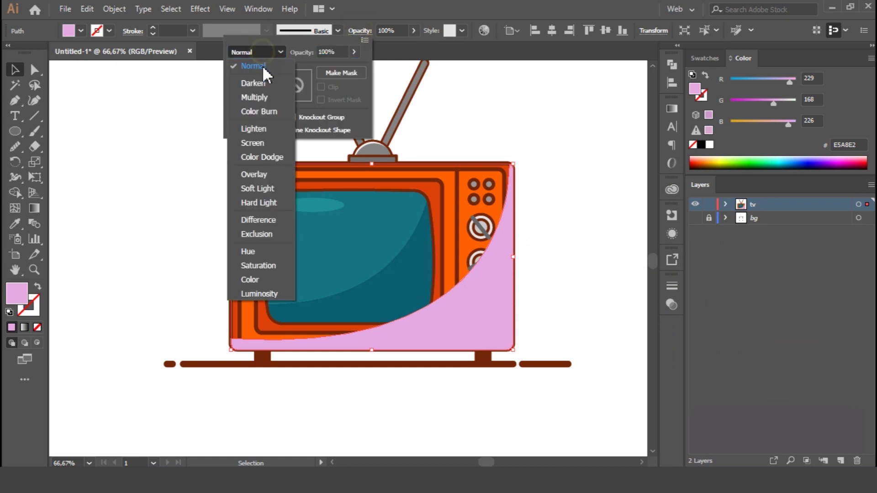
pyautogui.click(255, 98)
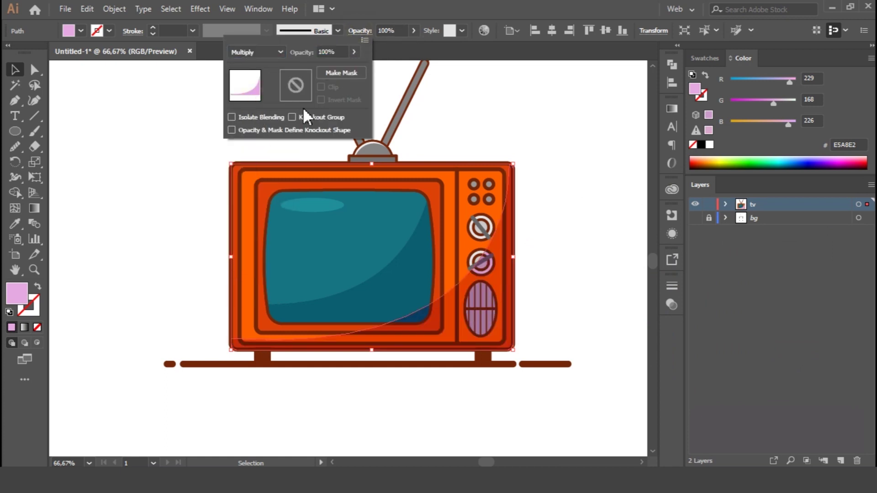
pyautogui.click(417, 12)
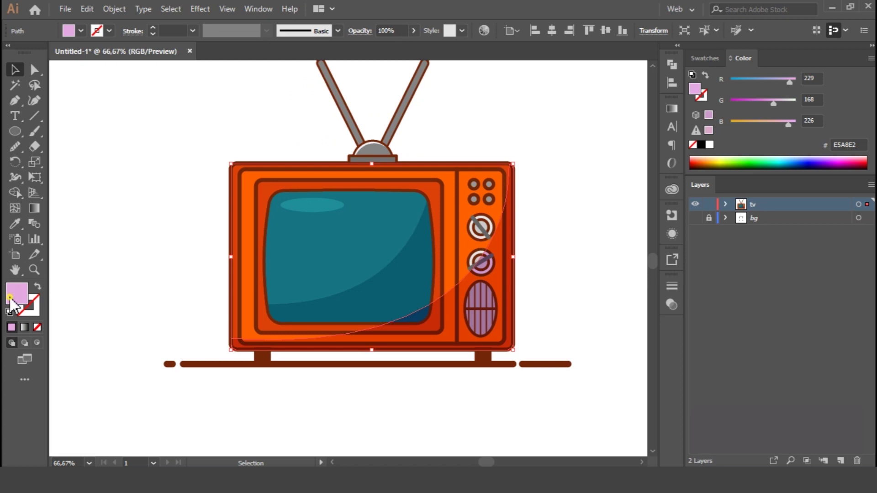
# Change the shape's fill to the paler pink EFD5EF, then deselect and zoom out.
pyautogui.doubleClick(15, 296)
pyautogui.click(516, 230)
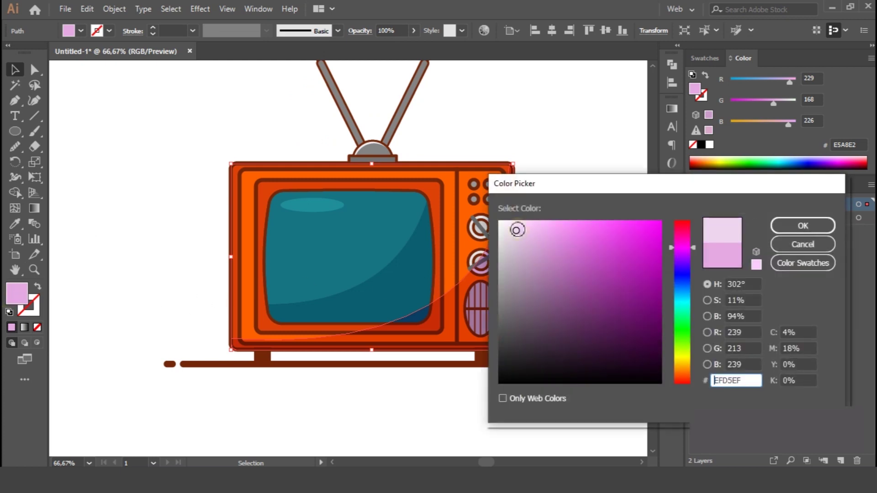
pyautogui.click(802, 226)
pyautogui.click(570, 267)
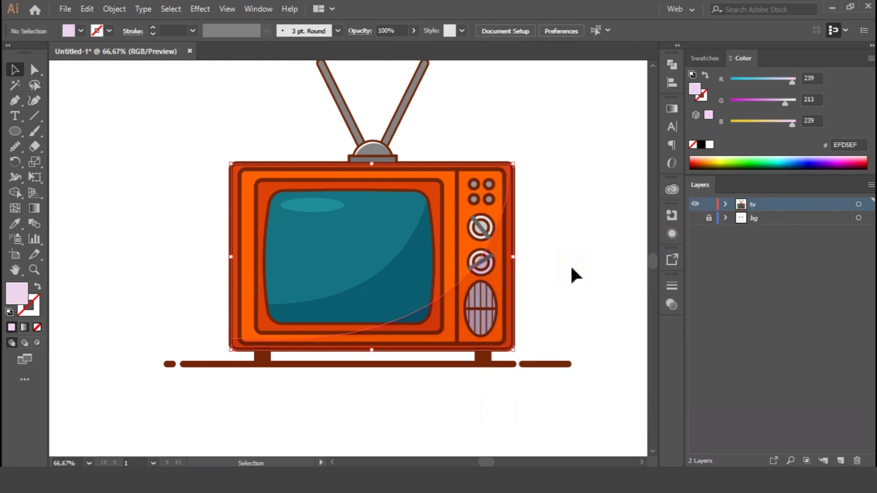
pyautogui.moveTo(612, 306); pyautogui.dragTo(546, 307)
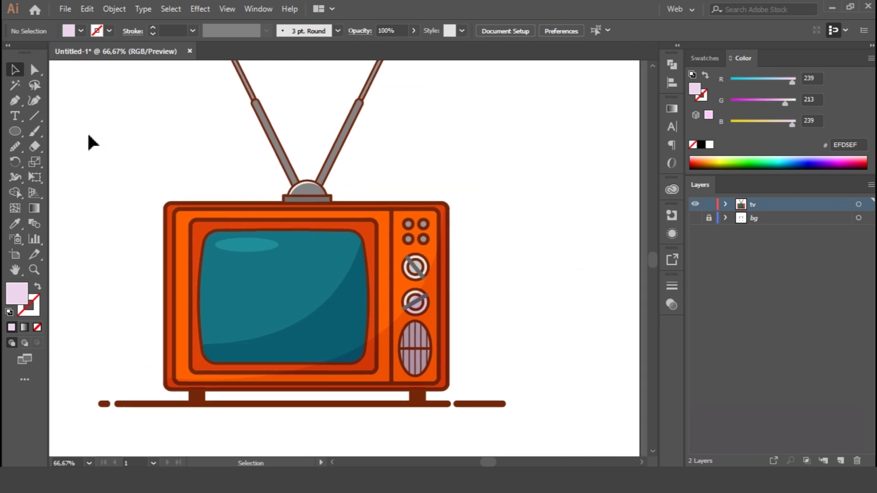
pyautogui.click(176, 224)
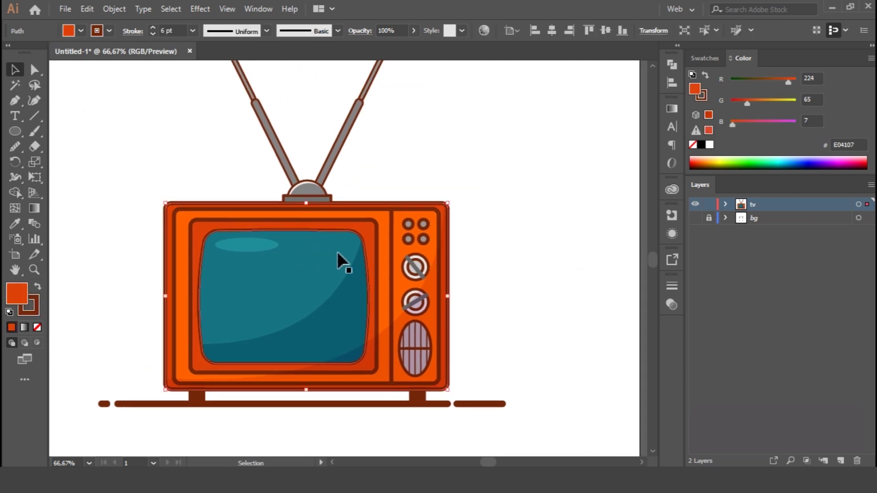
pyautogui.click(67, 137)
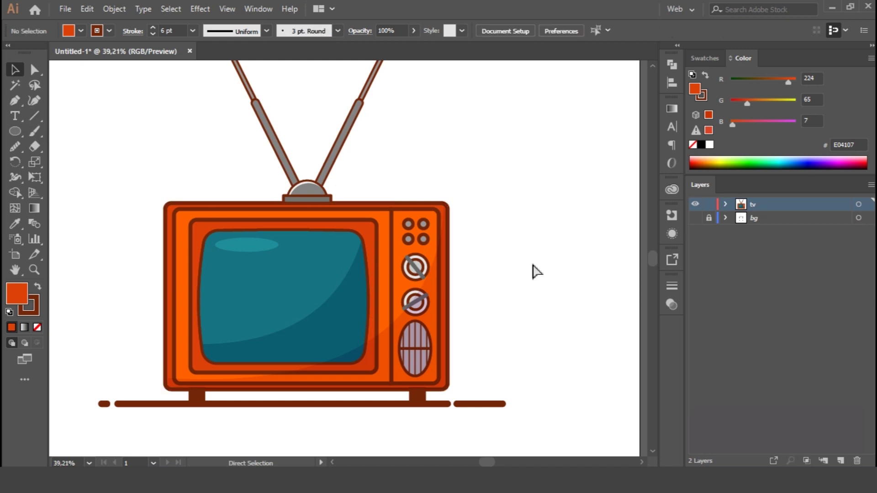
pyautogui.hotkey('ctrl', '-')
pyautogui.hotkey('ctrl', '-')
# Draw a large rectangle over the artboard with no outline.
pyautogui.click(15, 132)
pyautogui.click(79, 131)
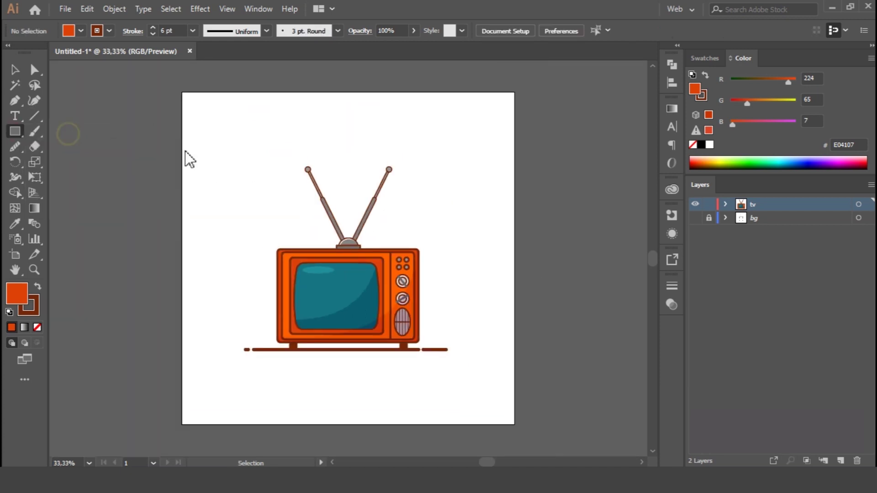
pyautogui.click(379, 225)
pyautogui.press('Escape')
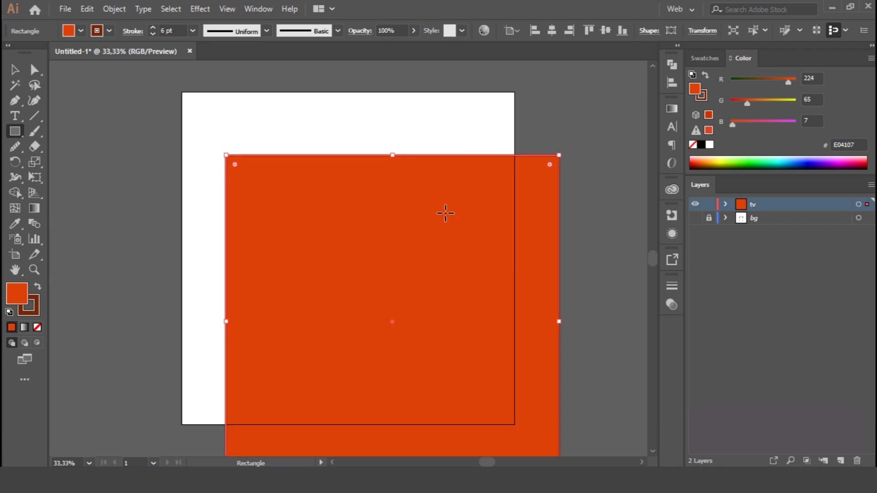
pyautogui.click(32, 307)
pyautogui.click(37, 327)
pyautogui.click(18, 292)
pyautogui.press('v')
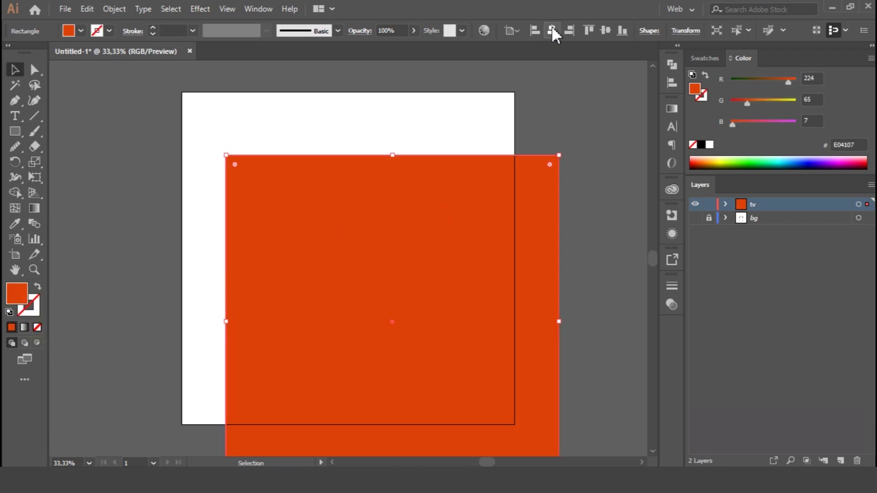
# Centre the rectangle on the artboard and send it behind the TV.
pyautogui.click(552, 30)
pyautogui.click(606, 30)
pyautogui.rightClick(372, 160)
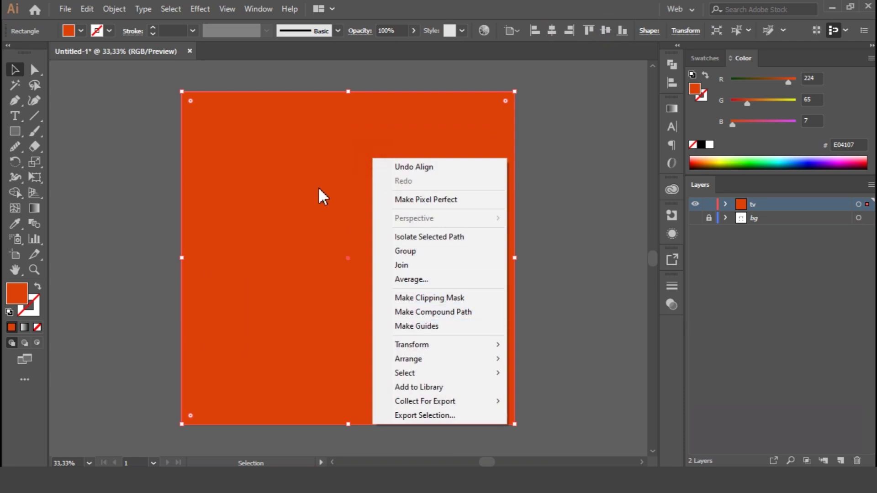
pyautogui.click(251, 141)
pyautogui.rightClick(230, 104)
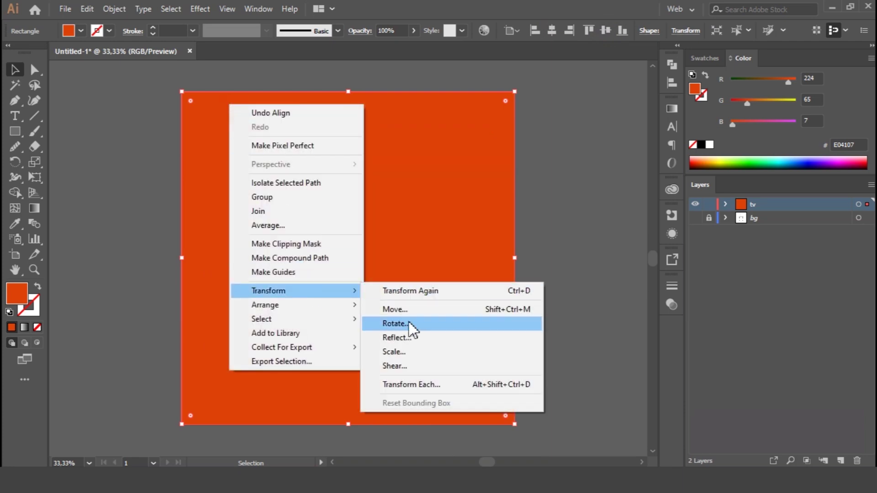
pyautogui.click(412, 346)
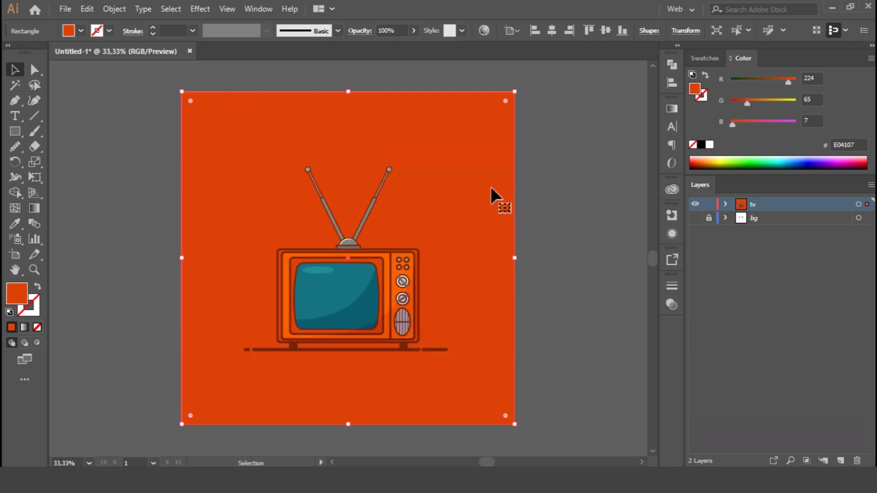
# Fill the background rectangle with the bright orange swatch.
pyautogui.doubleClick(23, 300)
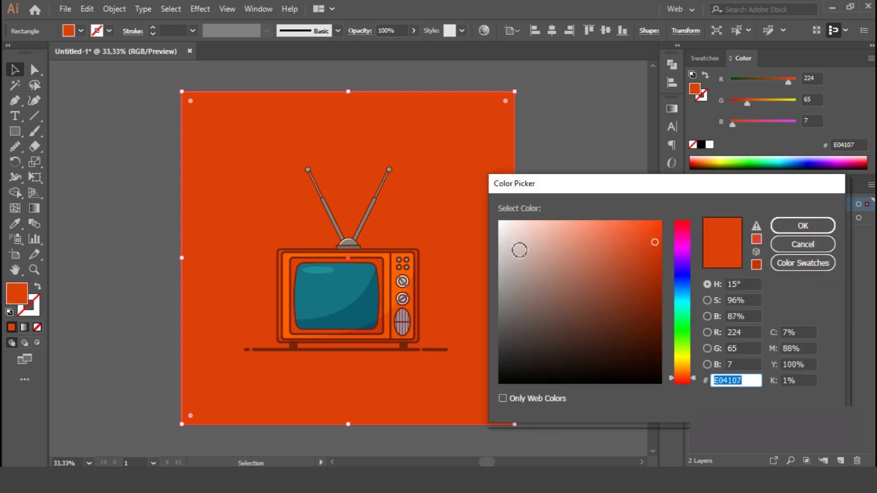
pyautogui.click(519, 250)
pyautogui.click(802, 244)
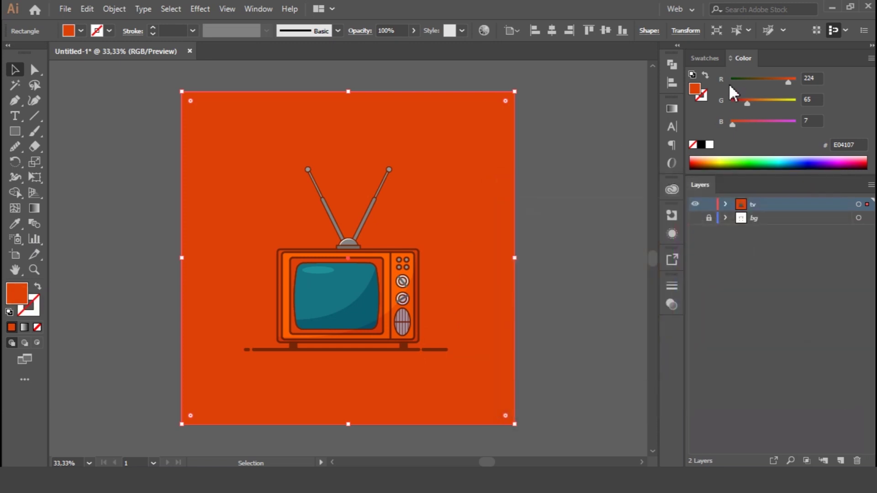
pyautogui.click(703, 58)
pyautogui.click(720, 137)
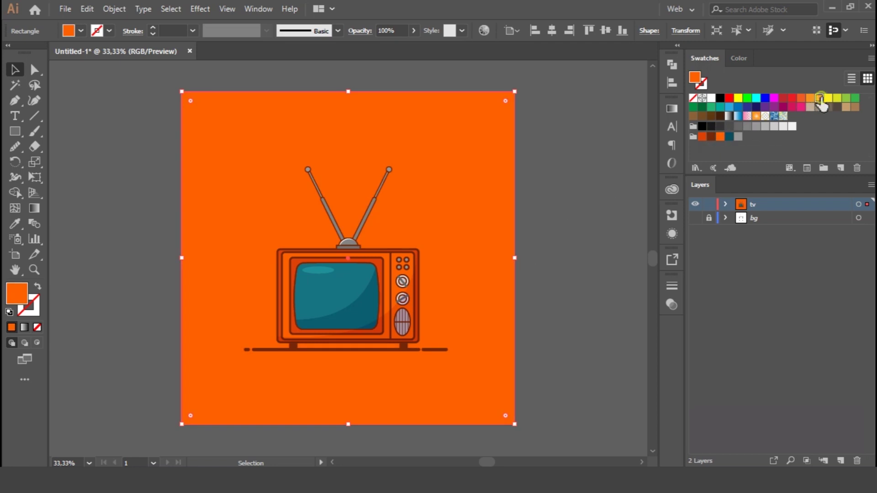
# Try yellow and deeper orange swatches on the background, settling on light orange.
pyautogui.click(819, 98)
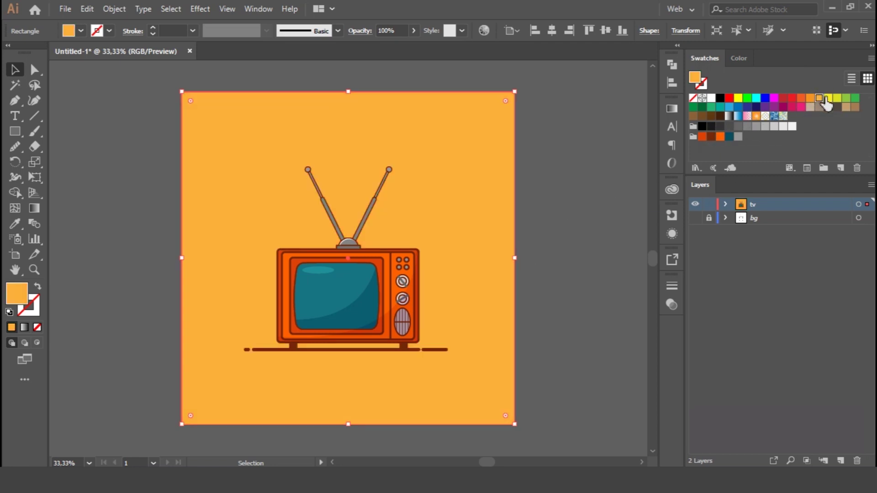
pyautogui.click(828, 98)
pyautogui.click(811, 97)
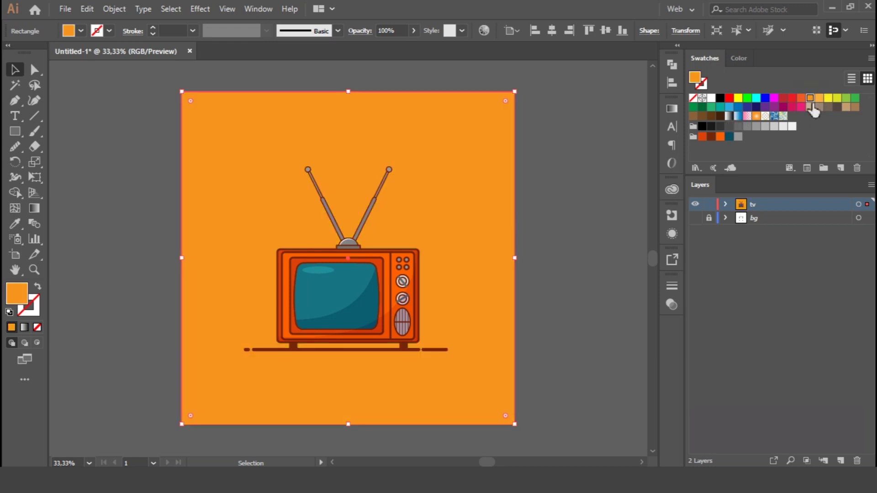
pyautogui.click(819, 99)
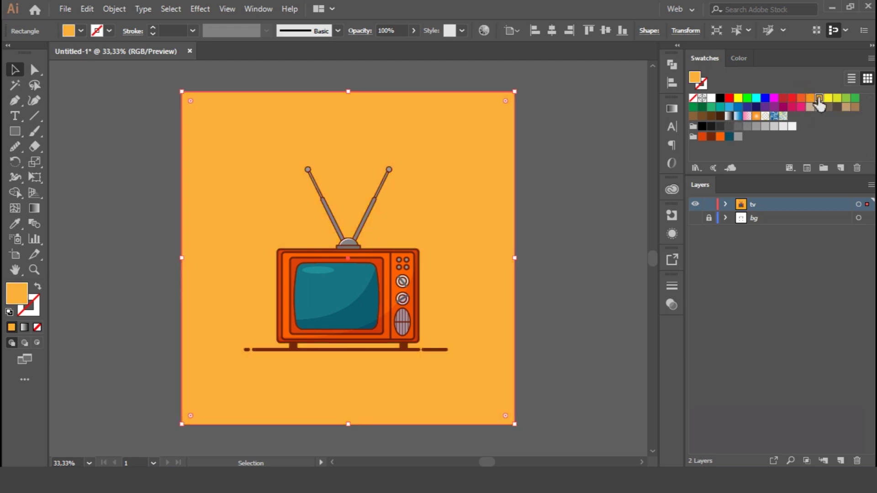
# Lighten the background fill to FFB757 in the Color Picker, then zoom to the knobs.
pyautogui.doubleClick(19, 296)
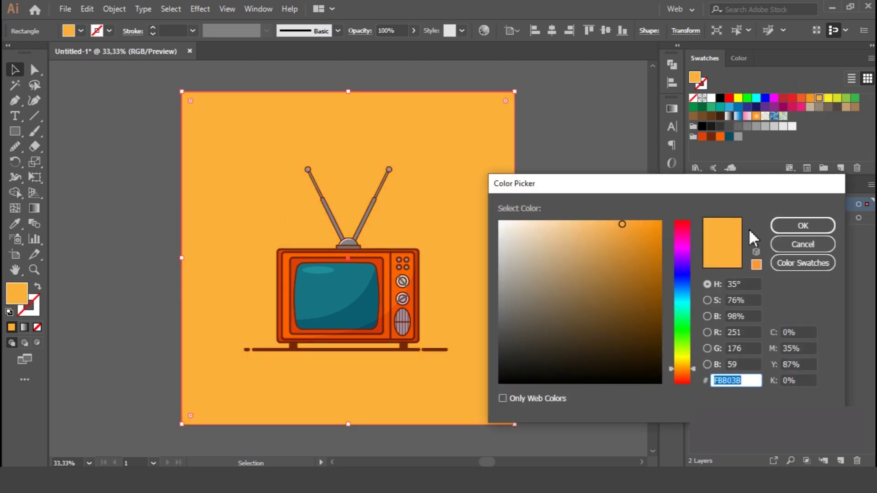
pyautogui.moveTo(706, 184); pyautogui.dragTo(708, 57)
pyautogui.moveTo(590, 106); pyautogui.dragTo(593, 75)
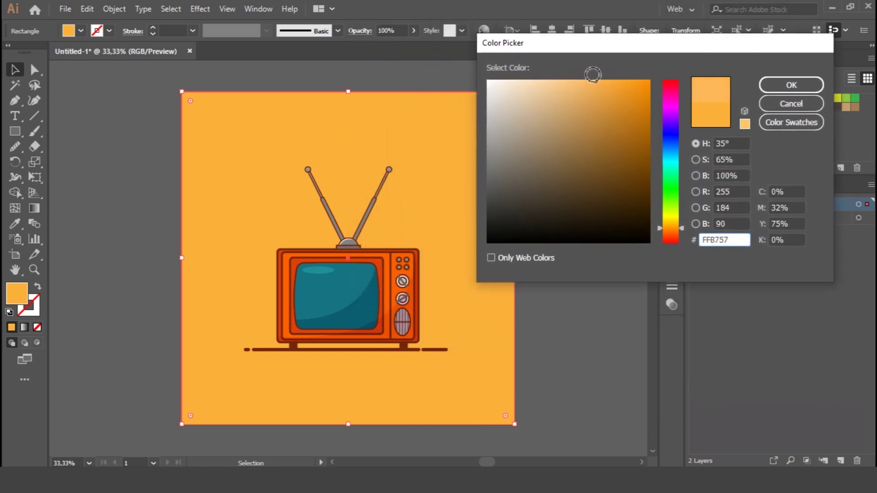
pyautogui.click(792, 87)
pyautogui.click(640, 375)
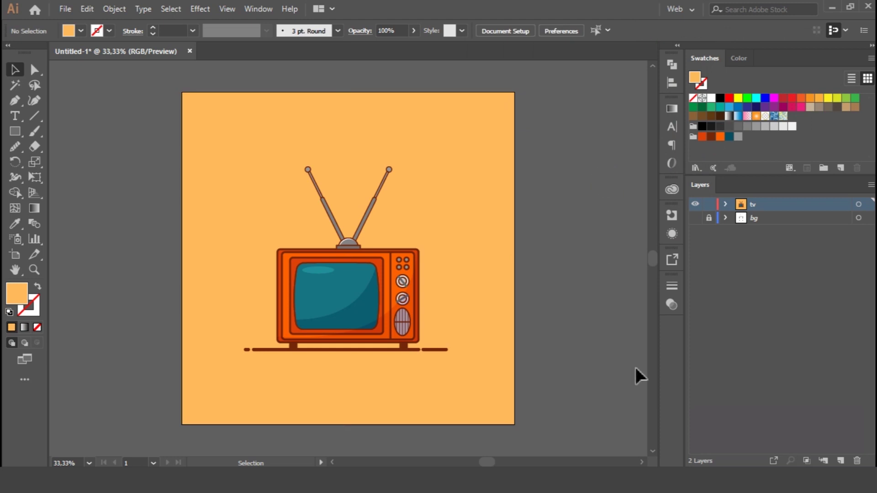
pyautogui.hotkey('ctrl', '+')
pyautogui.hotkey('ctrl', '+')
pyautogui.hotkey('ctrl', '+')
pyautogui.hscroll(3, 502, 196)
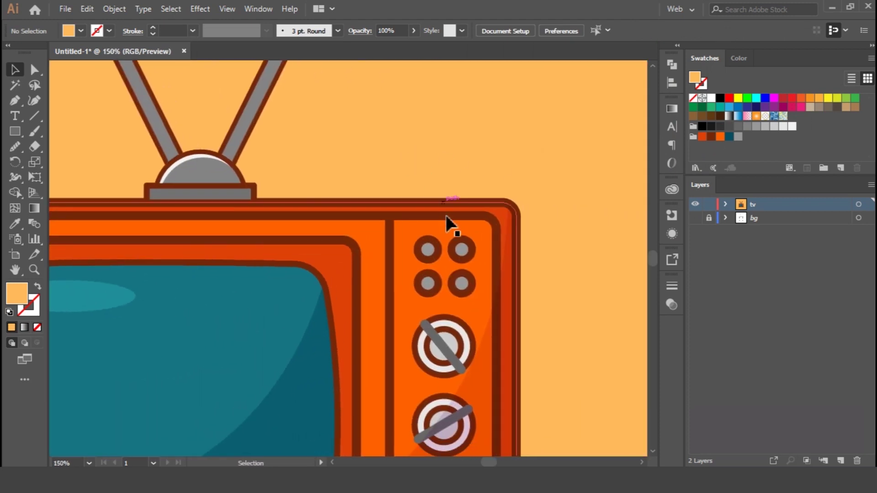
# Fill the small round control-panel knobs with the white swatch, then deselect and zoom out.
pyautogui.click(427, 252)
pyautogui.keyDown('shift'); pyautogui.click(463, 256); pyautogui.keyUp('shift')
pyautogui.keyDown('shift'); pyautogui.click(463, 286); pyautogui.keyUp('shift')
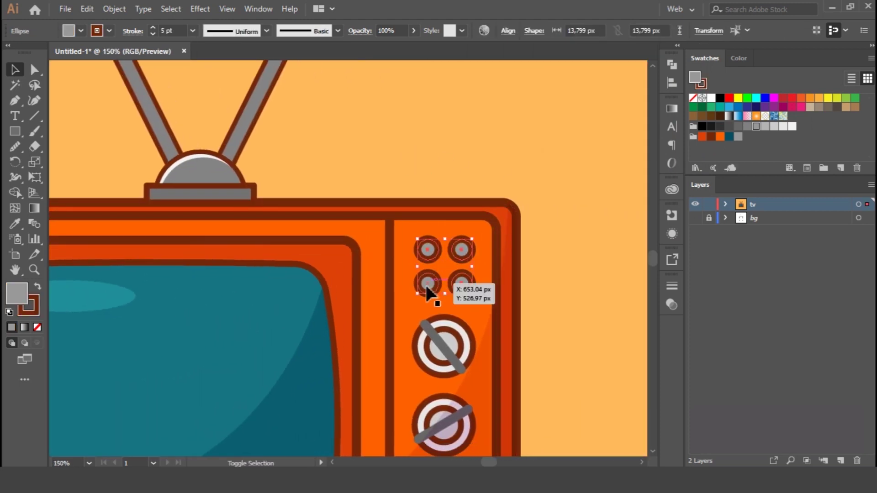
pyautogui.click(792, 126)
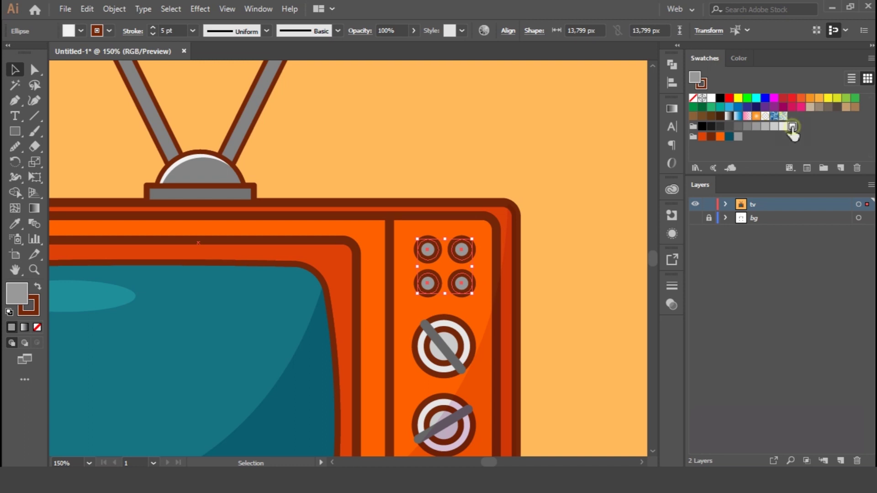
pyautogui.click(574, 139)
pyautogui.hotkey('ctrl', '-')
pyautogui.hotkey('ctrl', '-')
pyautogui.hotkey('ctrl', '-')
pyautogui.click(546, 129)
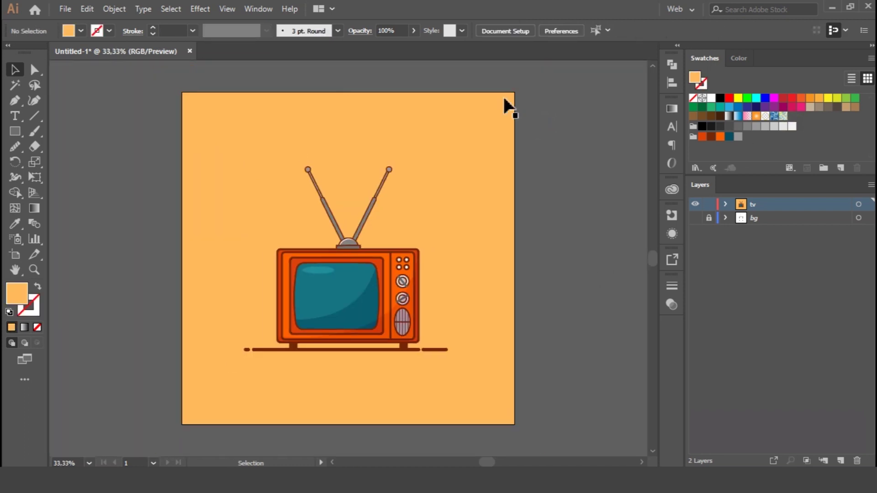